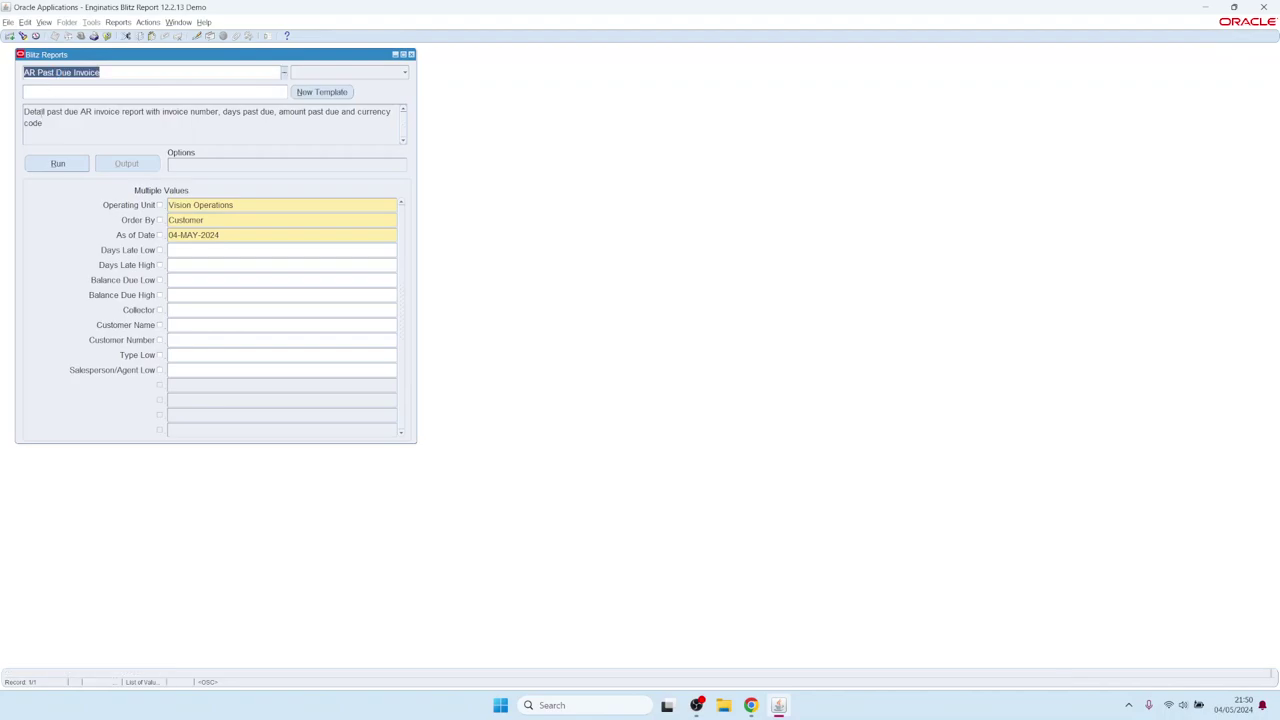
- Run the AR Past Due Invoice report and review its Excel output, including the Invoice Type filter choices
{"action": "left_click", "coordinate": [62, 165]}
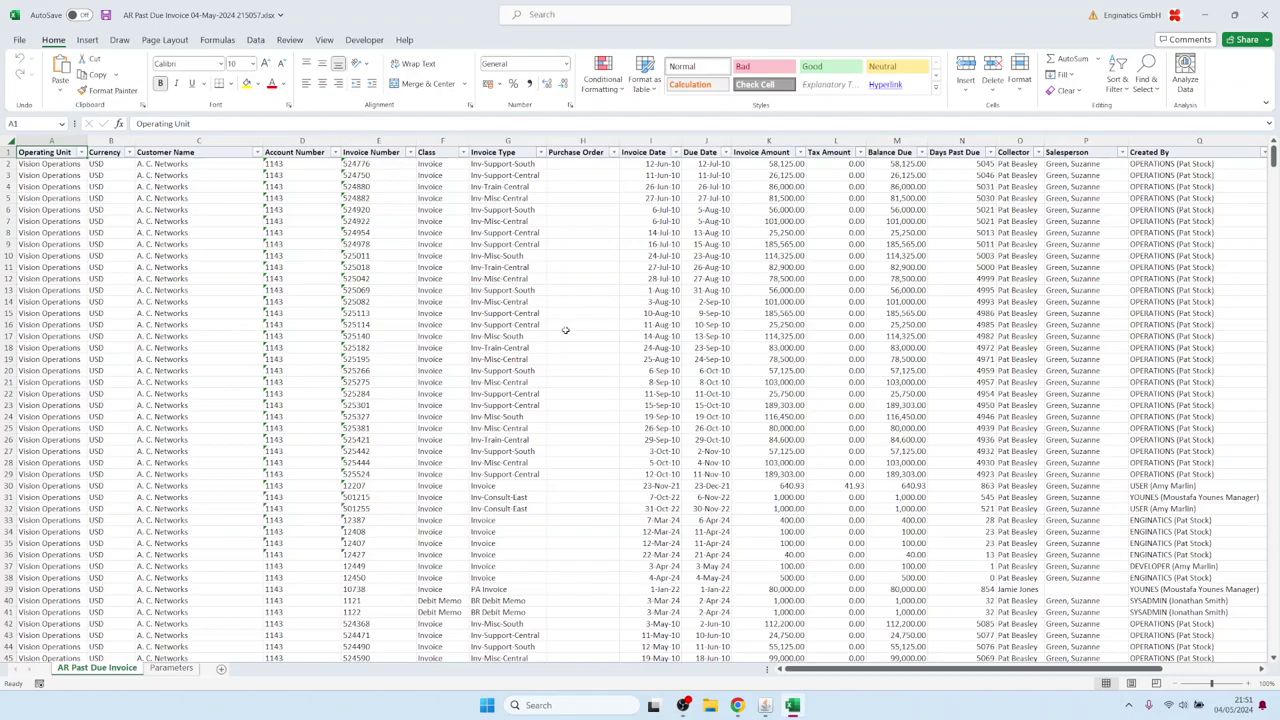
{"action": "scroll", "coordinate": [570, 325], "scroll_direction": "down", "scroll_amount": 10}
{"action": "scroll", "coordinate": [570, 325], "scroll_direction": "up", "scroll_amount": 10}
{"action": "left_click", "coordinate": [540, 152]}
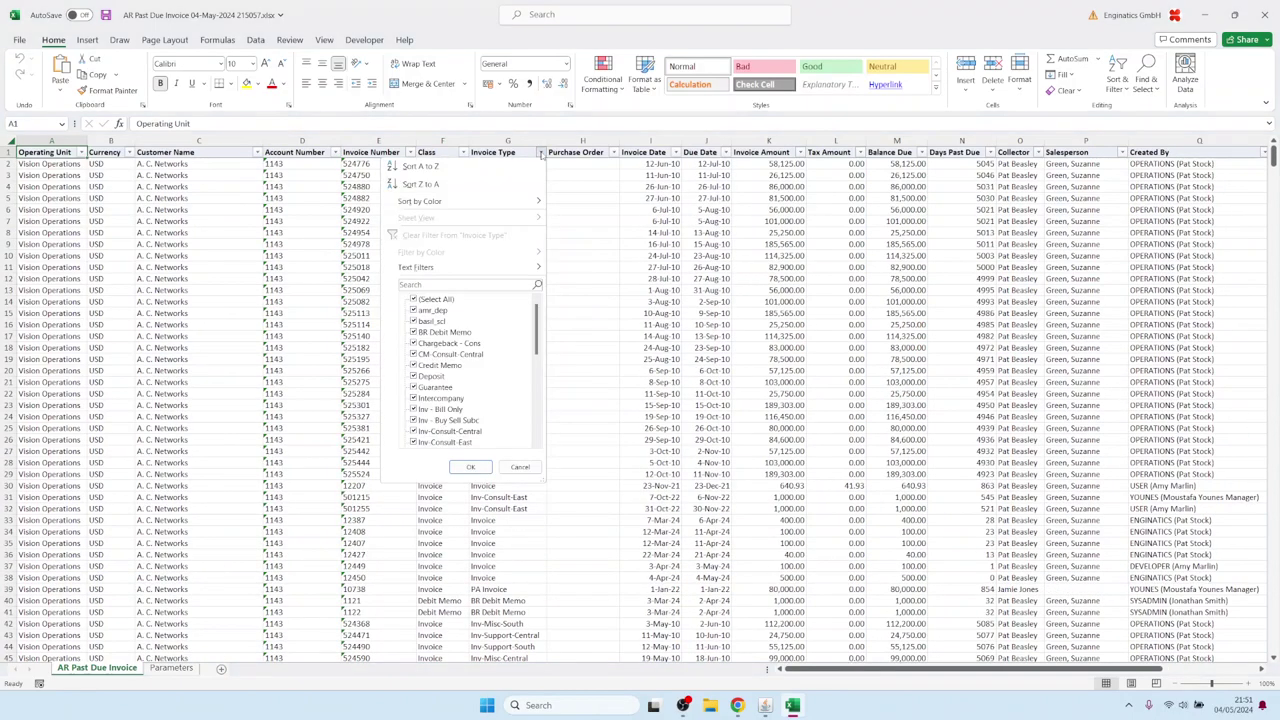
- Switch back to Oracle Applications, dismiss the existing templates list and create a new template for the AR Past Due Invoice report
{"action": "key", "text": "alt+Tab"}
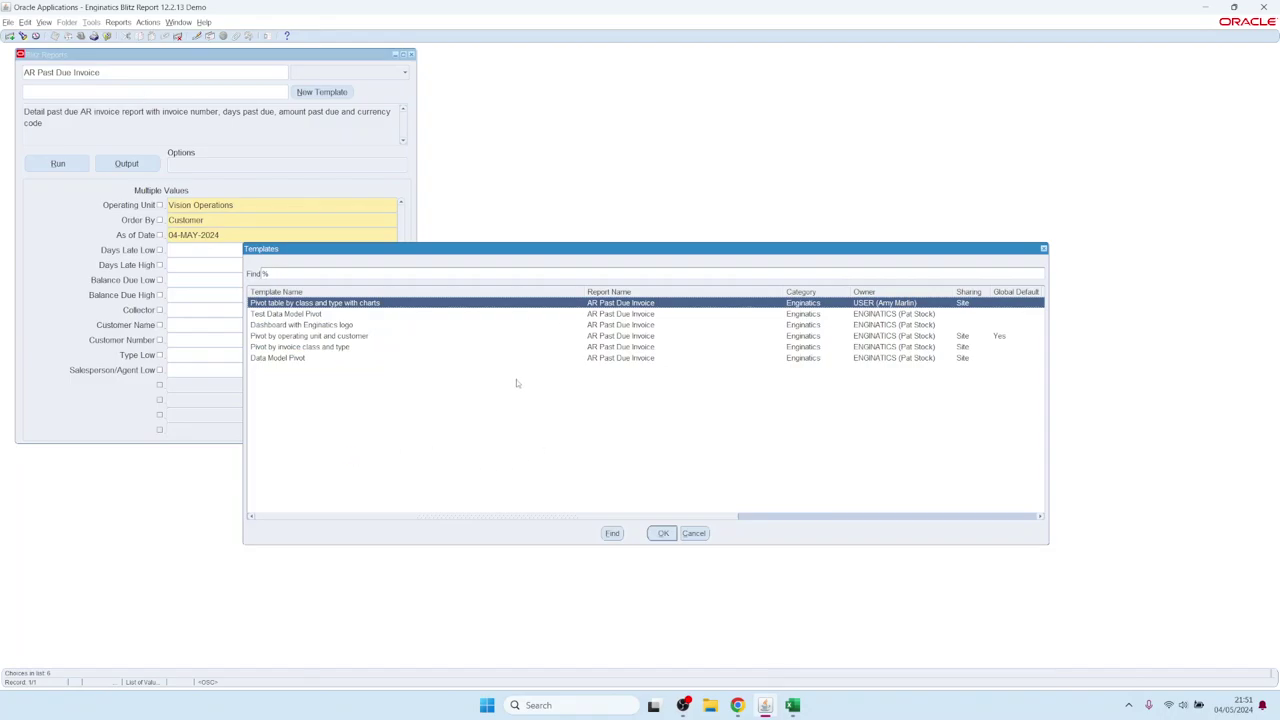
{"action": "left_click", "coordinate": [693, 533]}
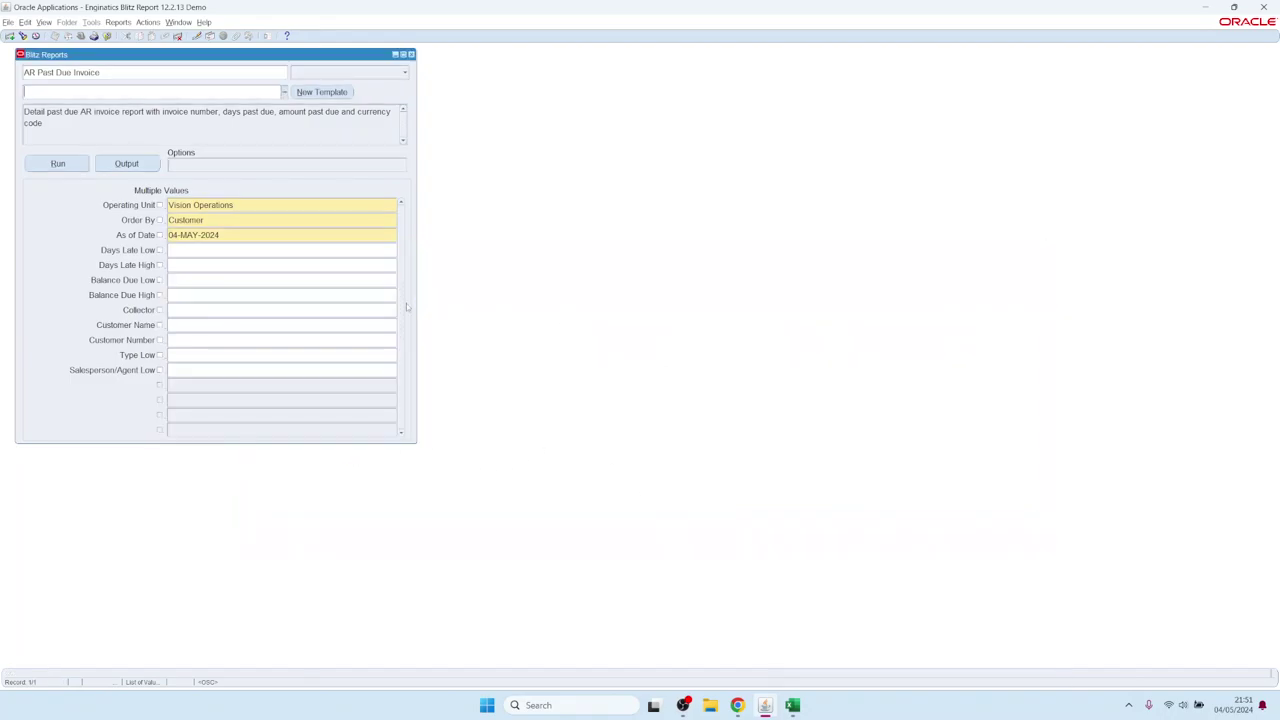
{"action": "left_click", "coordinate": [318, 92]}
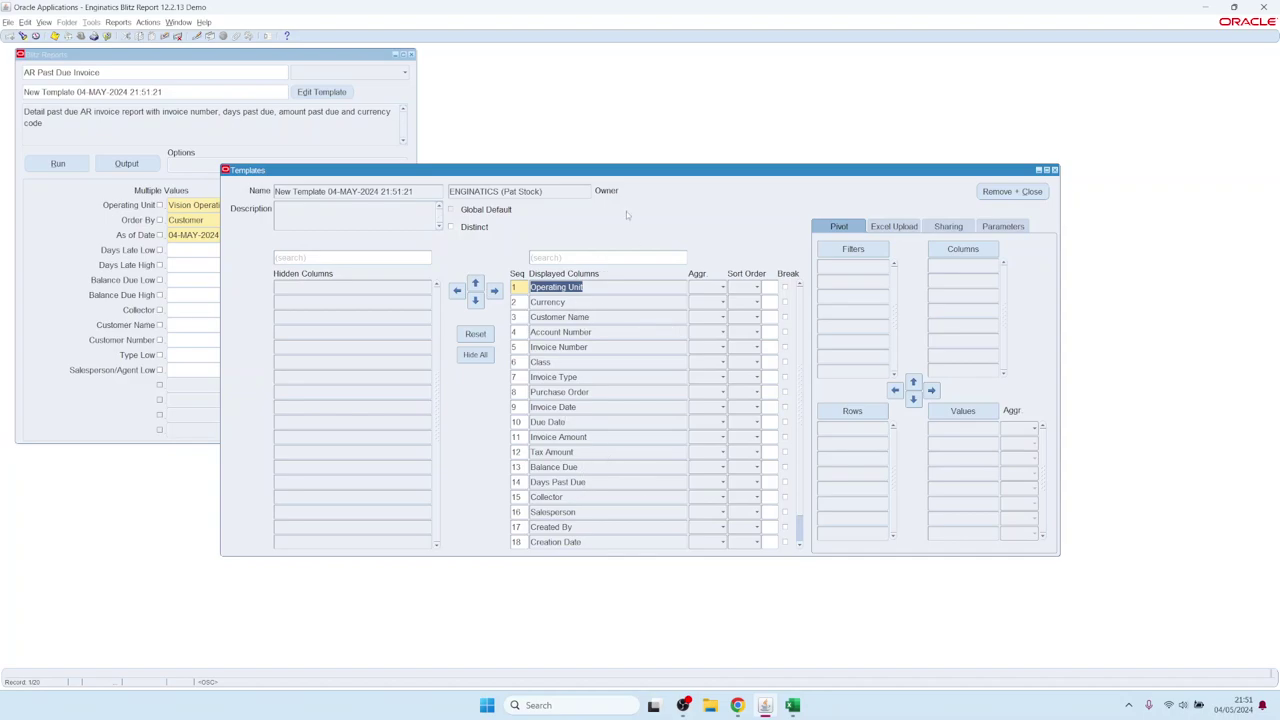
- Hide all template columns, then display only Operating Unit through Invoice Amount
{"action": "left_click", "coordinate": [474, 355]}
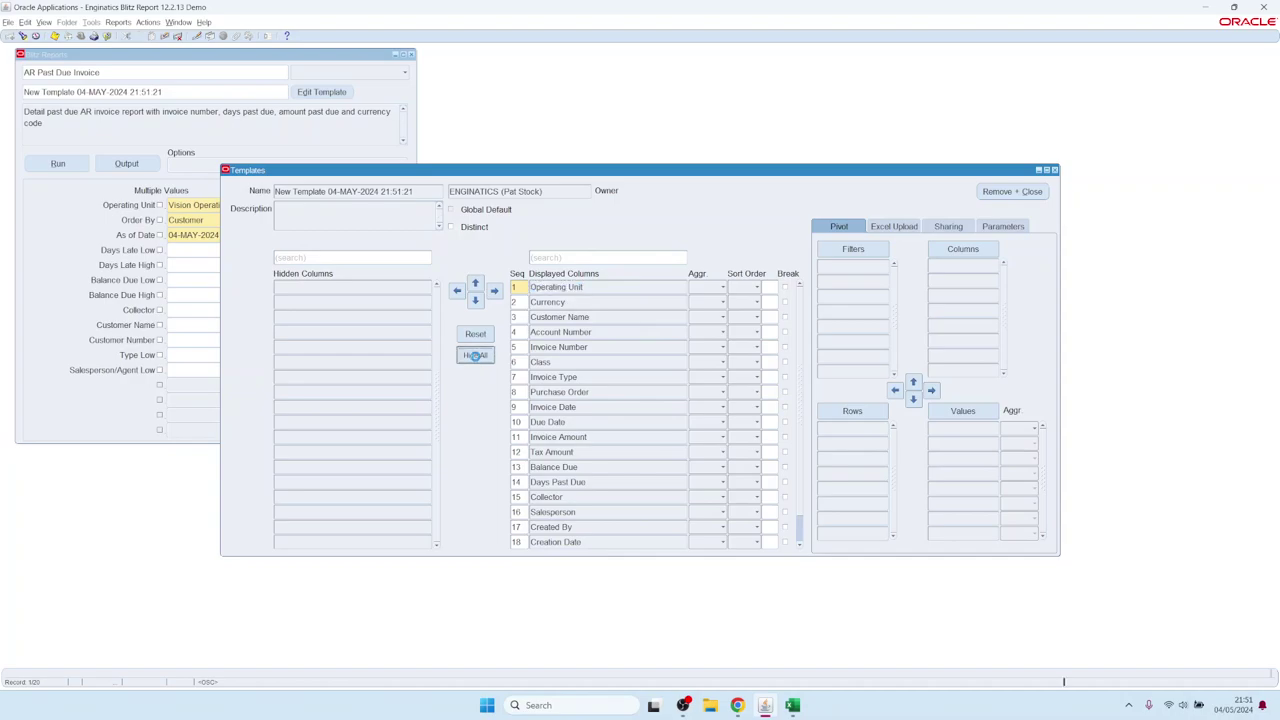
{"action": "left_click", "coordinate": [339, 437], "text": "shift"}
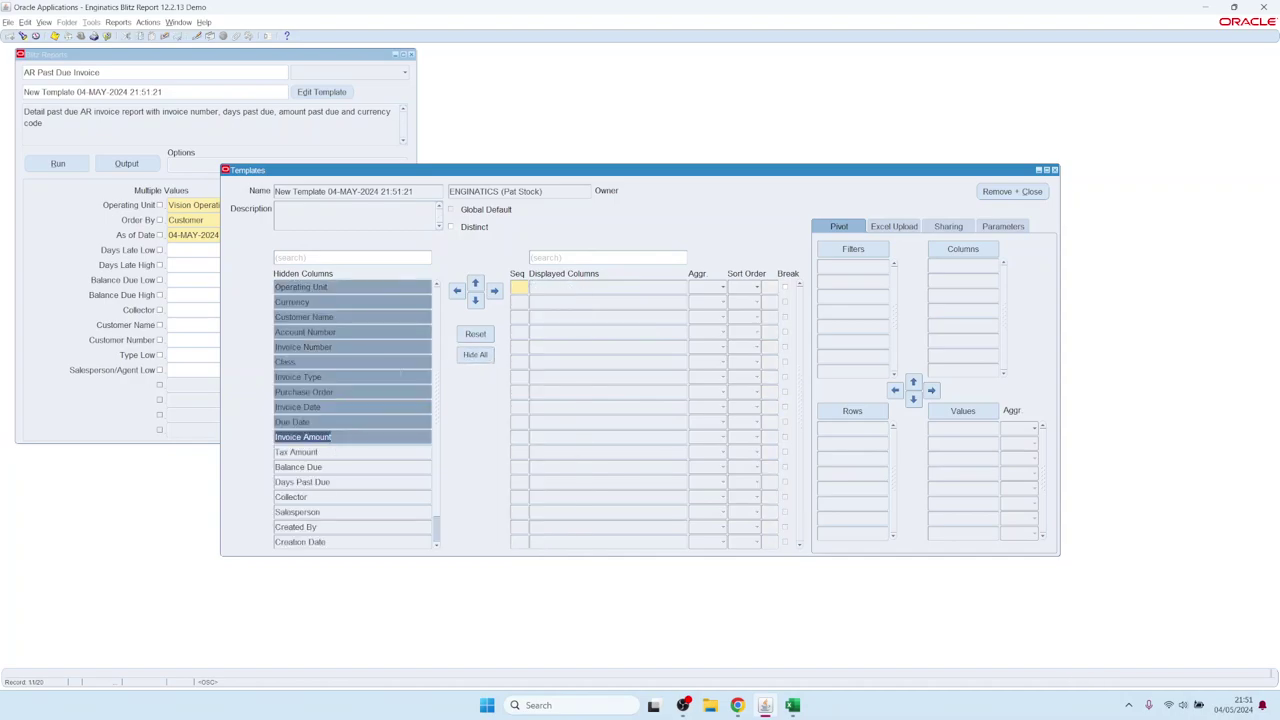
{"action": "left_click", "coordinate": [494, 290]}
- Add the hidden columns Days Past Due and Salesperson to the displayed columns directly after Purchase Order
{"action": "left_click", "coordinate": [575, 317]}
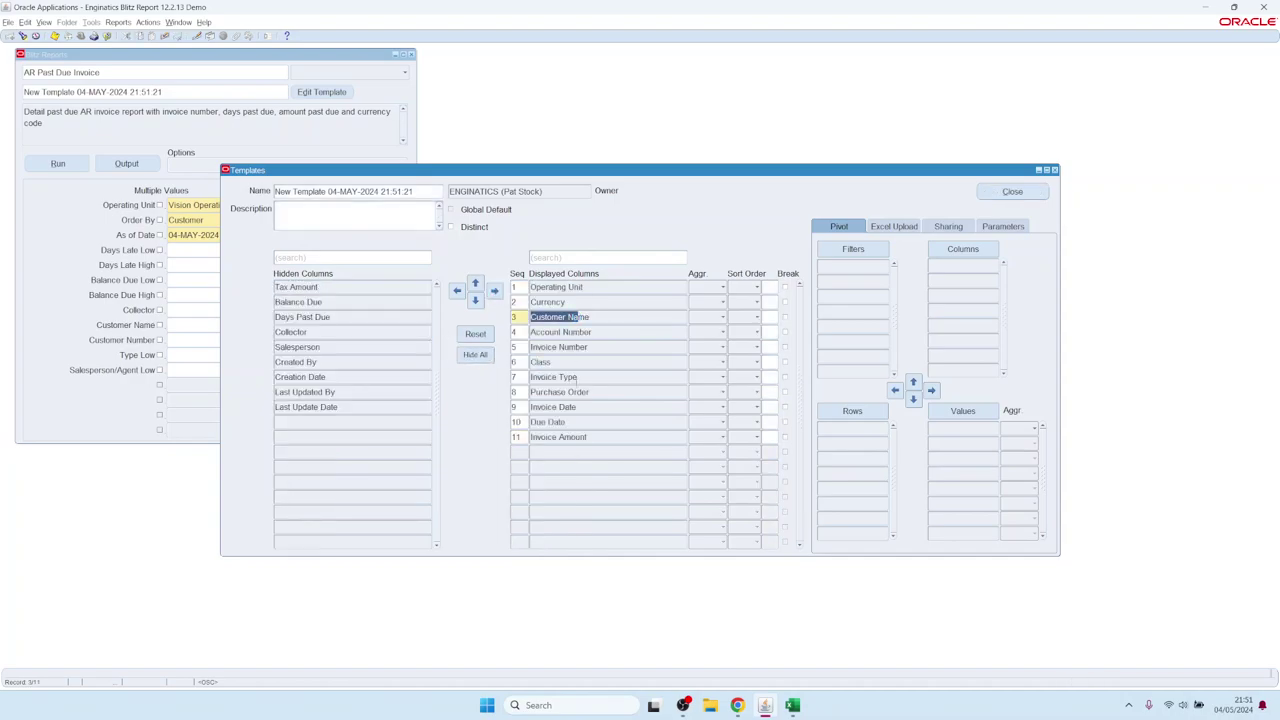
{"action": "left_click", "coordinate": [575, 391]}
{"action": "double_click", "coordinate": [335, 317]}
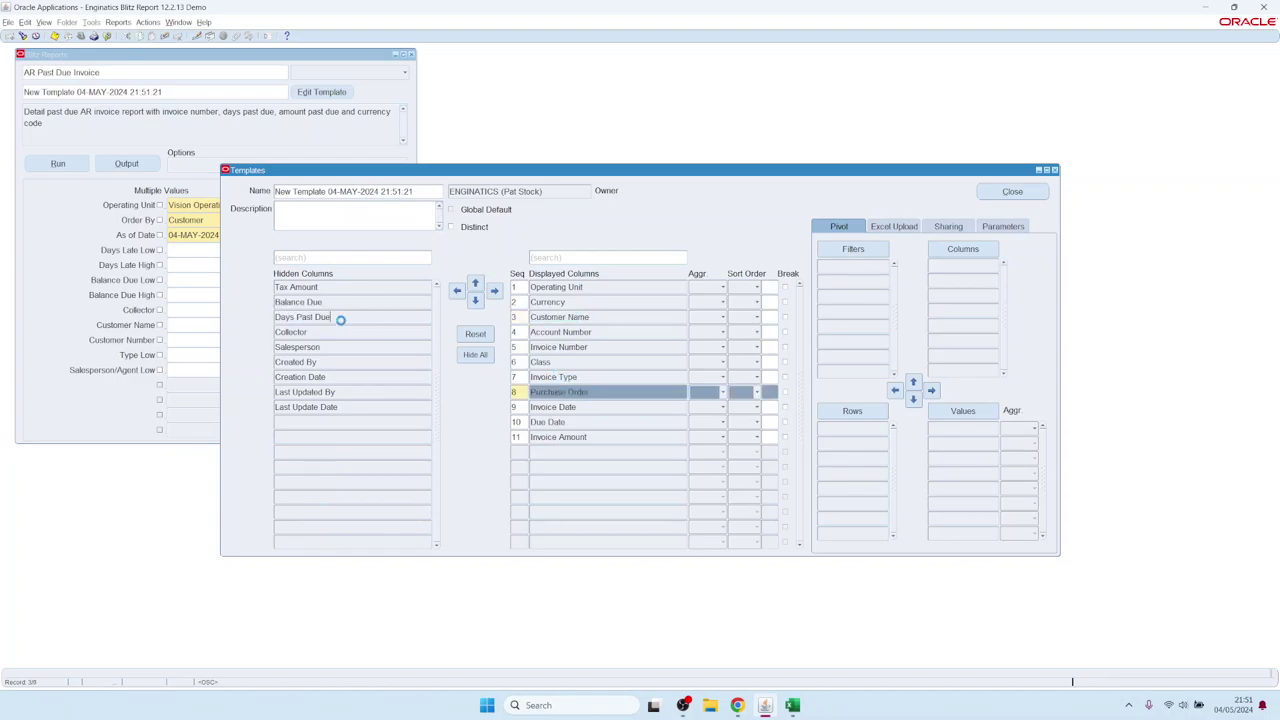
{"action": "left_click", "coordinate": [330, 331]}
{"action": "double_click", "coordinate": [330, 331]}
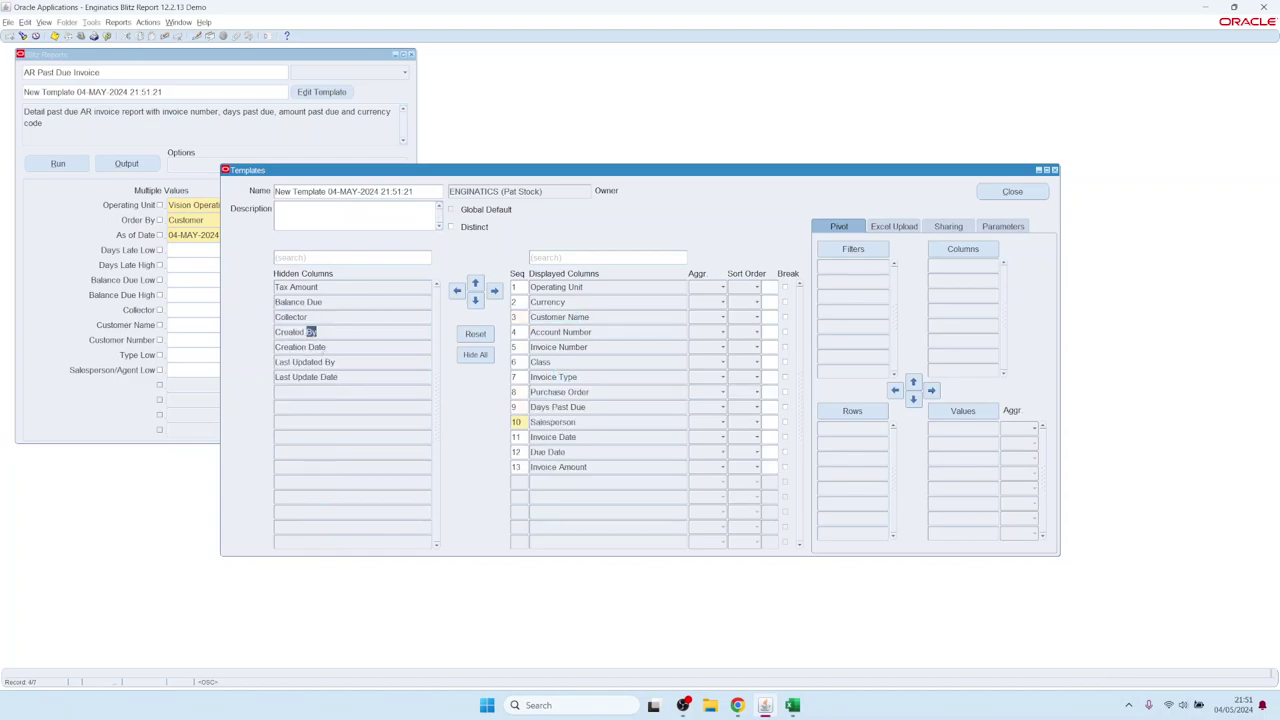
- Add Balance Due and Created By together to the displayed columns after Salesperson
{"action": "left_click", "coordinate": [330, 347]}
{"action": "left_click", "coordinate": [322, 302], "text": "shift"}
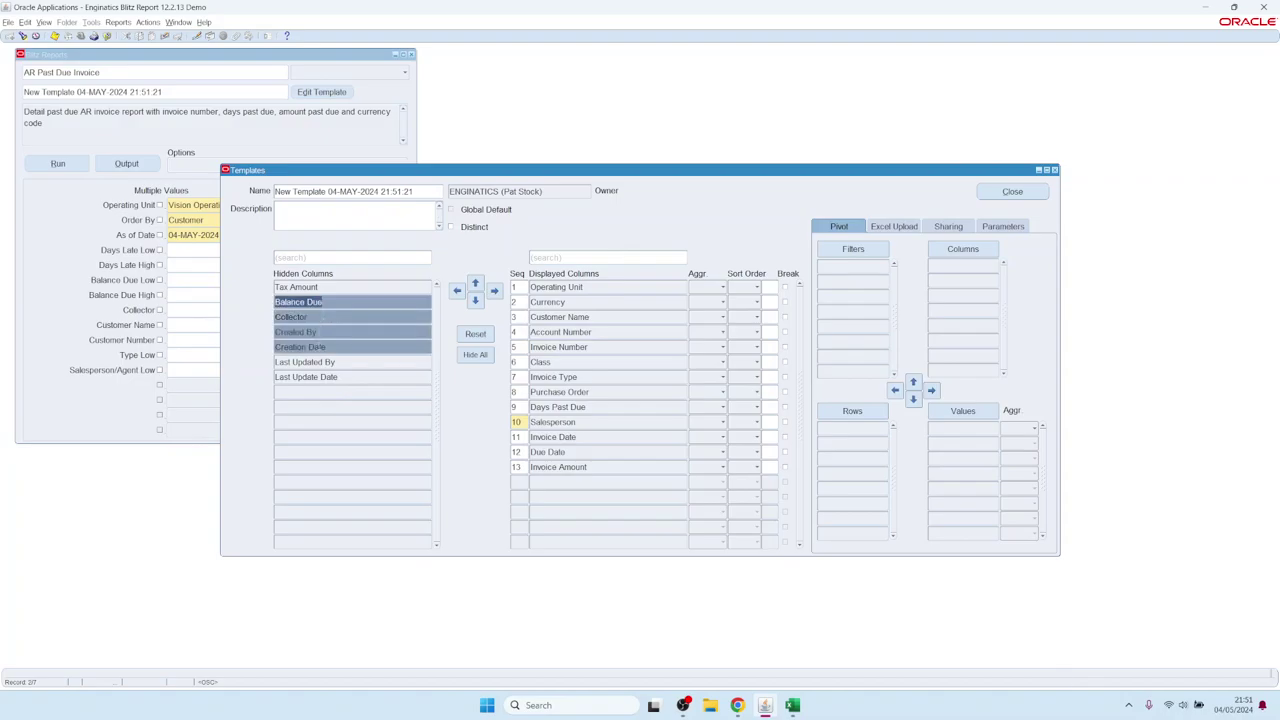
{"action": "left_click", "coordinate": [322, 302]}
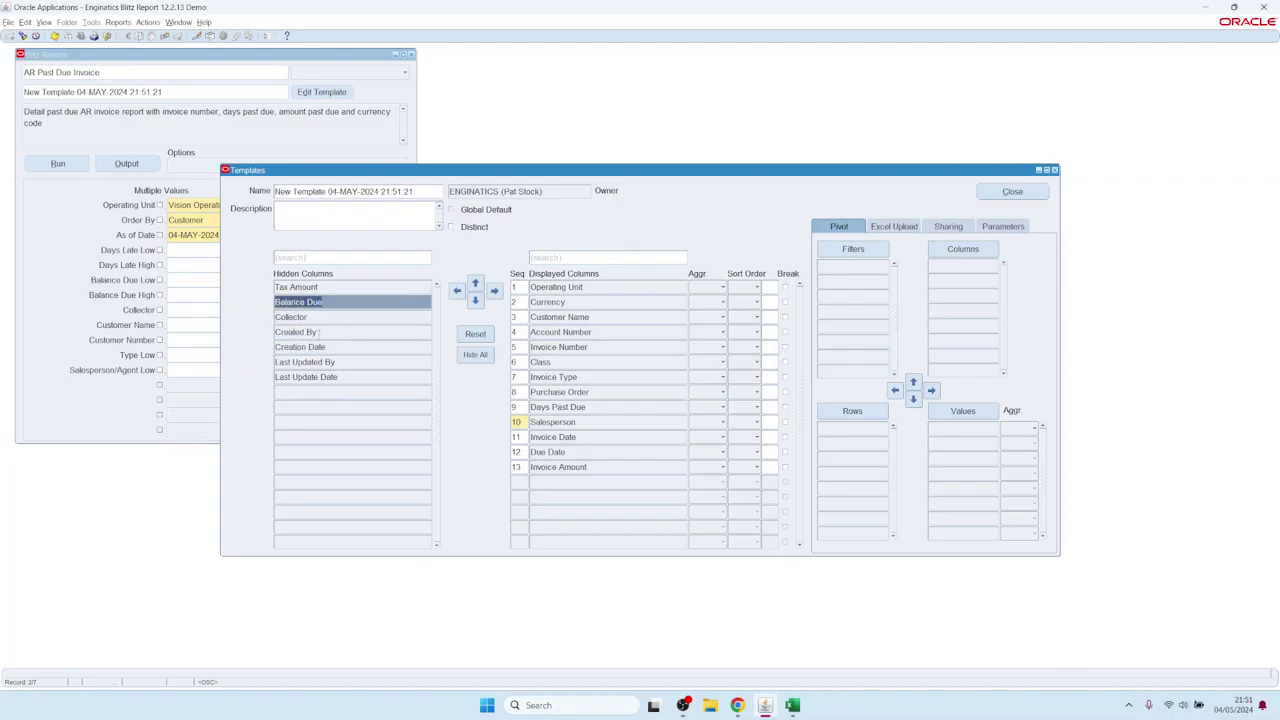
{"action": "left_click", "coordinate": [318, 331], "text": "ctrl"}
{"action": "left_click", "coordinate": [494, 290]}
- Move Invoice Number and Purchase Order together up the displayed columns so they sit above Customer Name
{"action": "left_click", "coordinate": [560, 317]}
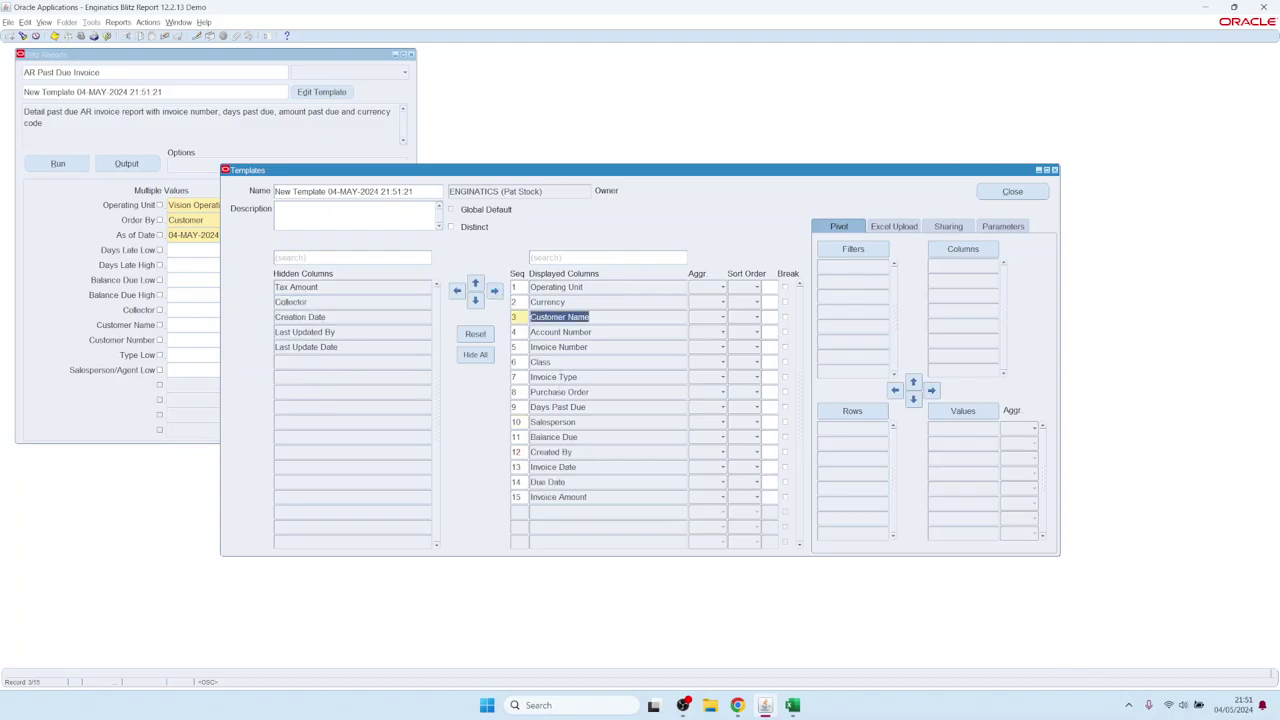
{"action": "left_click", "coordinate": [558, 392]}
{"action": "left_click", "coordinate": [560, 347], "text": "ctrl"}
{"action": "left_click", "coordinate": [475, 285]}
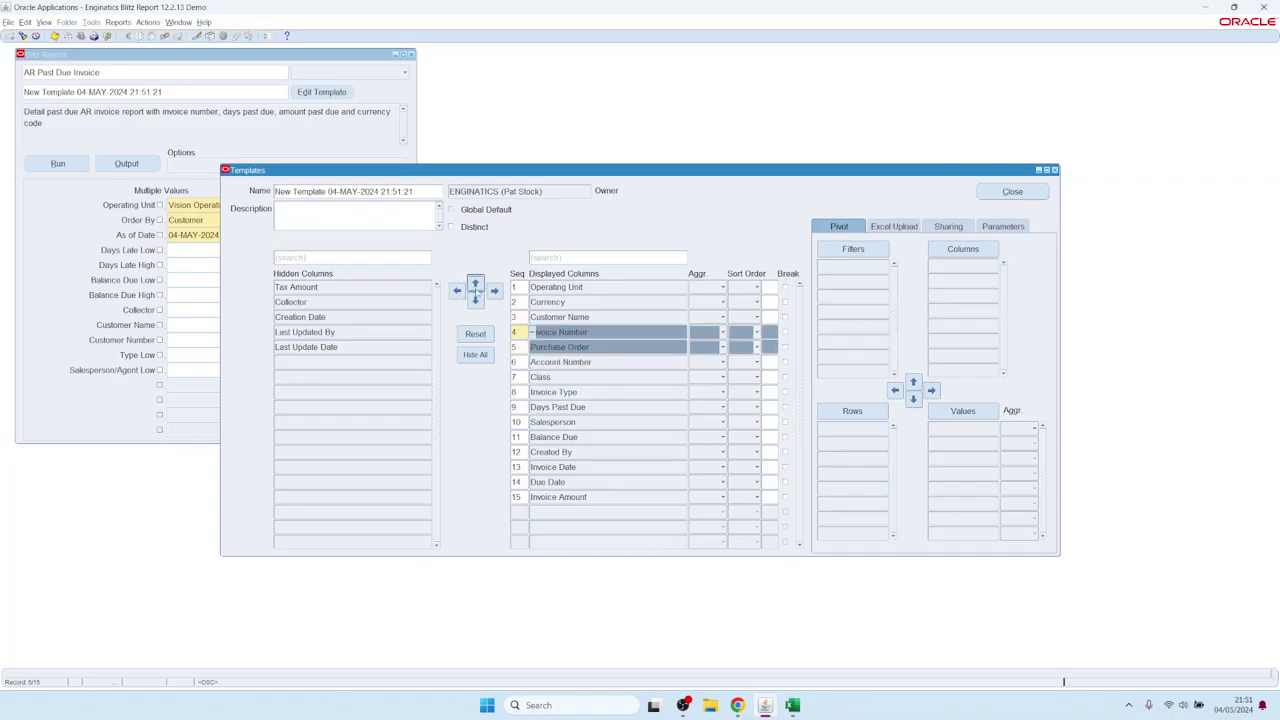
{"action": "left_click", "coordinate": [475, 285]}
- Hide the Balance Due, Created By, Invoice Date and Due Date columns and run the report with the template
{"action": "left_click", "coordinate": [570, 437]}
{"action": "left_click", "coordinate": [530, 482], "text": "shift"}
{"action": "left_click", "coordinate": [457, 290]}
{"action": "left_click", "coordinate": [58, 163]}
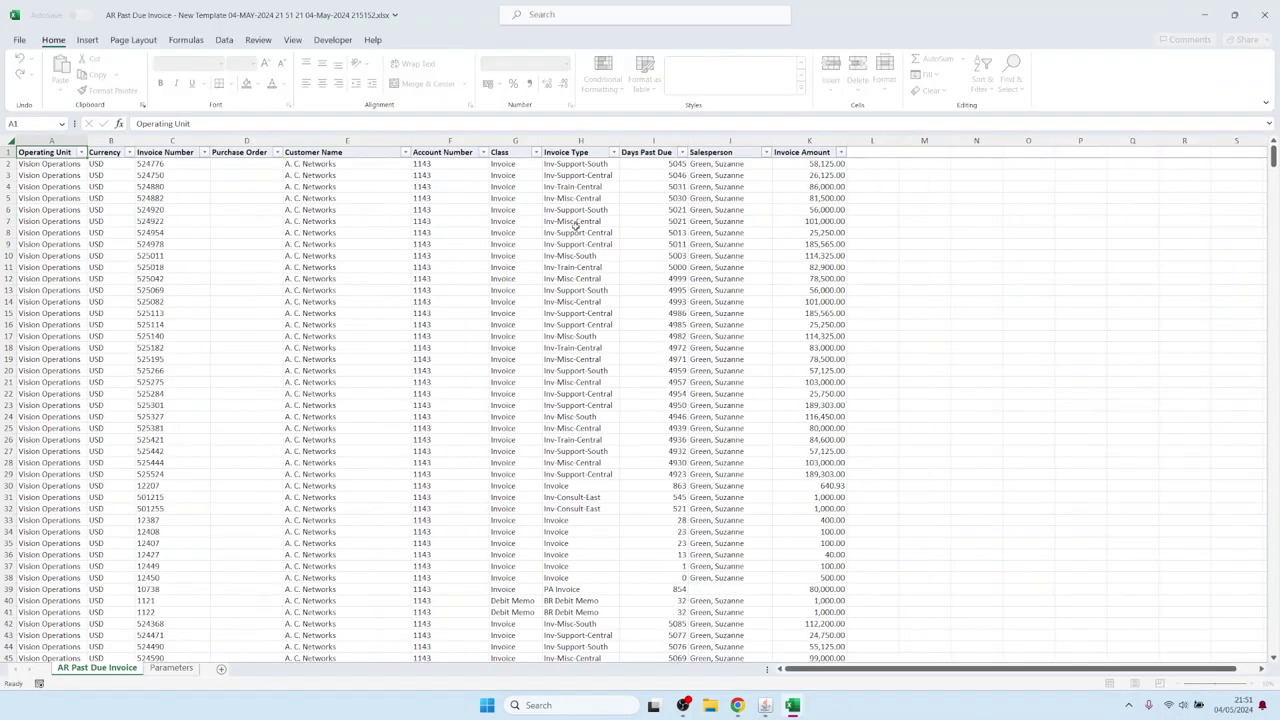
- Switch back to Oracle Applications and move Invoice Type, Days Past Due and Salesperson together to sequence 1
{"action": "left_click", "coordinate": [764, 706]}
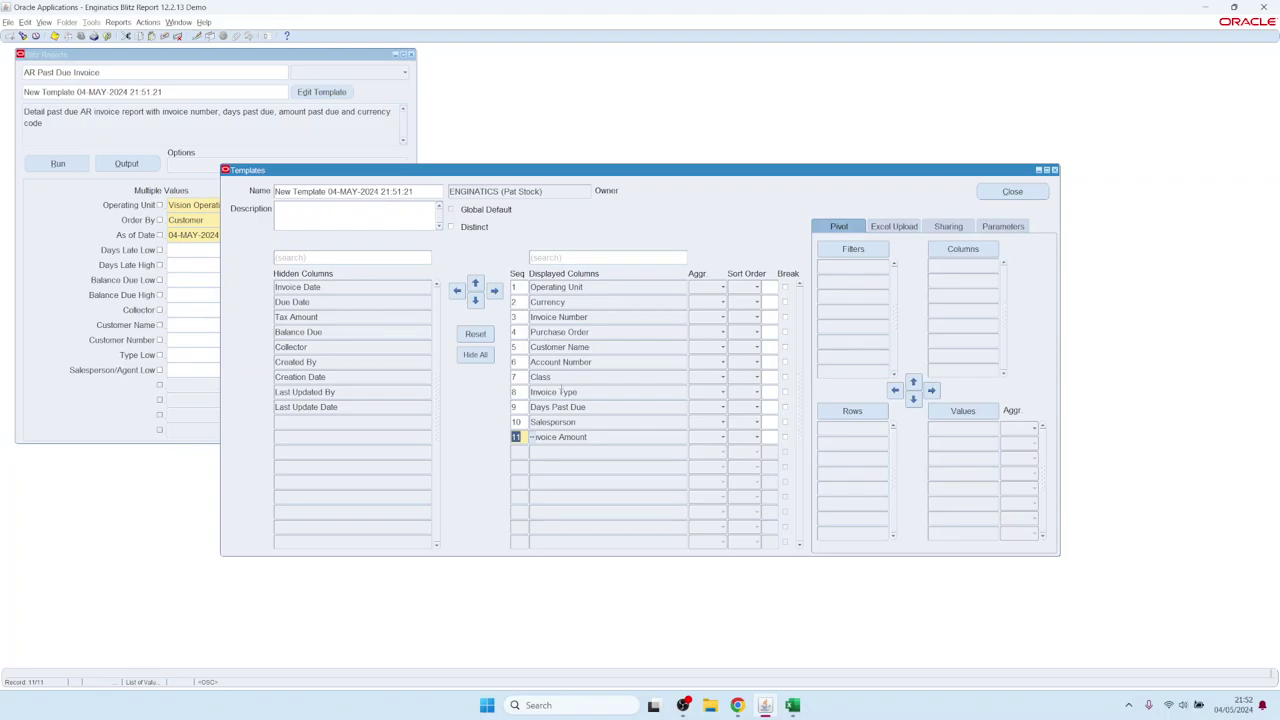
{"action": "left_click", "coordinate": [560, 391]}
{"action": "left_click", "coordinate": [555, 421], "text": "shift"}
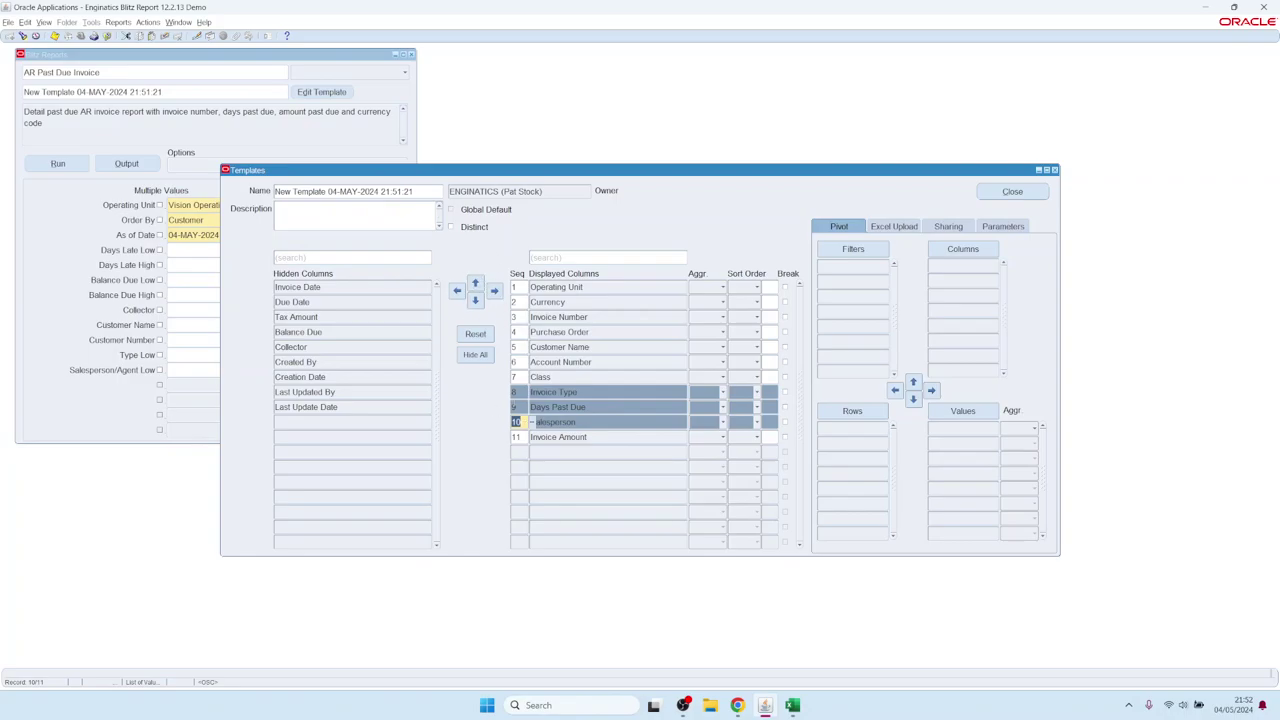
{"action": "type", "text": "1"}
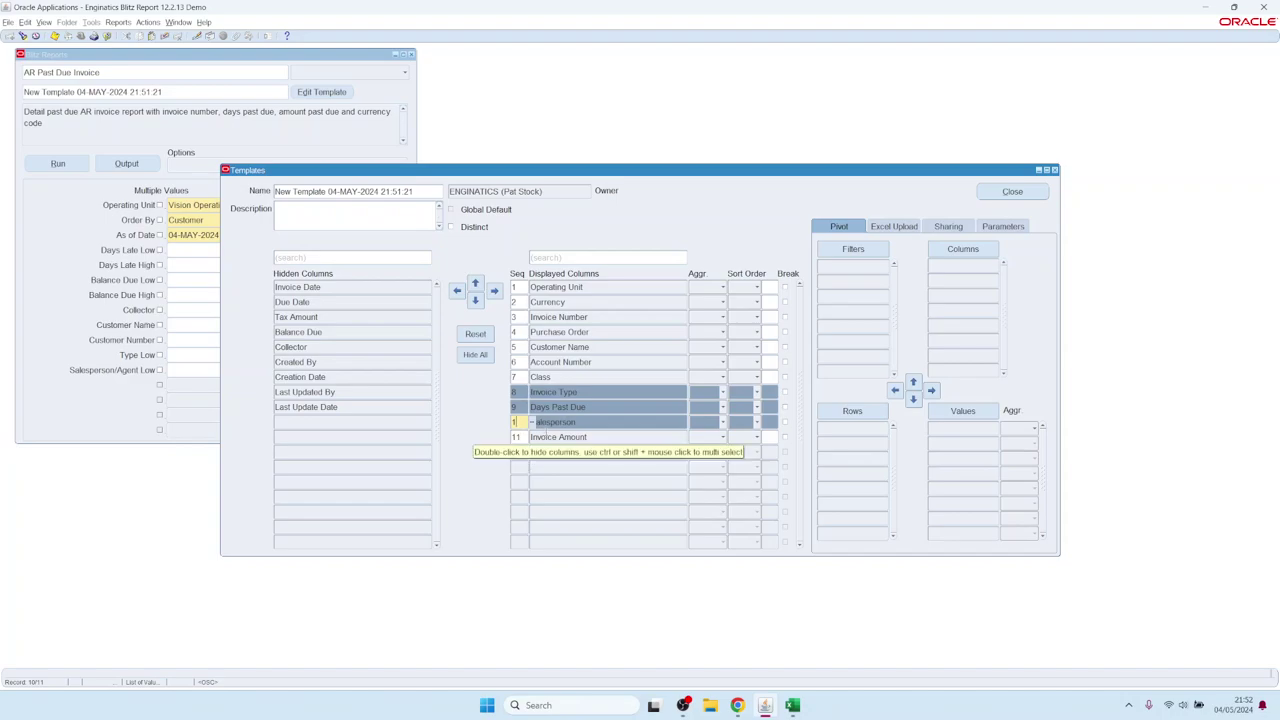
{"action": "key", "text": "Return"}
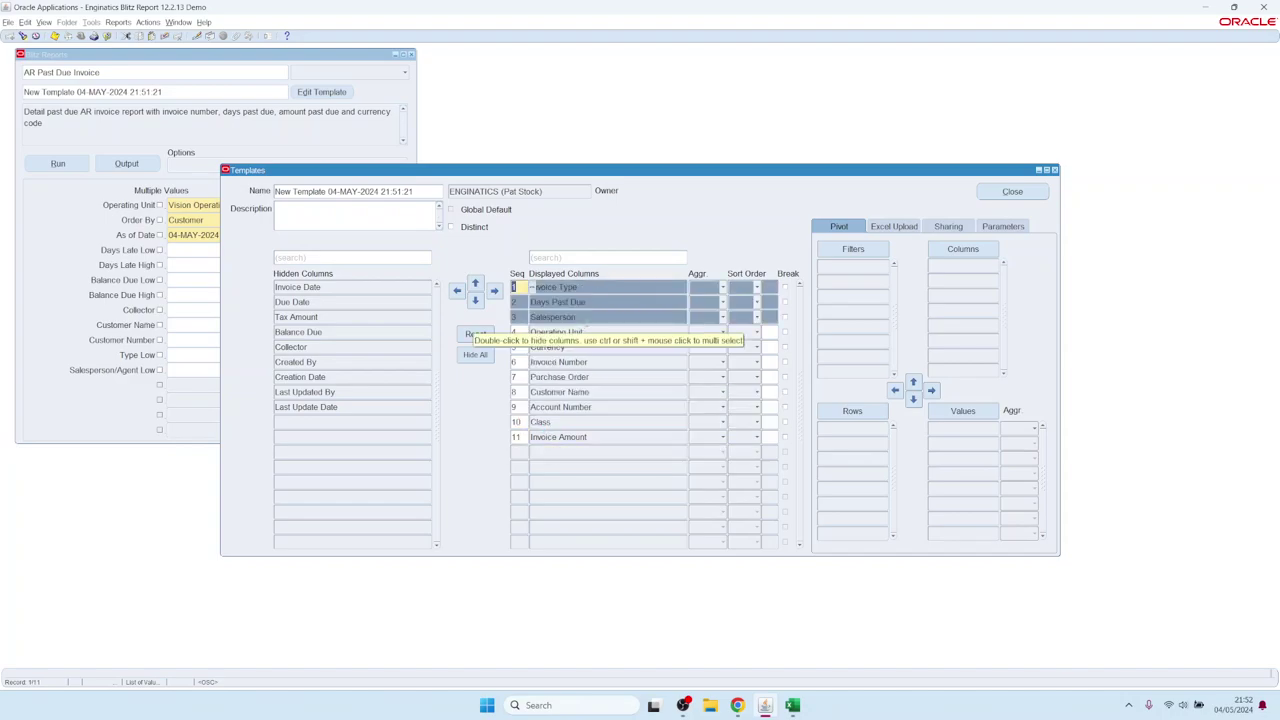
{"action": "left_click", "coordinate": [586, 331]}
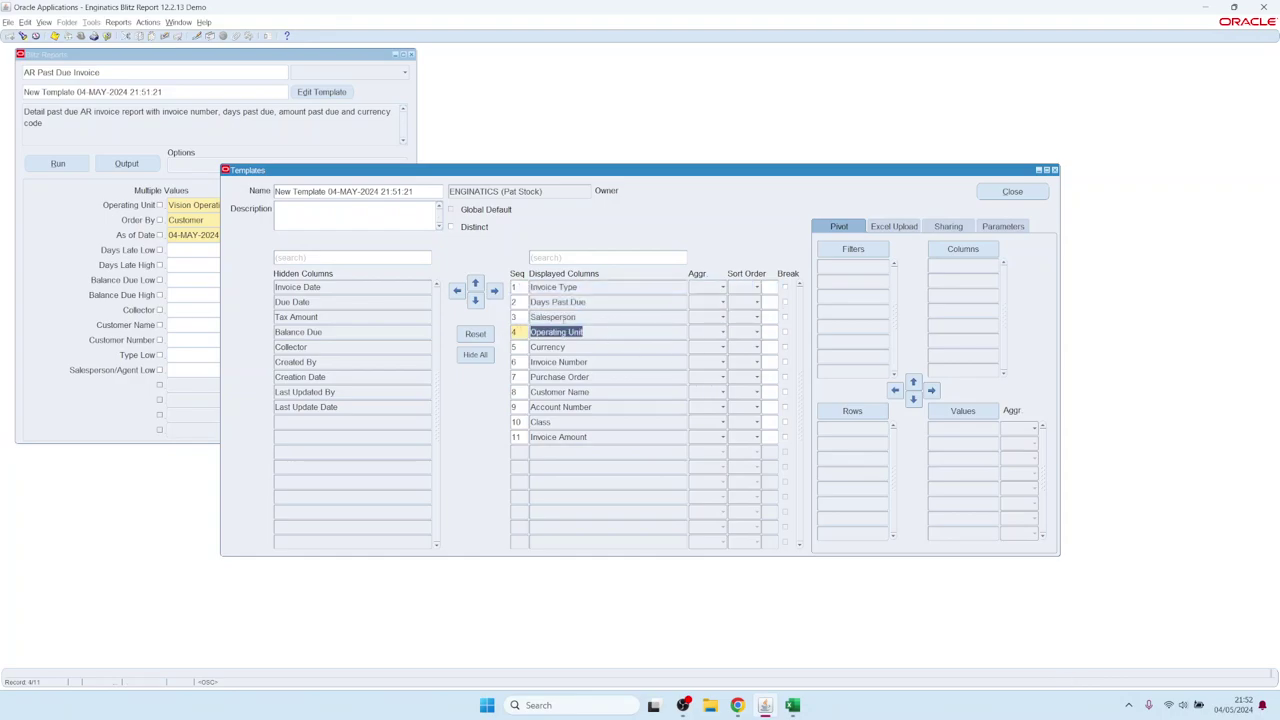
- Check the aggregation and sort order choices for the displayed columns, then reset the template to show all columns
{"action": "left_click", "coordinate": [713, 288]}
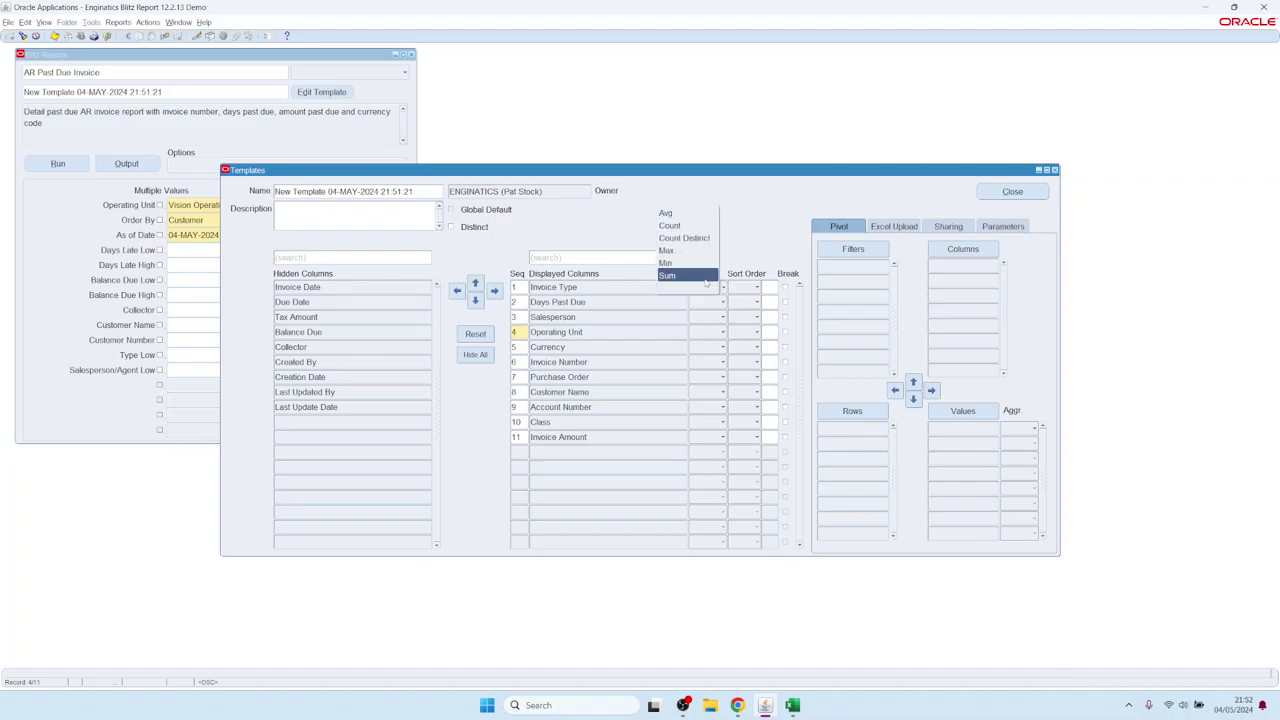
{"action": "left_click", "coordinate": [628, 332]}
{"action": "left_click", "coordinate": [757, 317]}
{"action": "left_click", "coordinate": [736, 288]}
{"action": "left_click", "coordinate": [488, 337]}
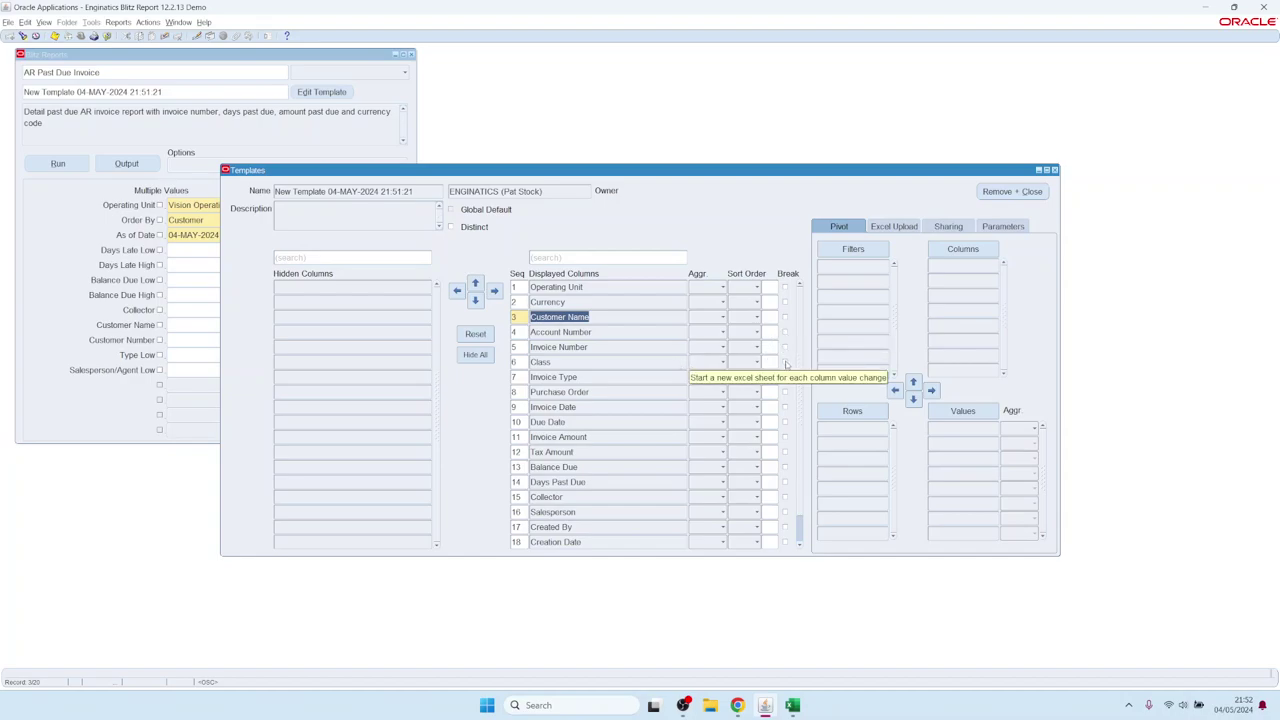
- Set a sheet break on the Class column with ascending sort order 1 and run the report
{"action": "left_click", "coordinate": [576, 362]}
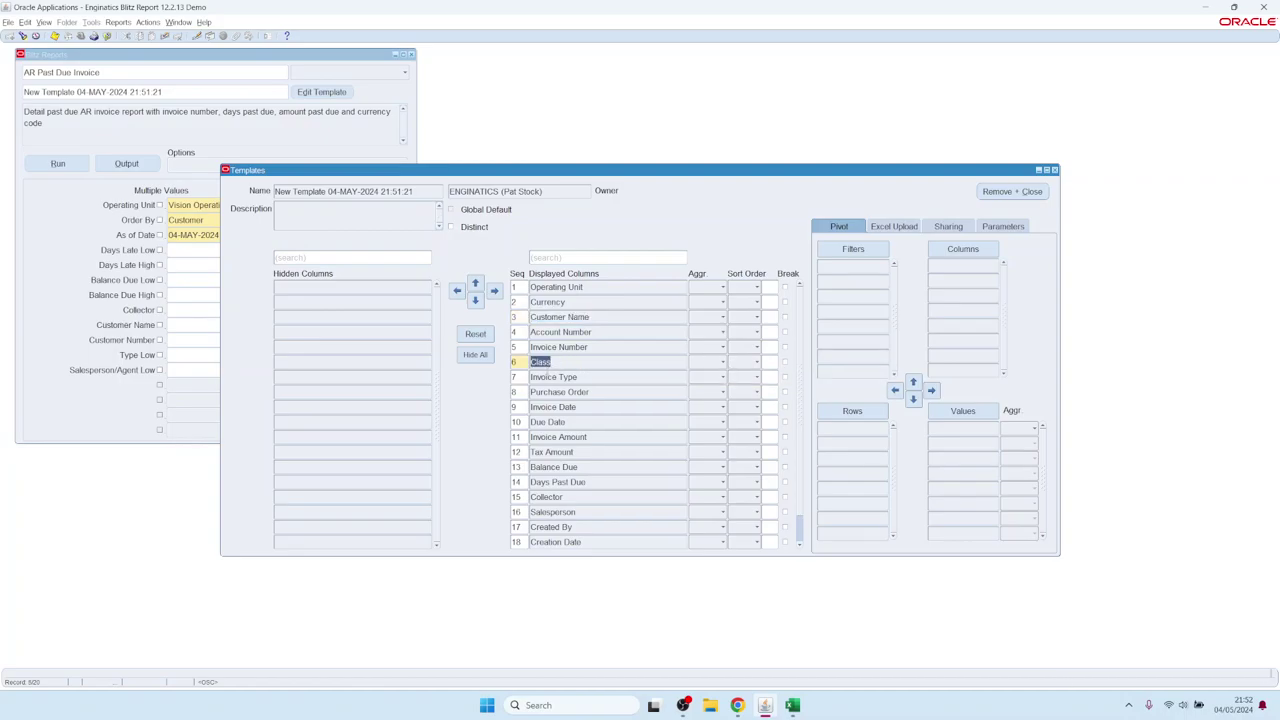
{"action": "left_click", "coordinate": [651, 363]}
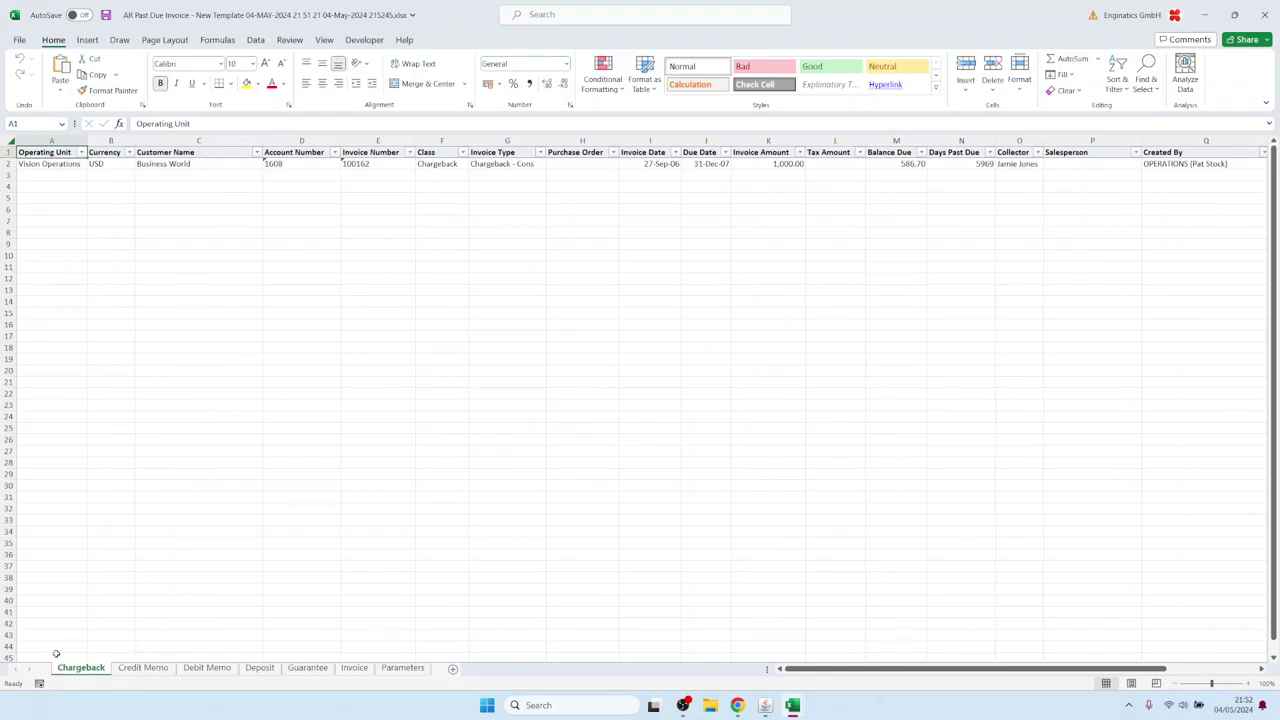
- Look through the Credit Memo, Debit Memo and Guarantee sheets, checking the Class values on the Guarantee sheet
{"action": "left_click", "coordinate": [143, 667]}
{"action": "left_click", "coordinate": [200, 670]}
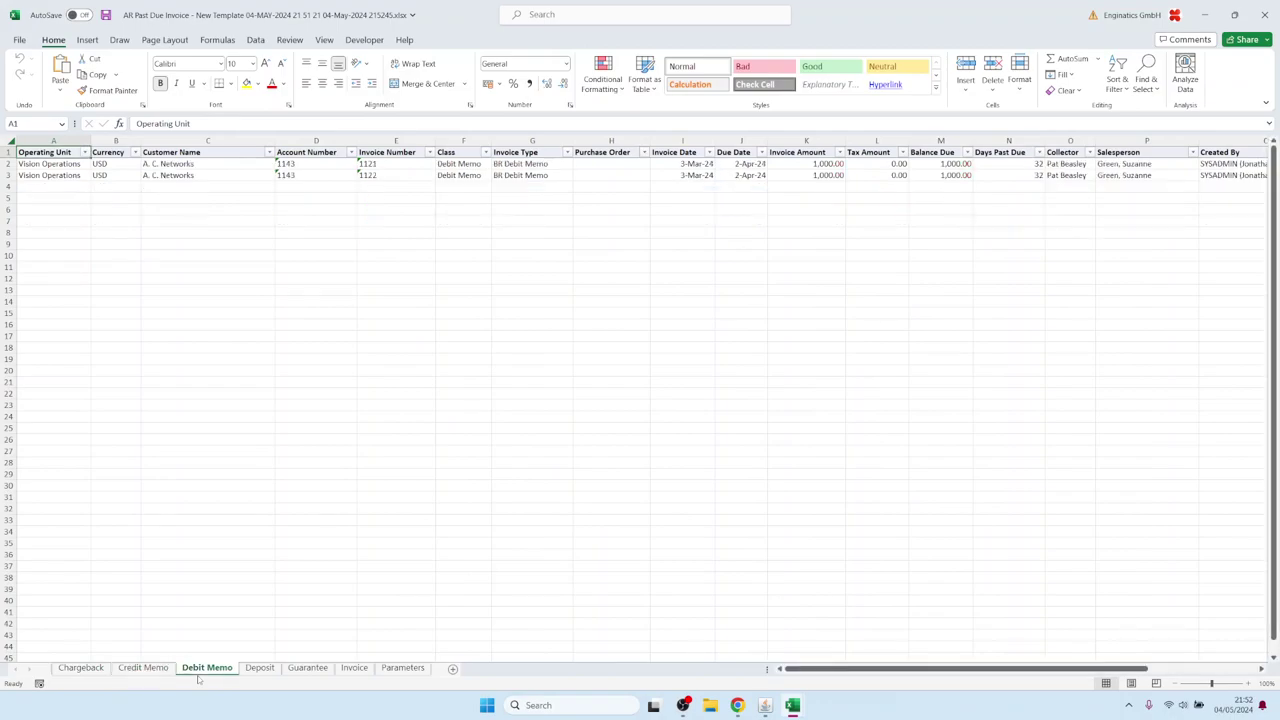
{"action": "left_click", "coordinate": [307, 668]}
{"action": "left_click_drag", "start_coordinate": [462, 165], "coordinate": [462, 199]}
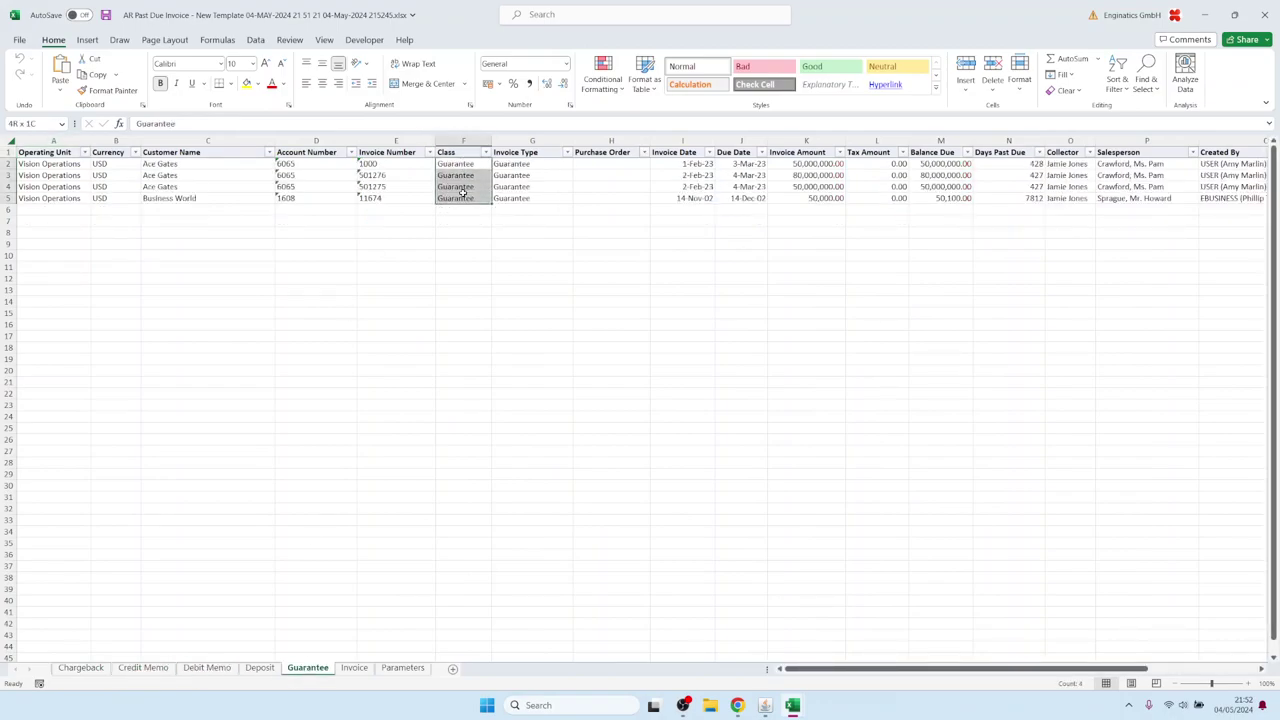
- Examine the report run details and parameter values on the Parameters sheet
{"action": "left_click", "coordinate": [403, 668]}
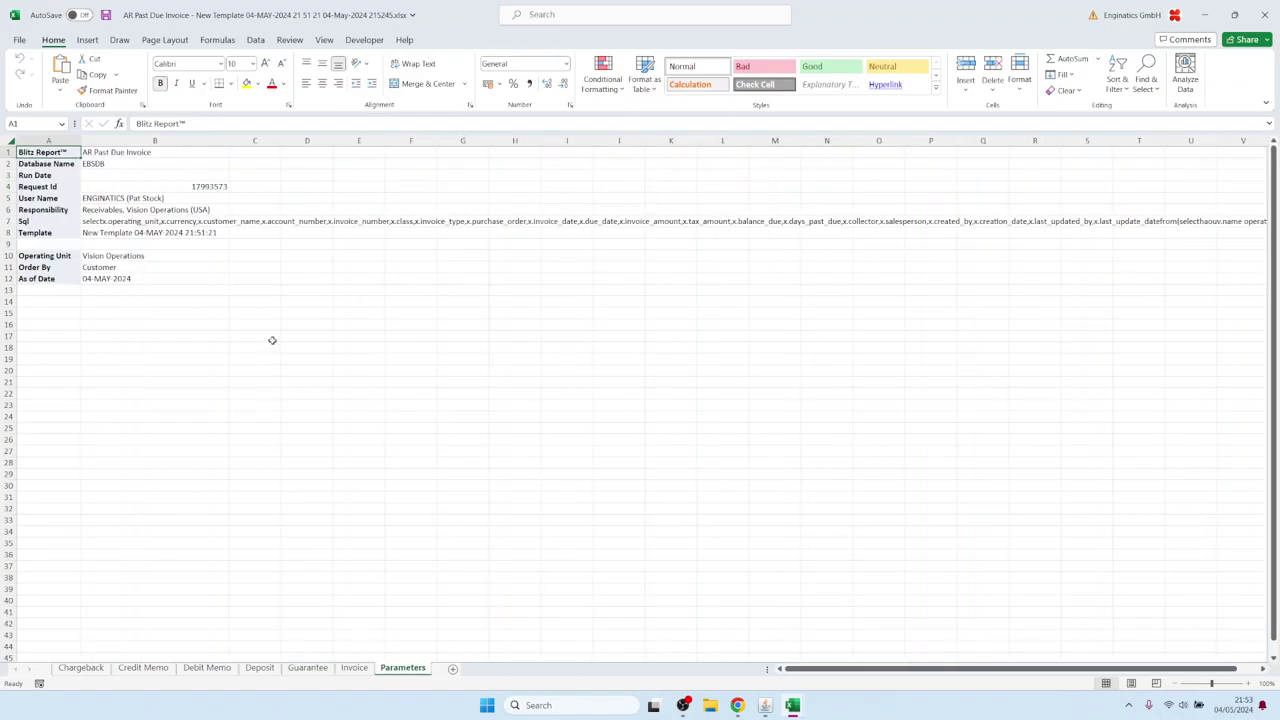
{"action": "left_click_drag", "start_coordinate": [121, 154], "coordinate": [230, 285]}
{"action": "left_click", "coordinate": [143, 188]}
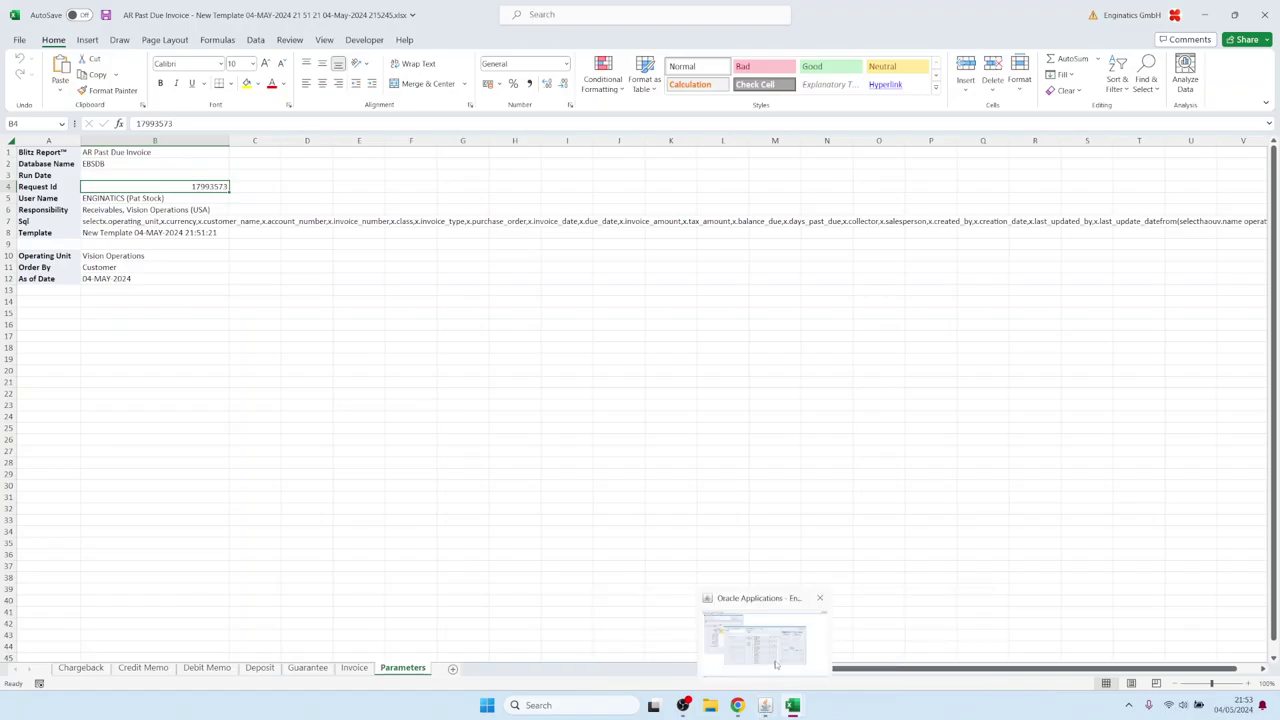
- Switch back to Oracle Applications and reset the template columns to clear the Class sort and break
{"action": "left_click", "coordinate": [765, 705]}
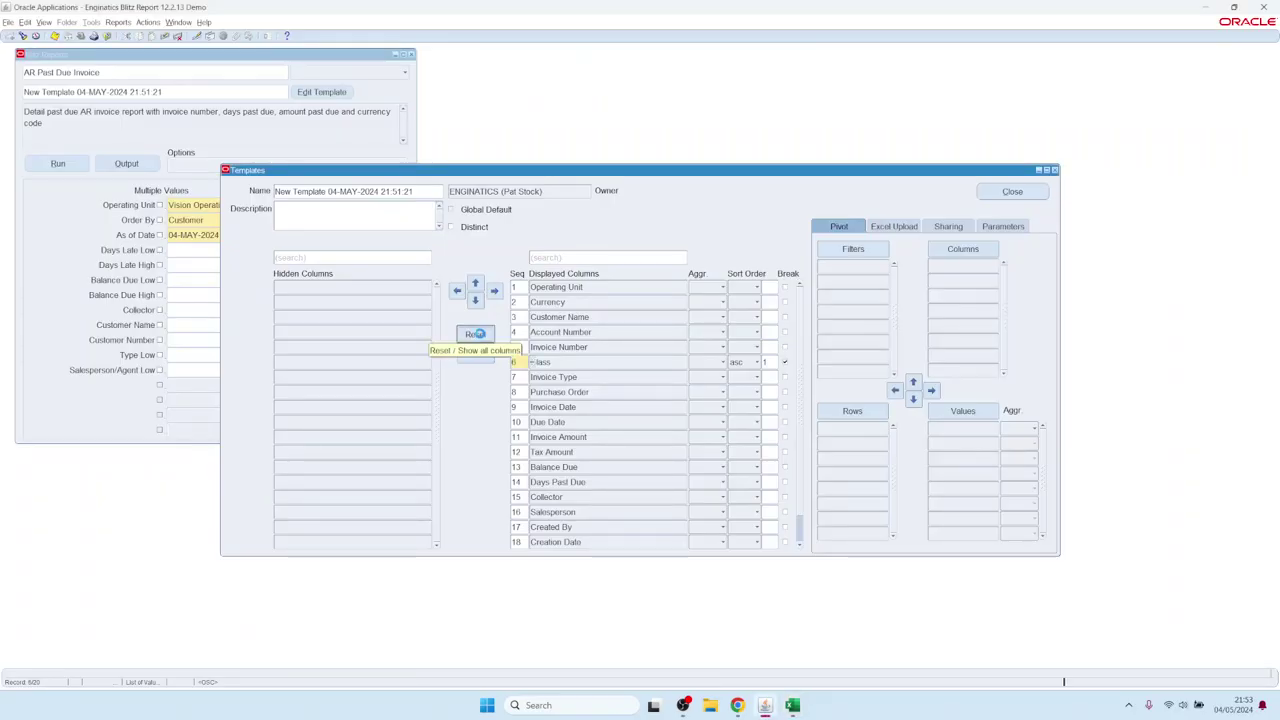
{"action": "left_click", "coordinate": [475, 334]}
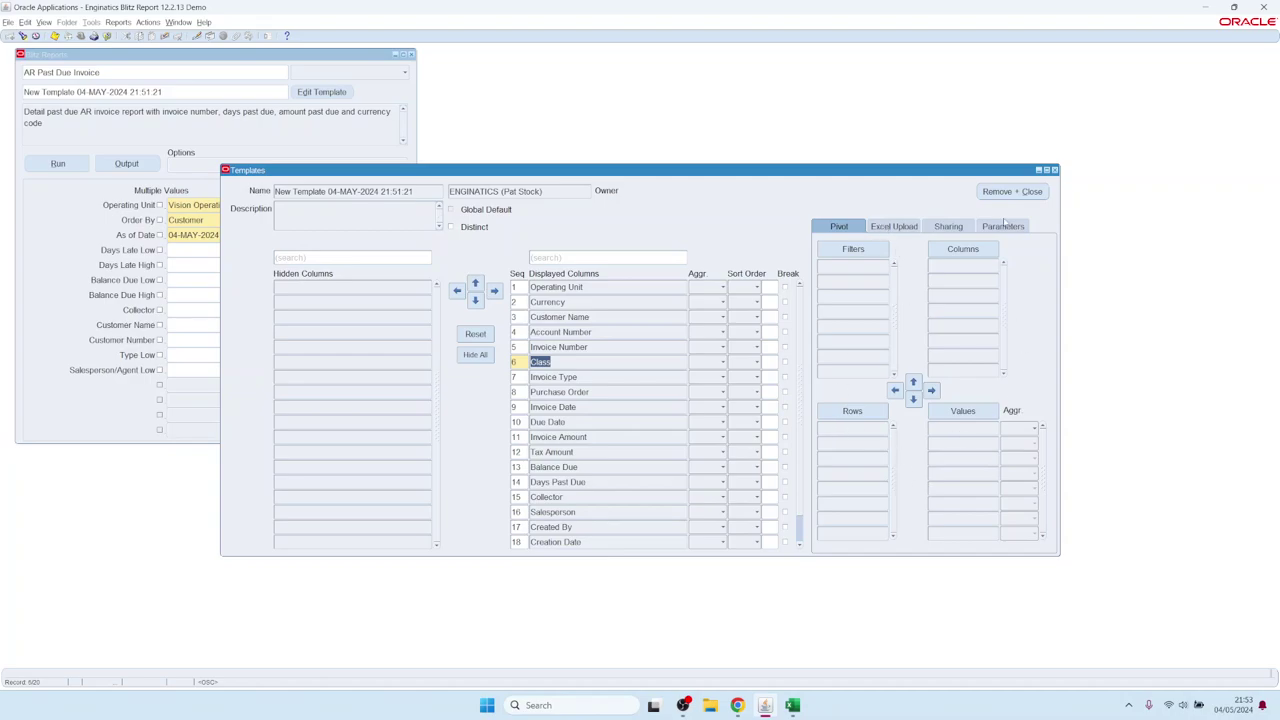
- Review the template's Excel upload, sharing and excluded parameters settings, then return to the pivot layout
{"action": "left_click", "coordinate": [894, 228]}
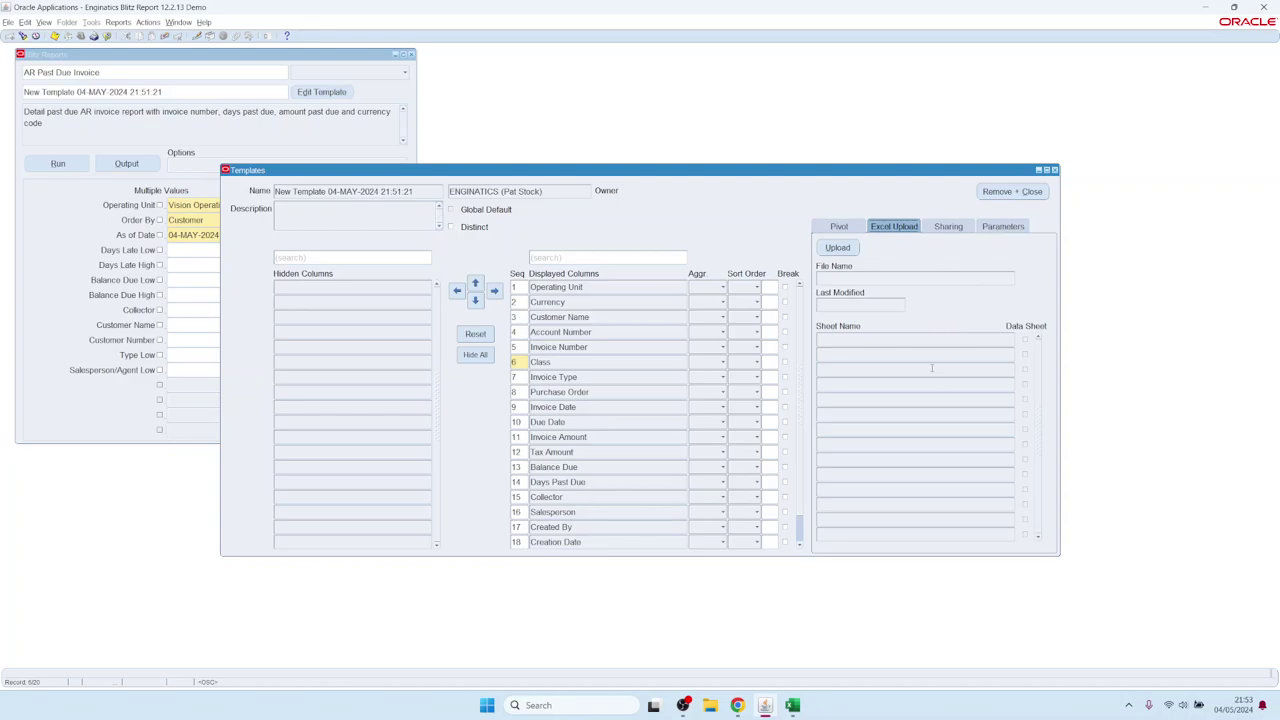
{"action": "left_click", "coordinate": [948, 228]}
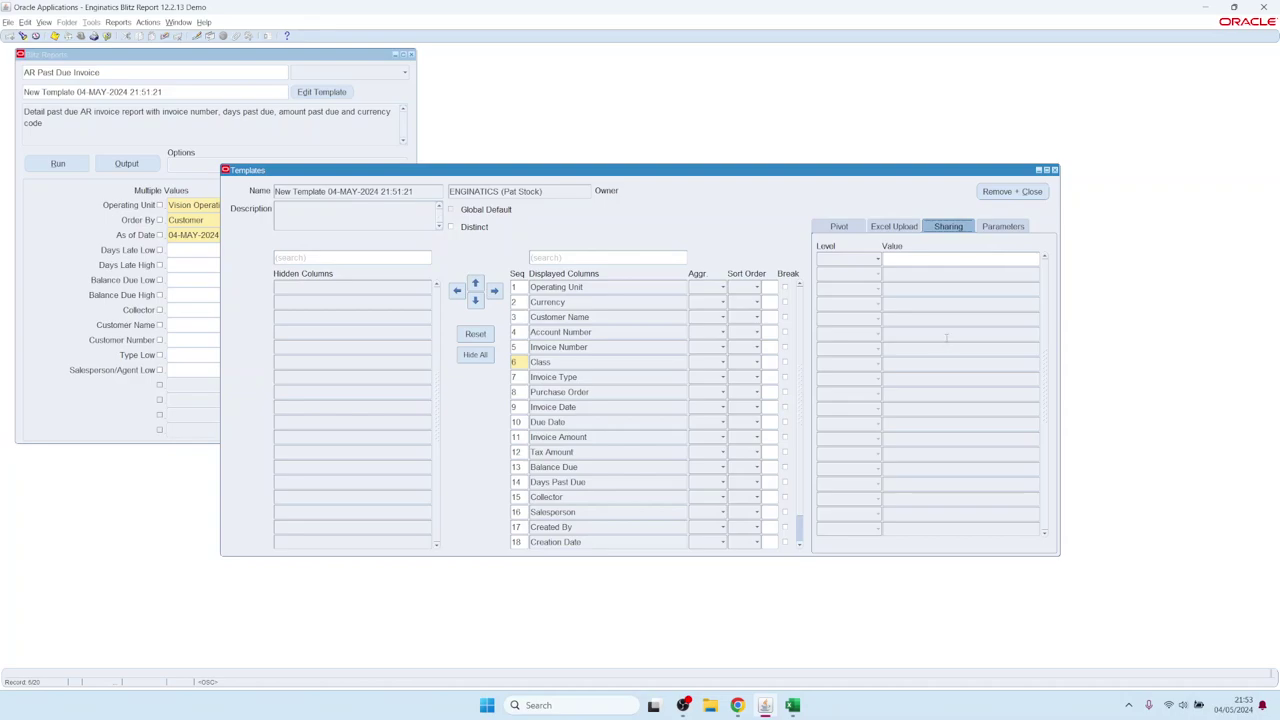
{"action": "left_click", "coordinate": [877, 258]}
{"action": "left_click", "coordinate": [920, 259]}
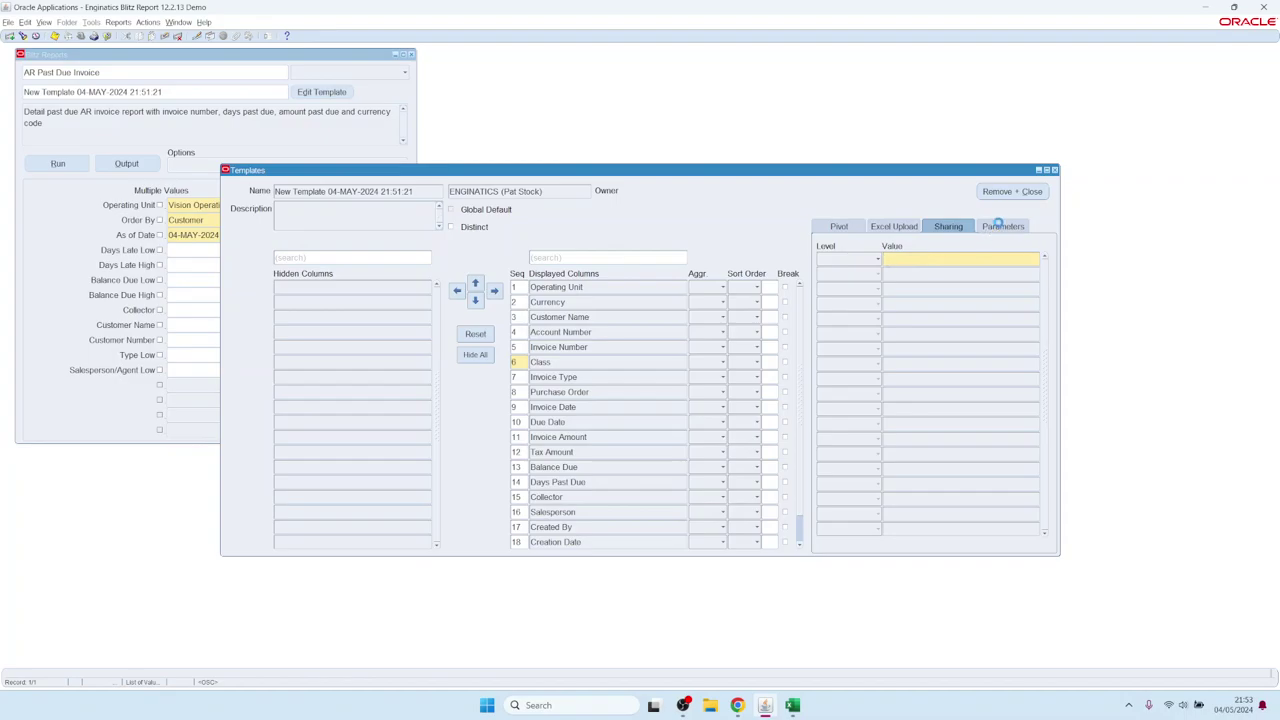
{"action": "left_click", "coordinate": [1003, 227]}
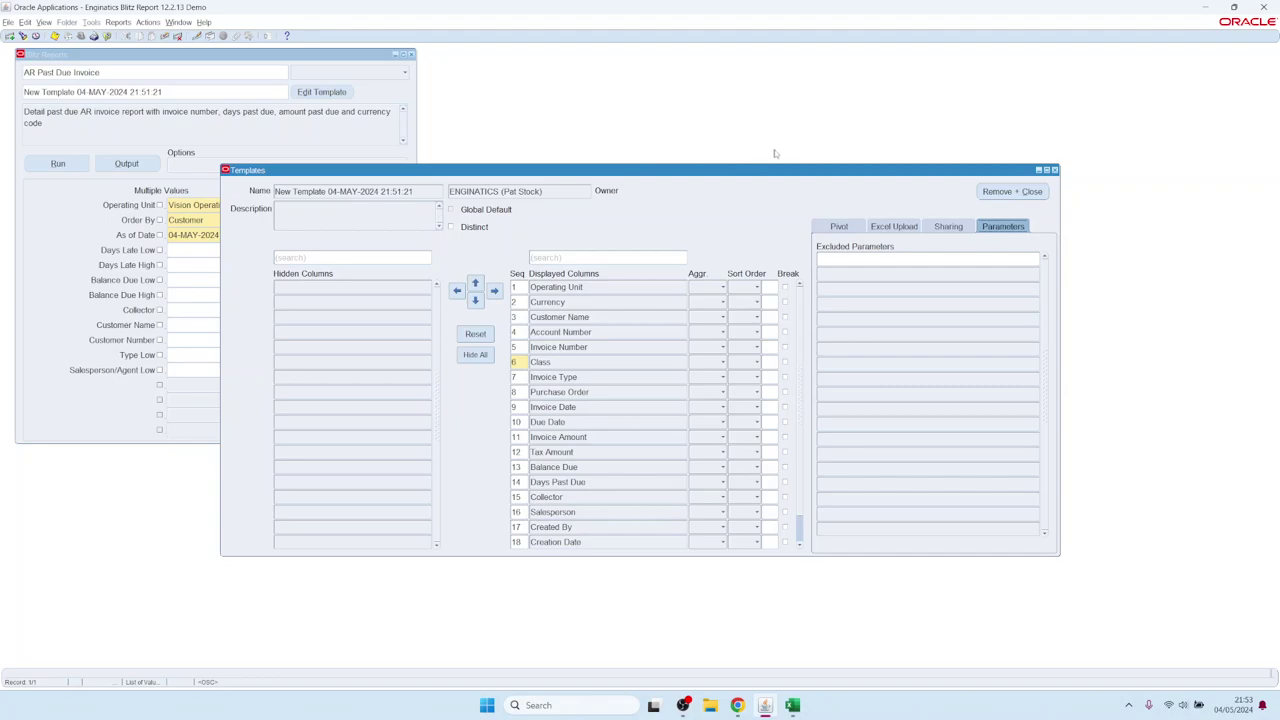
{"action": "left_click", "coordinate": [840, 227]}
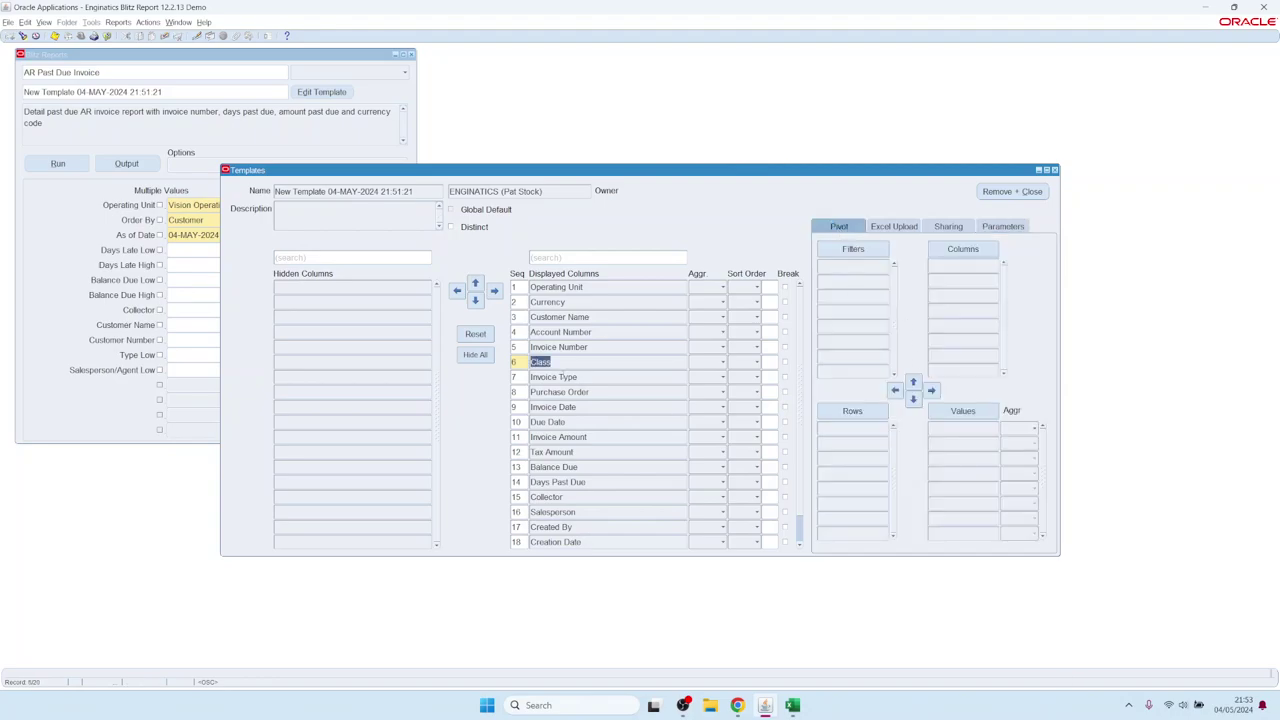
- Lay out the pivot with Class and Invoice Type as rows, Invoice Amount and Tax Amount as values, and Currency as columns
{"action": "left_click", "coordinate": [557, 377], "text": "shift"}
{"action": "left_click", "coordinate": [850, 411]}
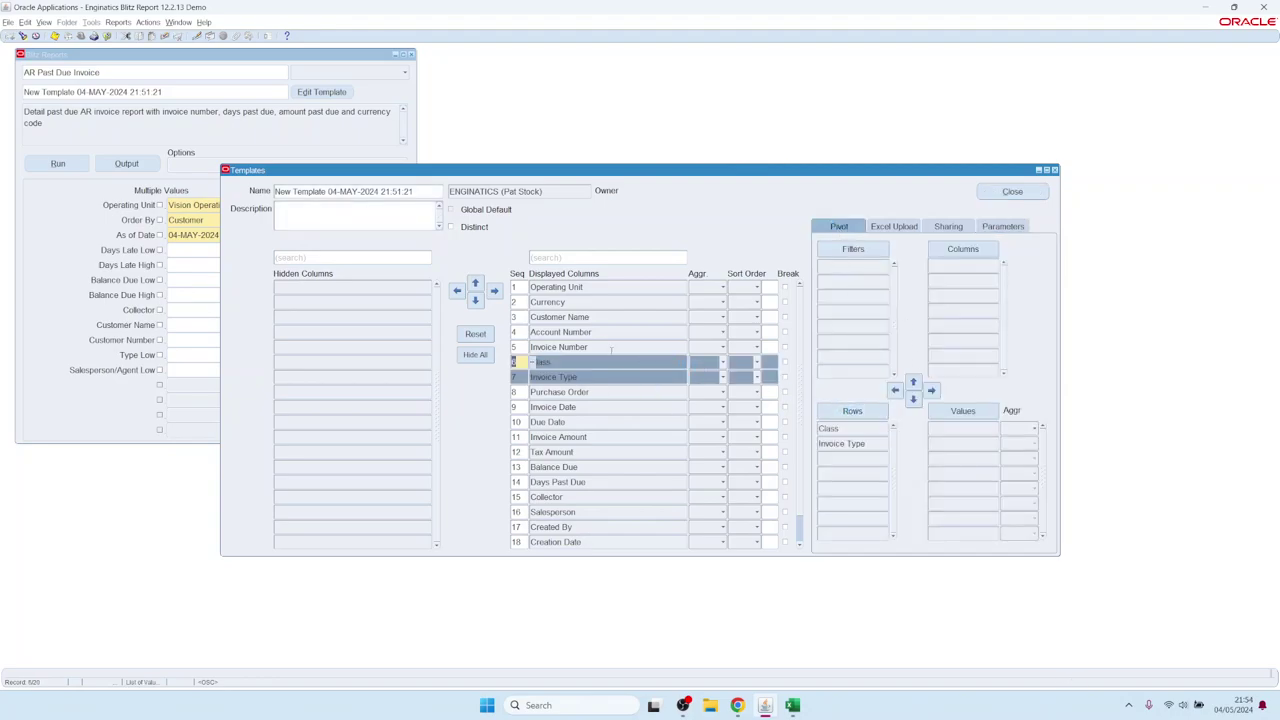
{"action": "left_click", "coordinate": [557, 258]}
{"action": "type", "text": "amu"}
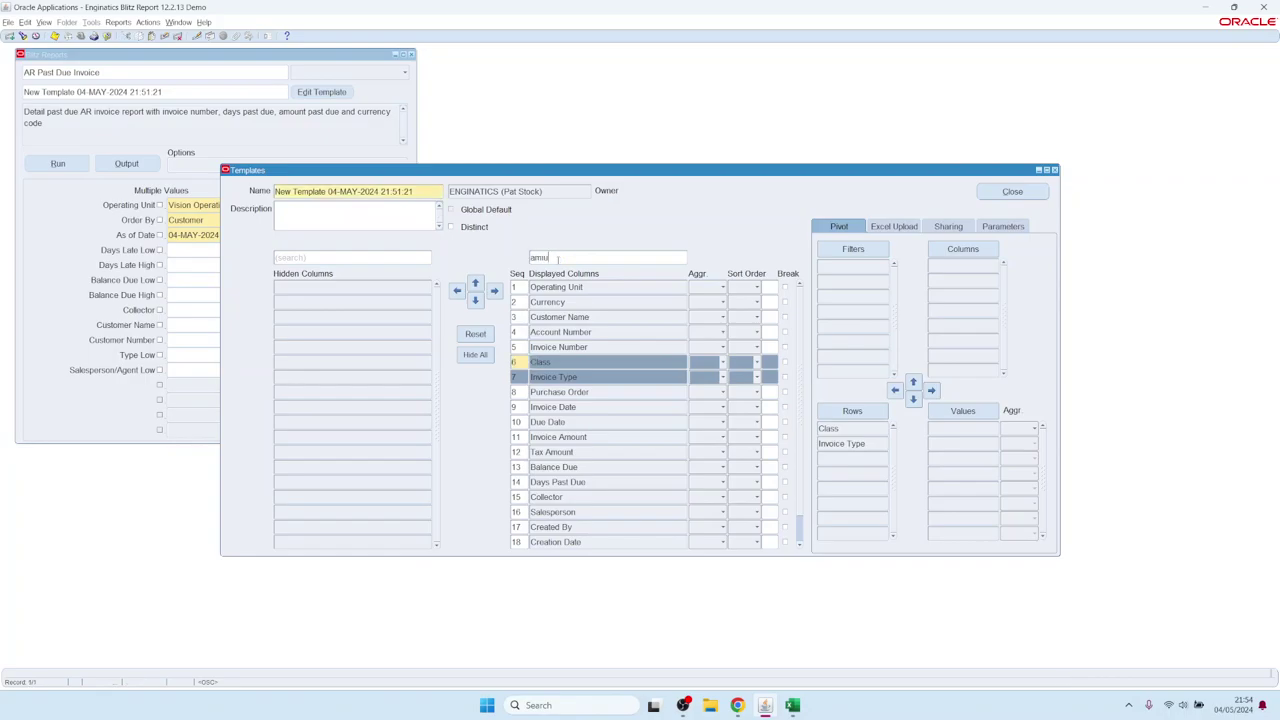
{"action": "key", "text": "BackSpace"}
{"action": "type", "text": "ou"}
{"action": "left_click", "coordinate": [558, 287]}
{"action": "left_click", "coordinate": [552, 302], "text": "shift"}
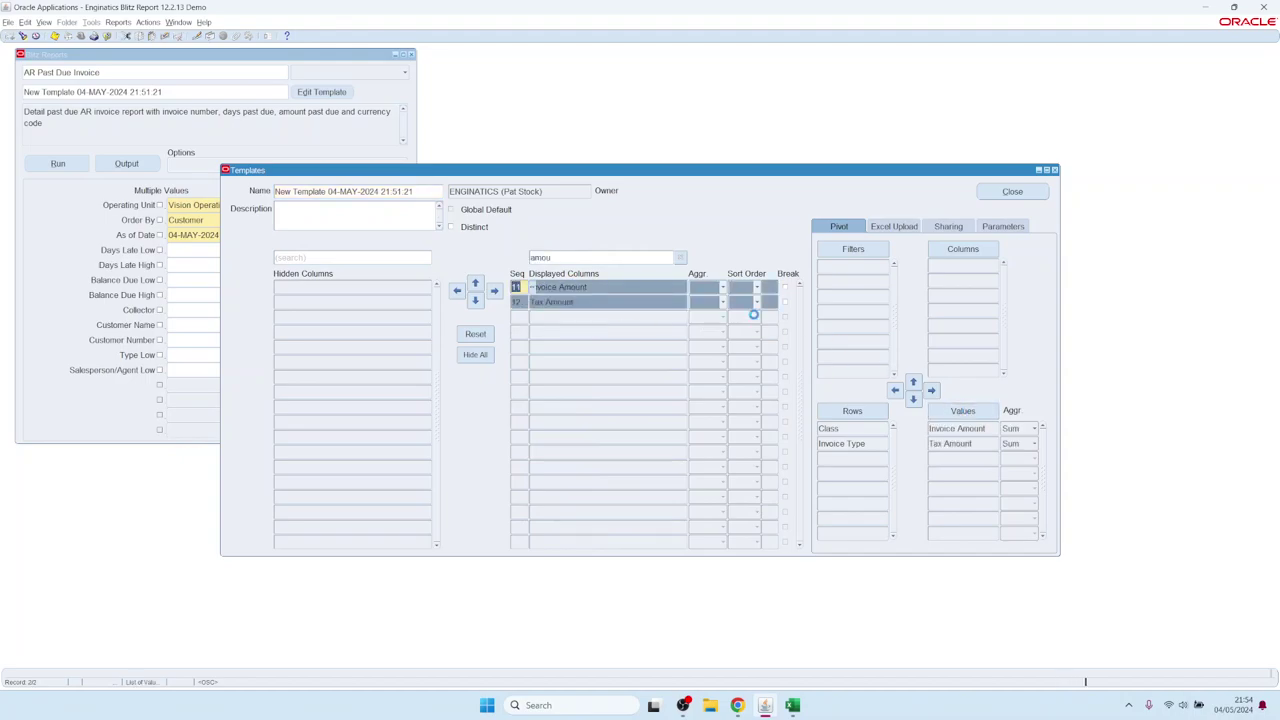
{"action": "left_click", "coordinate": [680, 258]}
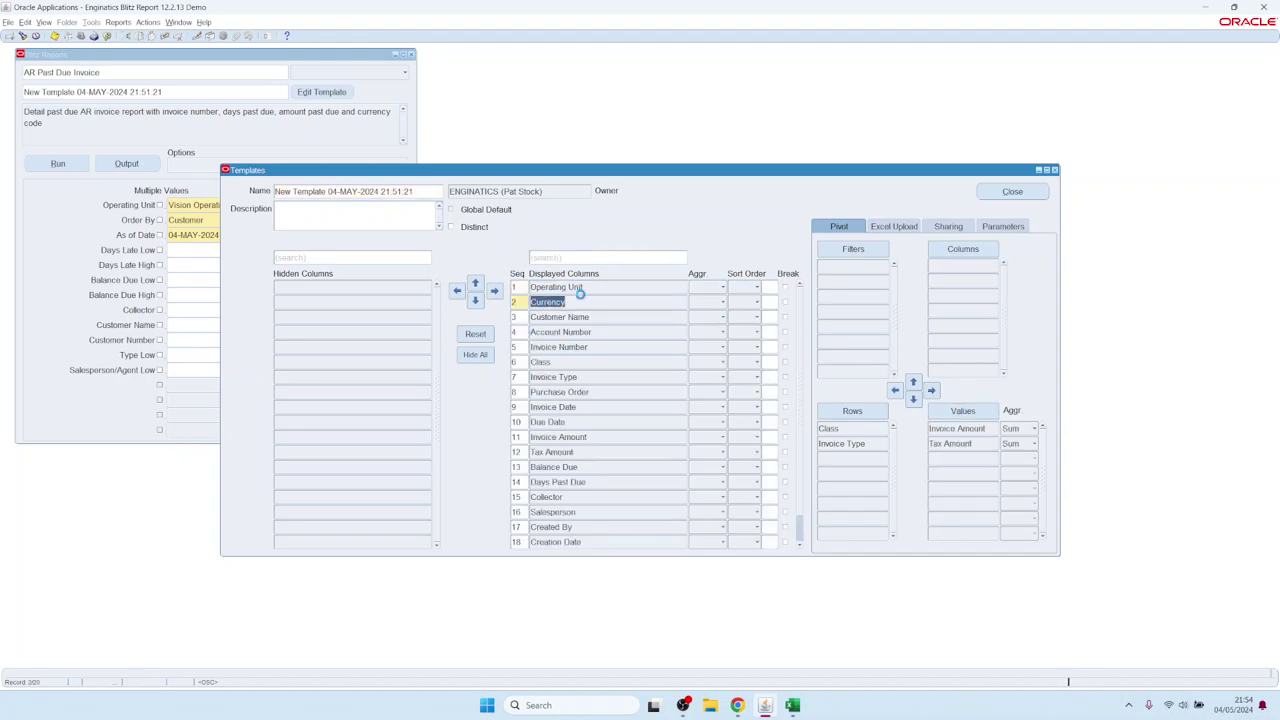
{"action": "left_click", "coordinate": [940, 254]}
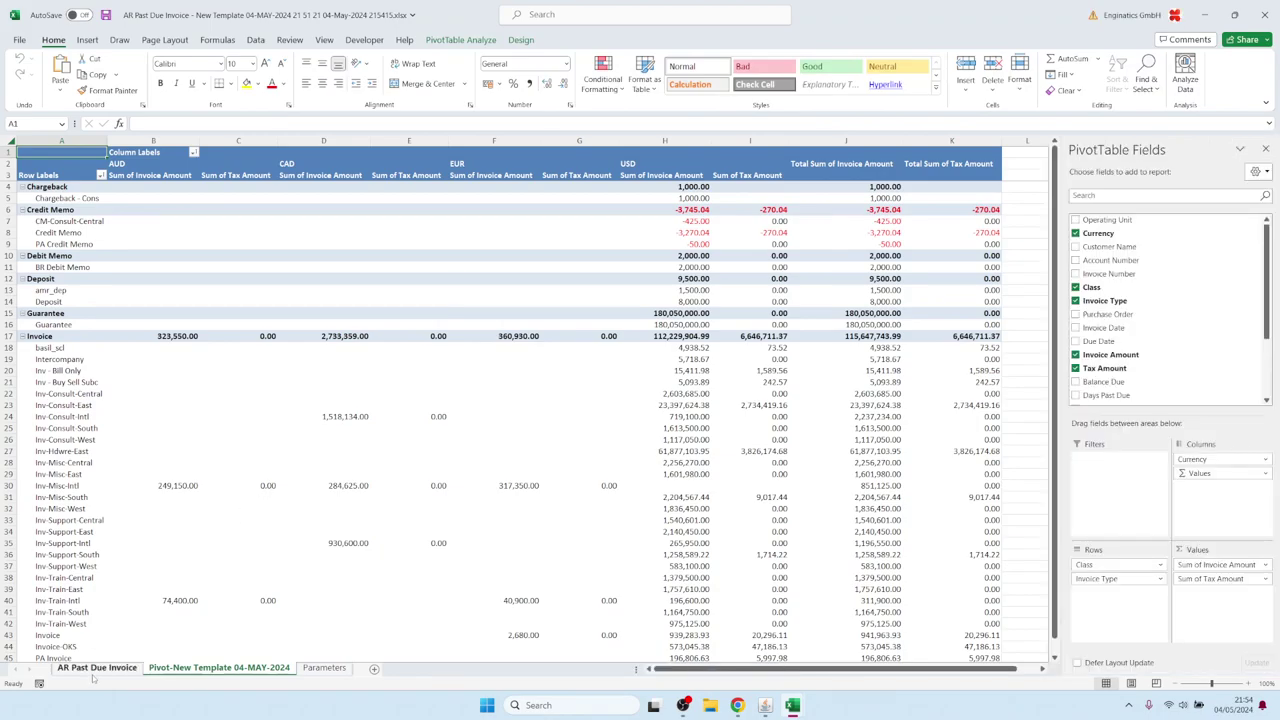
- In the generated Excel workbook, examine the pivot sheet and compare it with the AR Past Due Invoice detail sheet
{"action": "mouse_move", "coordinate": [435, 481]}
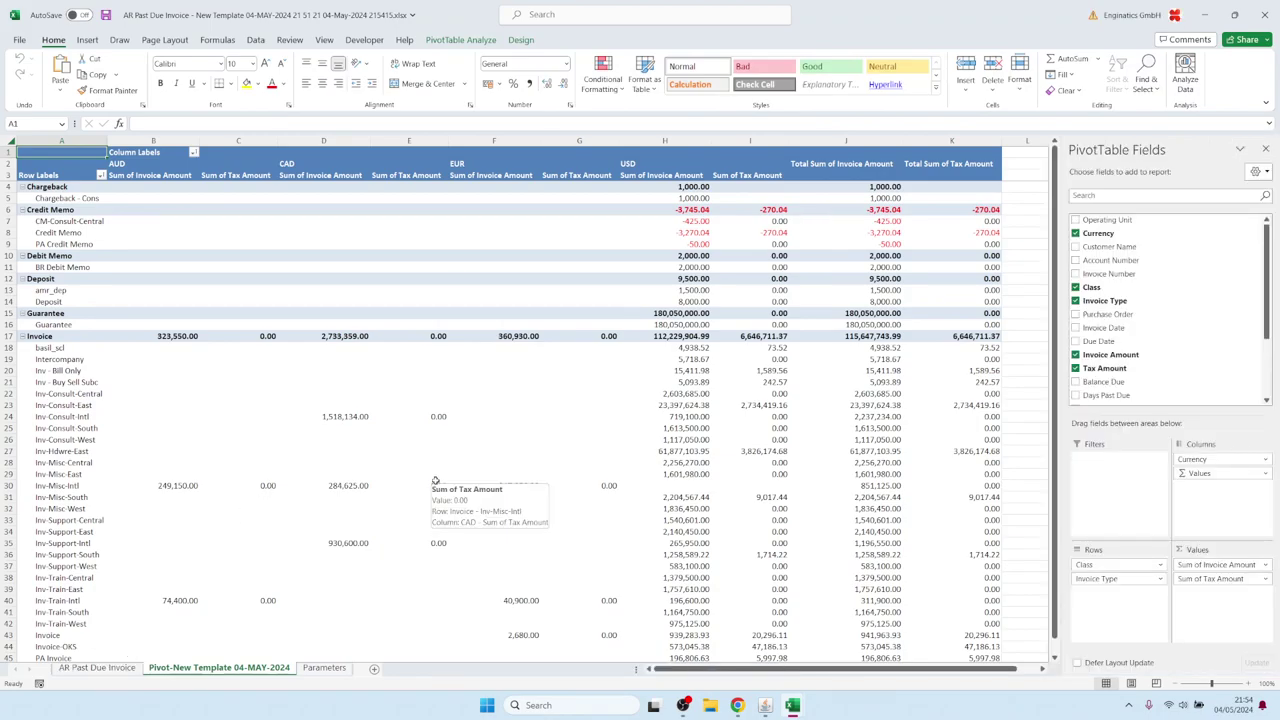
{"action": "left_click", "coordinate": [97, 667]}
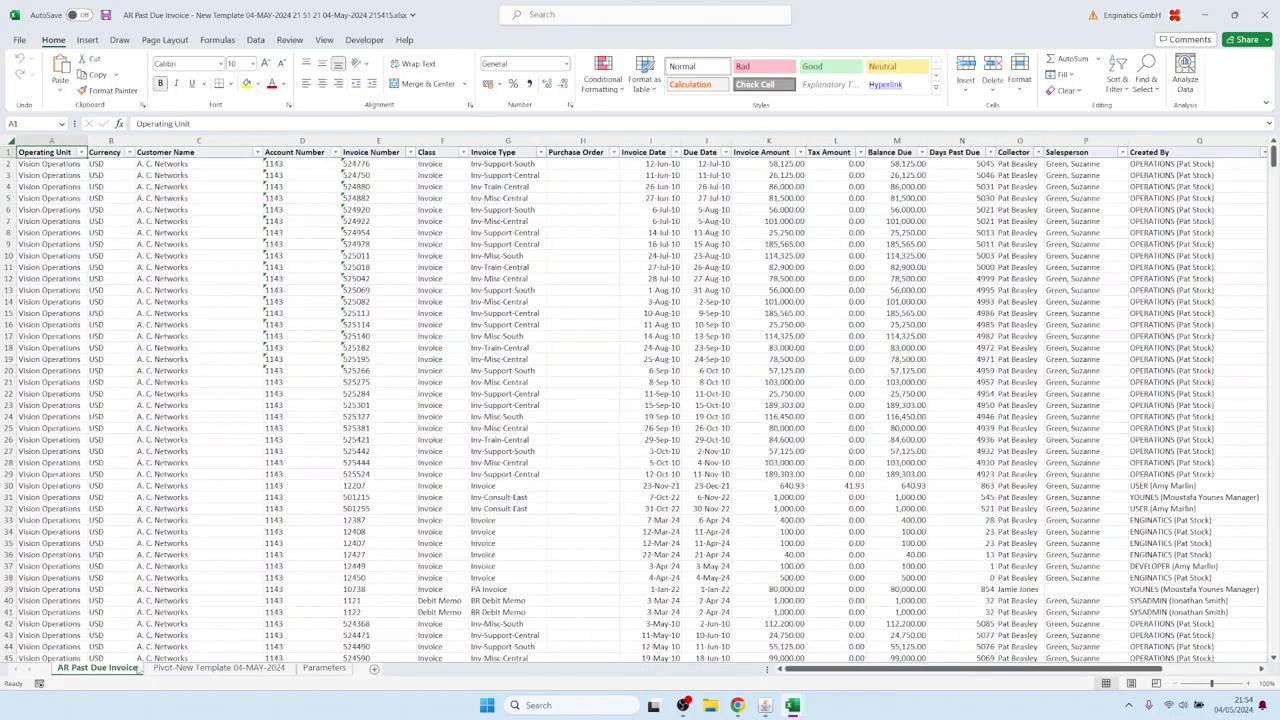
{"action": "left_click", "coordinate": [207, 668]}
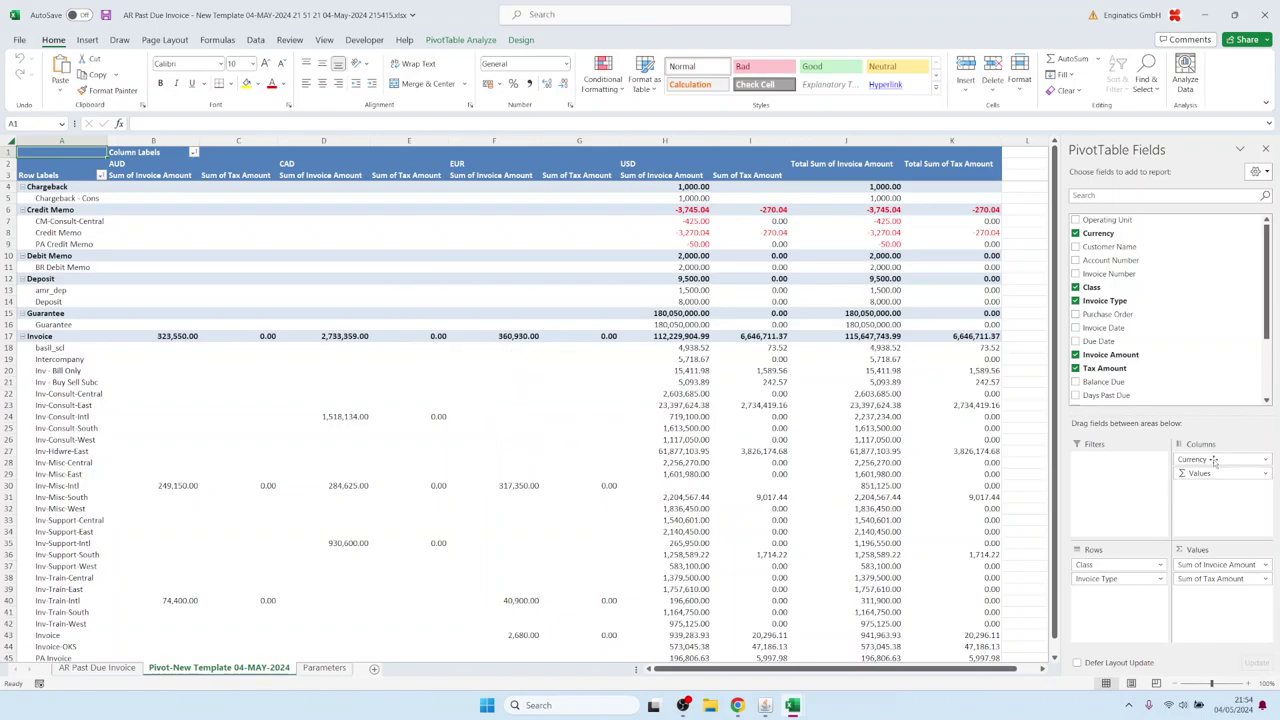
- Remove Currency from the pivot table's columns and place a Currency slicer beside the table
{"action": "left_click_drag", "start_coordinate": [666, 406], "coordinate": [531, 408]}
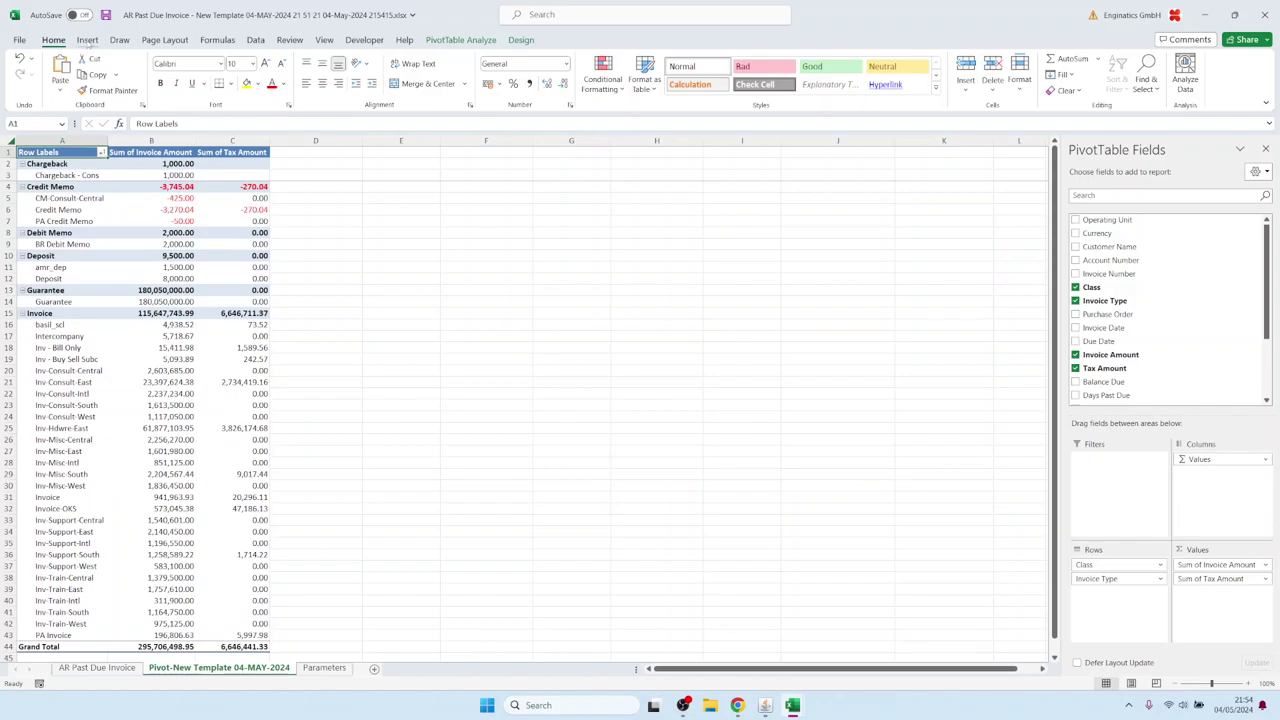
{"action": "left_click", "coordinate": [87, 40]}
{"action": "left_click", "coordinate": [757, 70]}
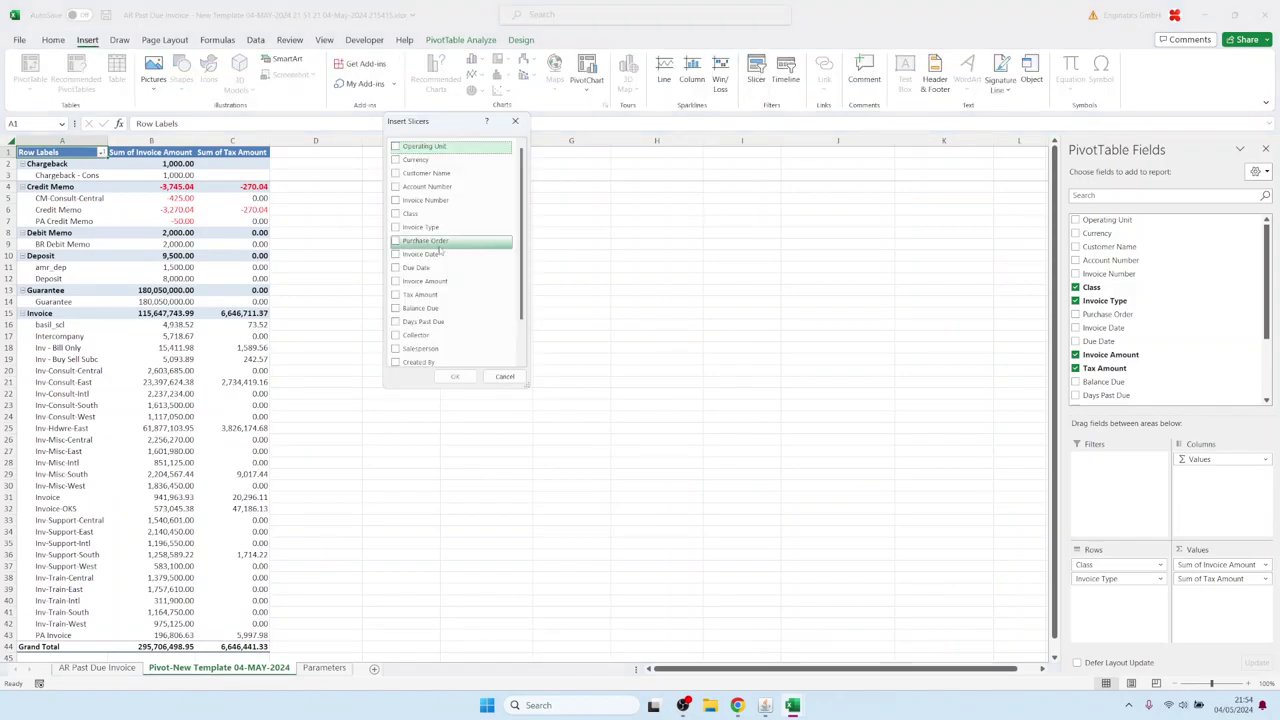
{"action": "left_click", "coordinate": [396, 160]}
{"action": "left_click", "coordinate": [454, 376]}
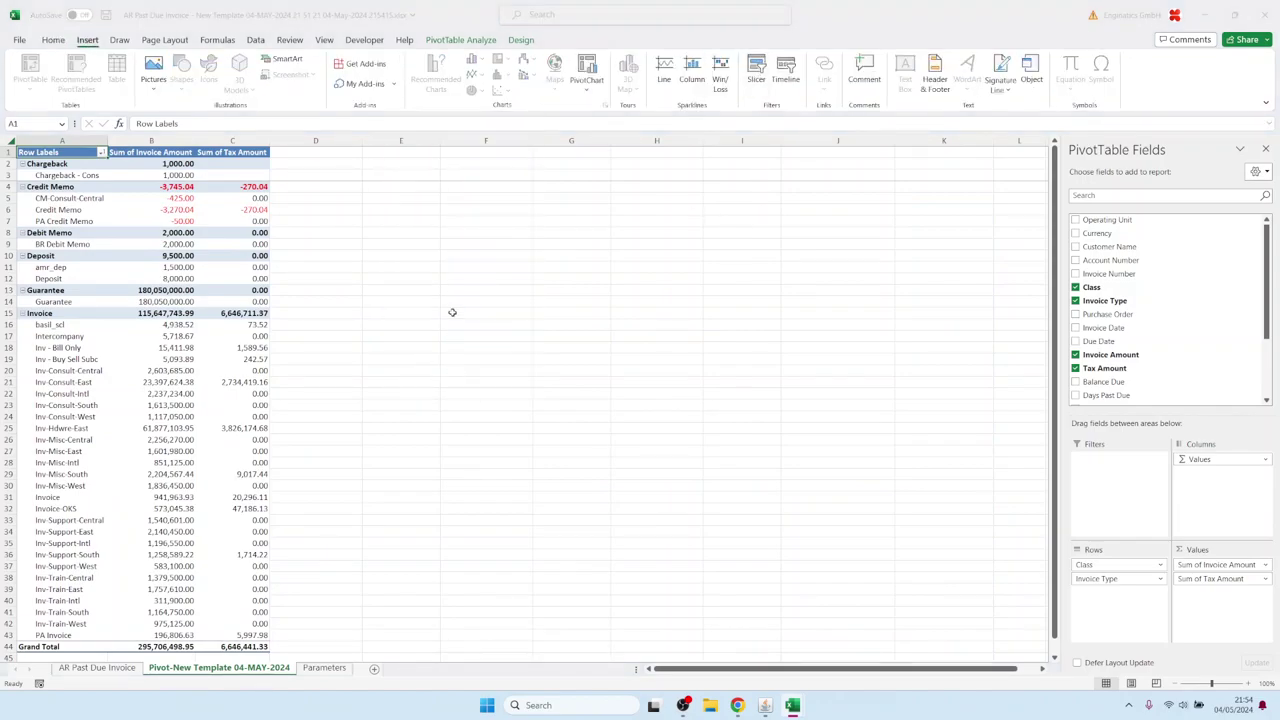
{"action": "left_click_drag", "start_coordinate": [535, 159], "coordinate": [423, 405]}
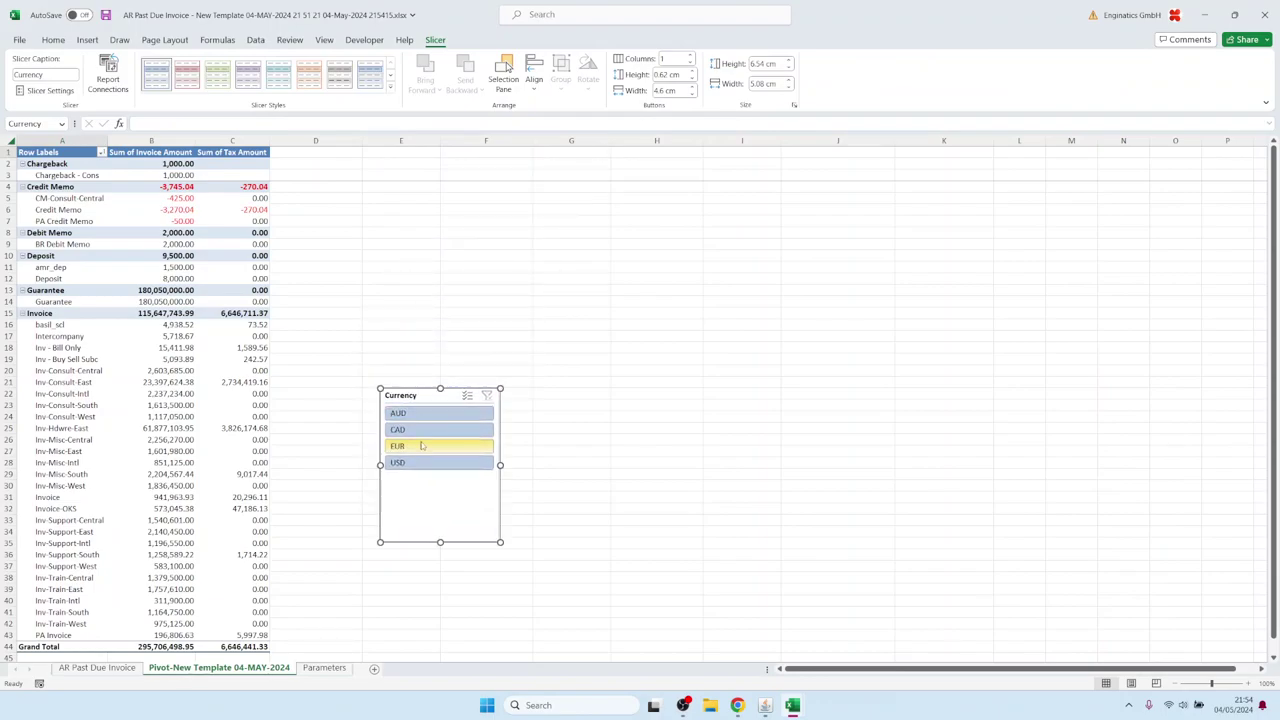
- Try the slicer with different currencies, leaving the pivot table filtered to USD
{"action": "left_click", "coordinate": [420, 462]}
{"action": "left_click", "coordinate": [414, 430]}
{"action": "left_click", "coordinate": [405, 462]}
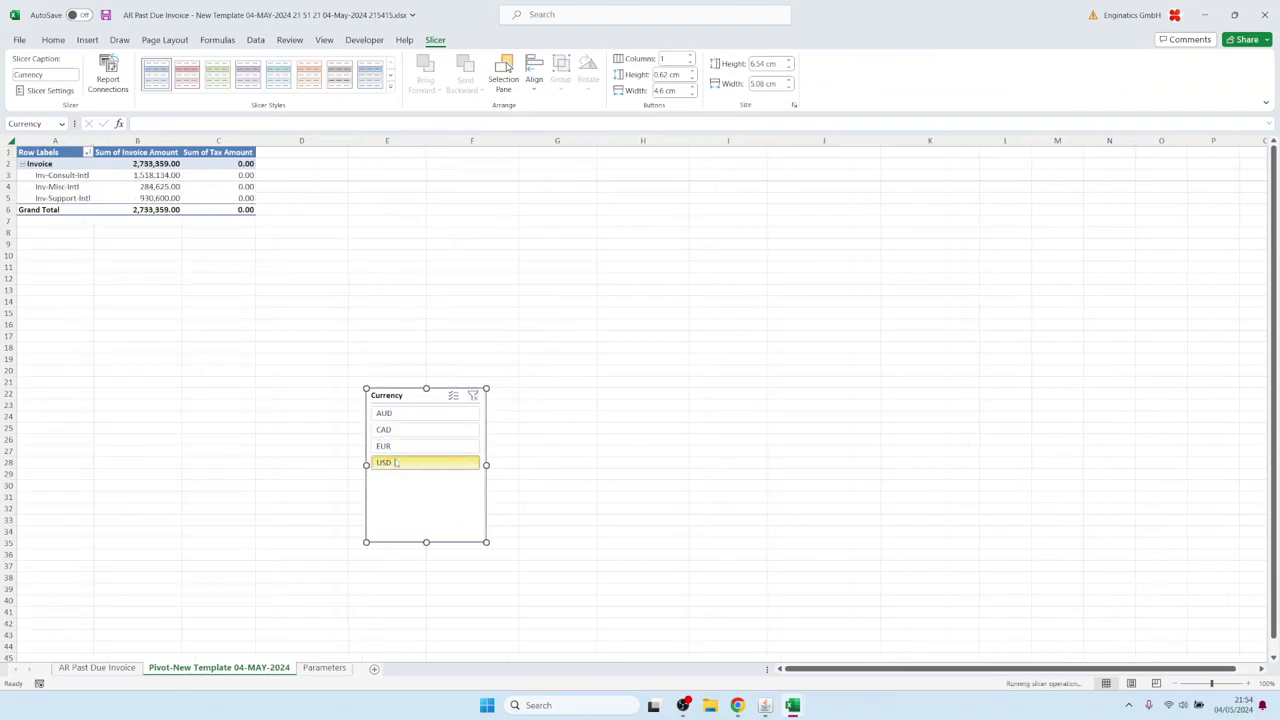
- Insert a pie PivotChart from the pivot table, enlarge it beside the table and move the Currency slicer below it
{"action": "left_click", "coordinate": [52, 165]}
{"action": "left_click", "coordinate": [88, 39]}
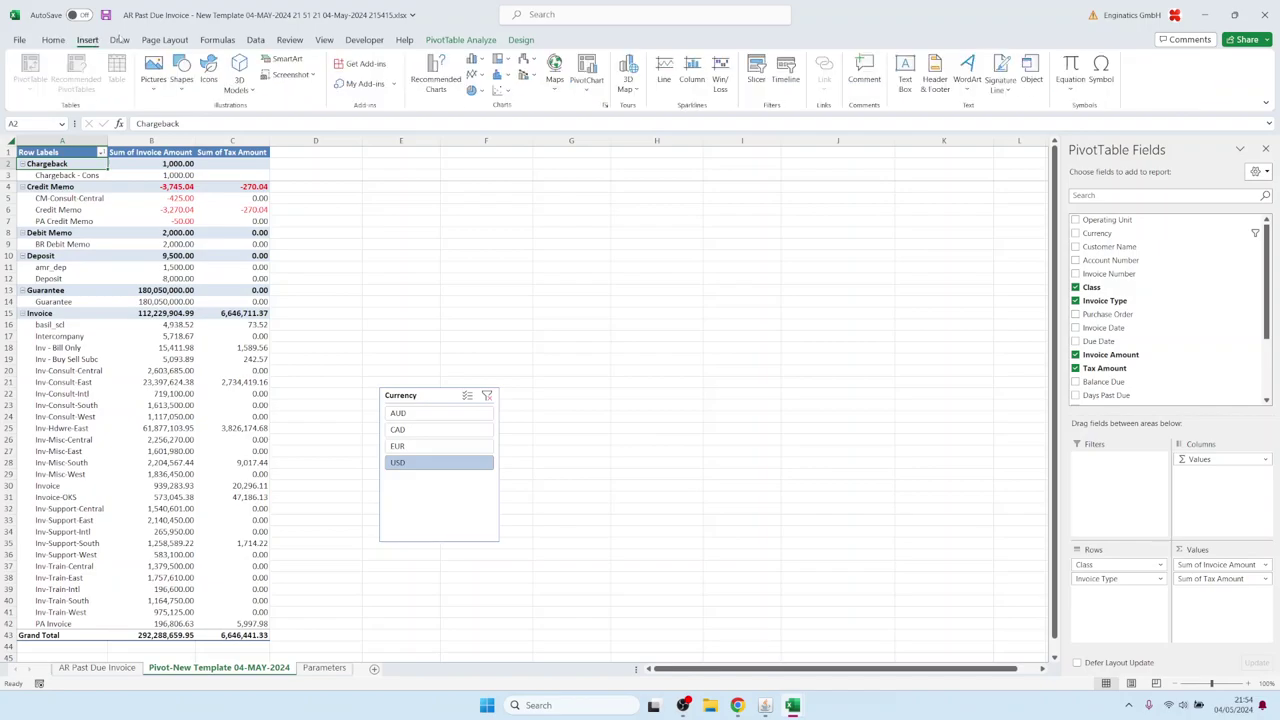
{"action": "left_click", "coordinate": [587, 66]}
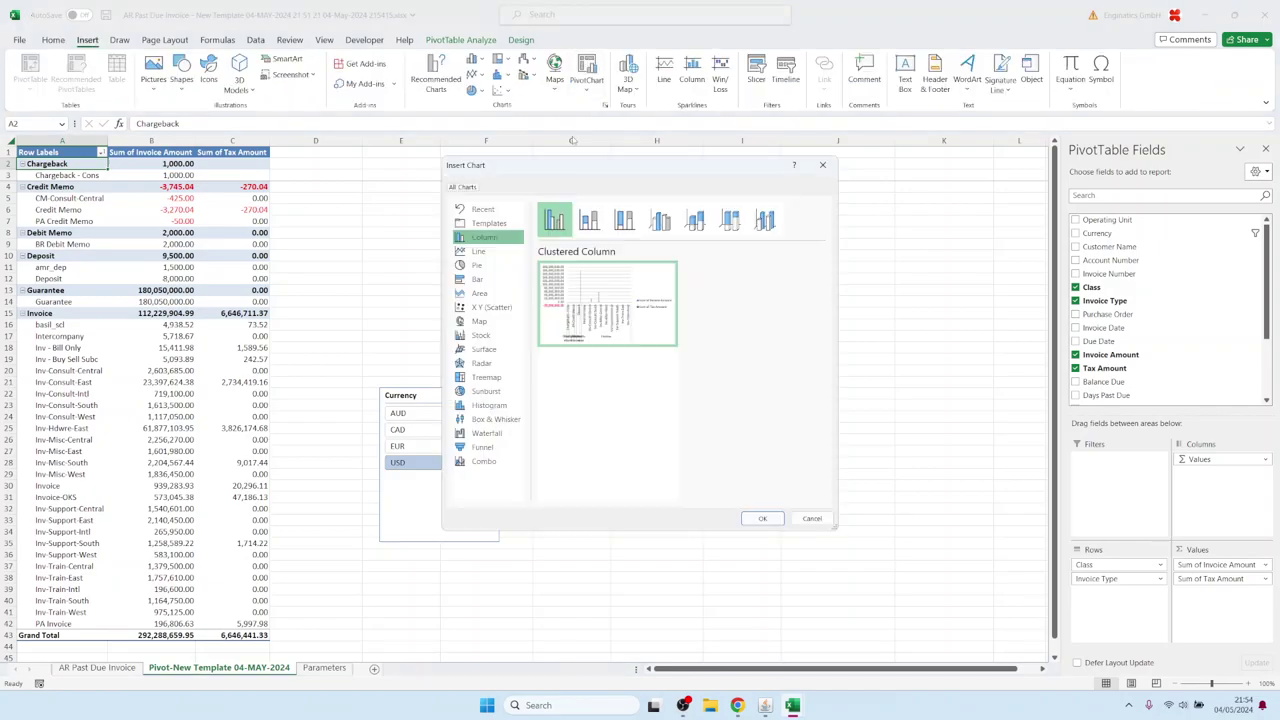
{"action": "left_click", "coordinate": [477, 265]}
{"action": "left_click", "coordinate": [762, 518]}
{"action": "left_click_drag", "start_coordinate": [594, 162], "coordinate": [490, 171]}
{"action": "left_click_drag", "start_coordinate": [581, 337], "coordinate": [604, 386]}
{"action": "left_click_drag", "start_coordinate": [455, 402], "coordinate": [506, 431]}
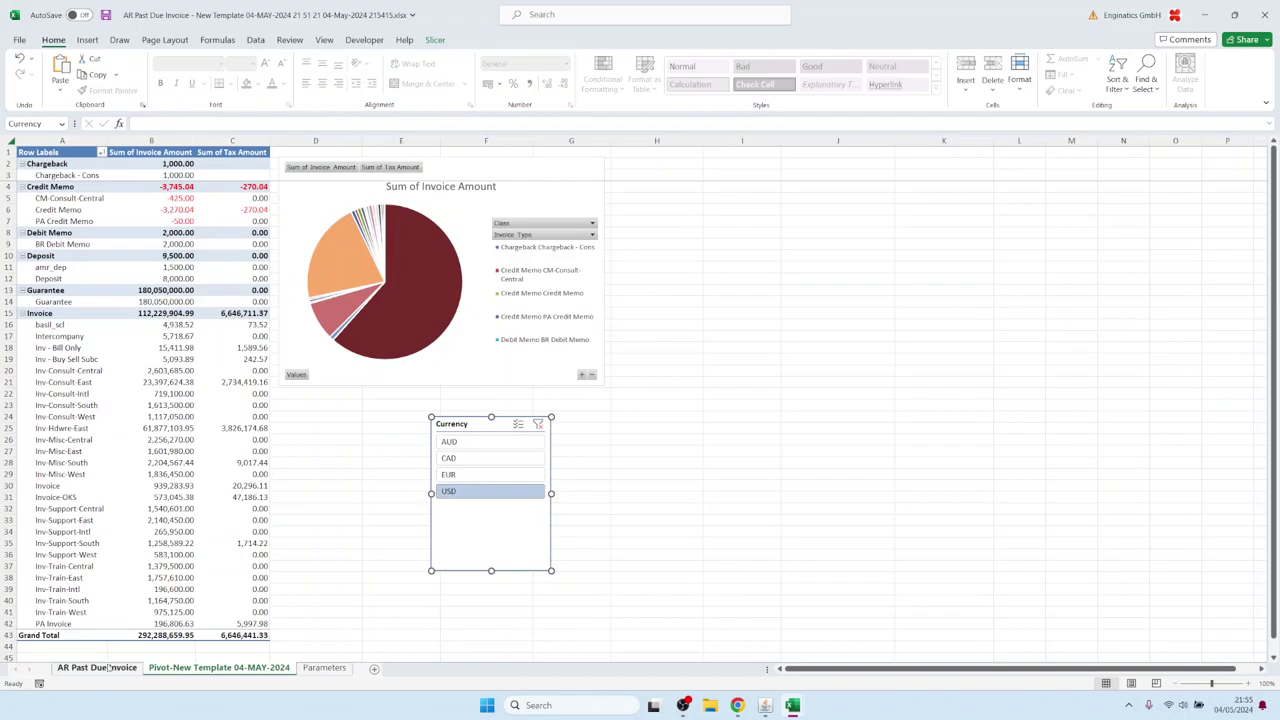
- Create a PivotTable on a new worksheet from the AR Past Due Invoice data, with Customer Name as rows and Balance Due as values
{"action": "left_click", "coordinate": [109, 667]}
{"action": "left_click", "coordinate": [13, 141]}
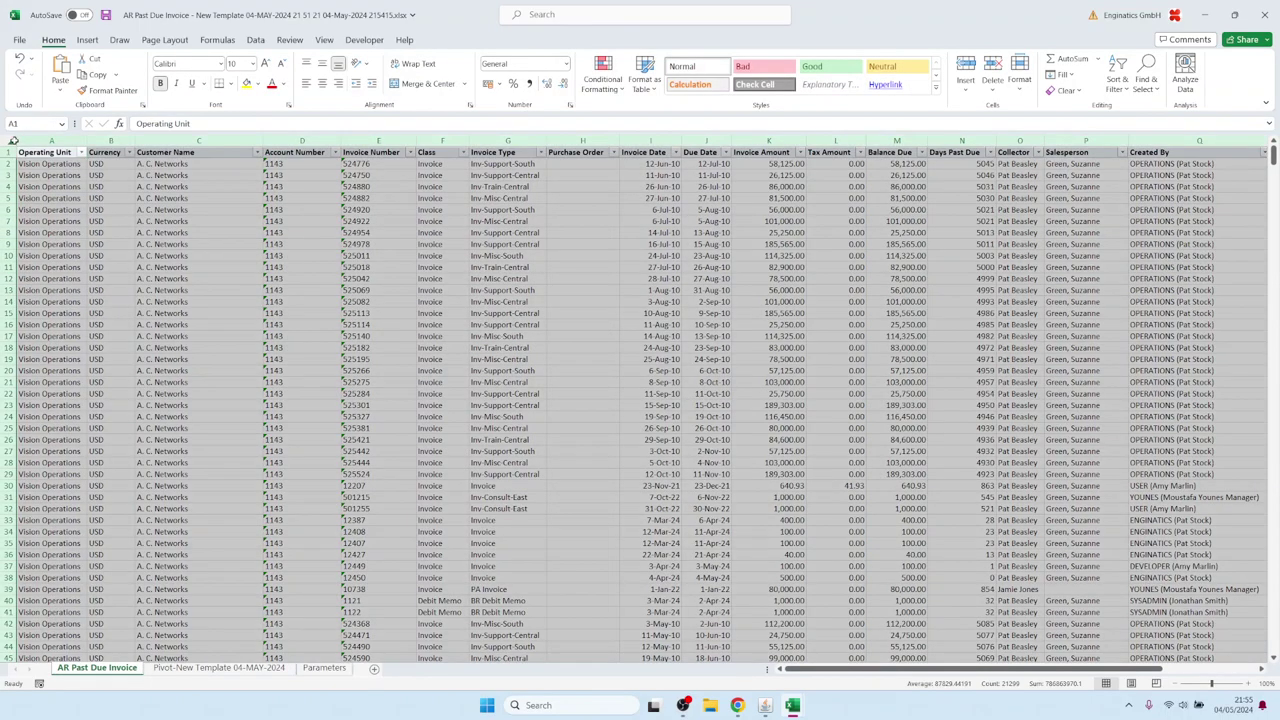
{"action": "left_click", "coordinate": [87, 40]}
{"action": "left_click", "coordinate": [30, 70]}
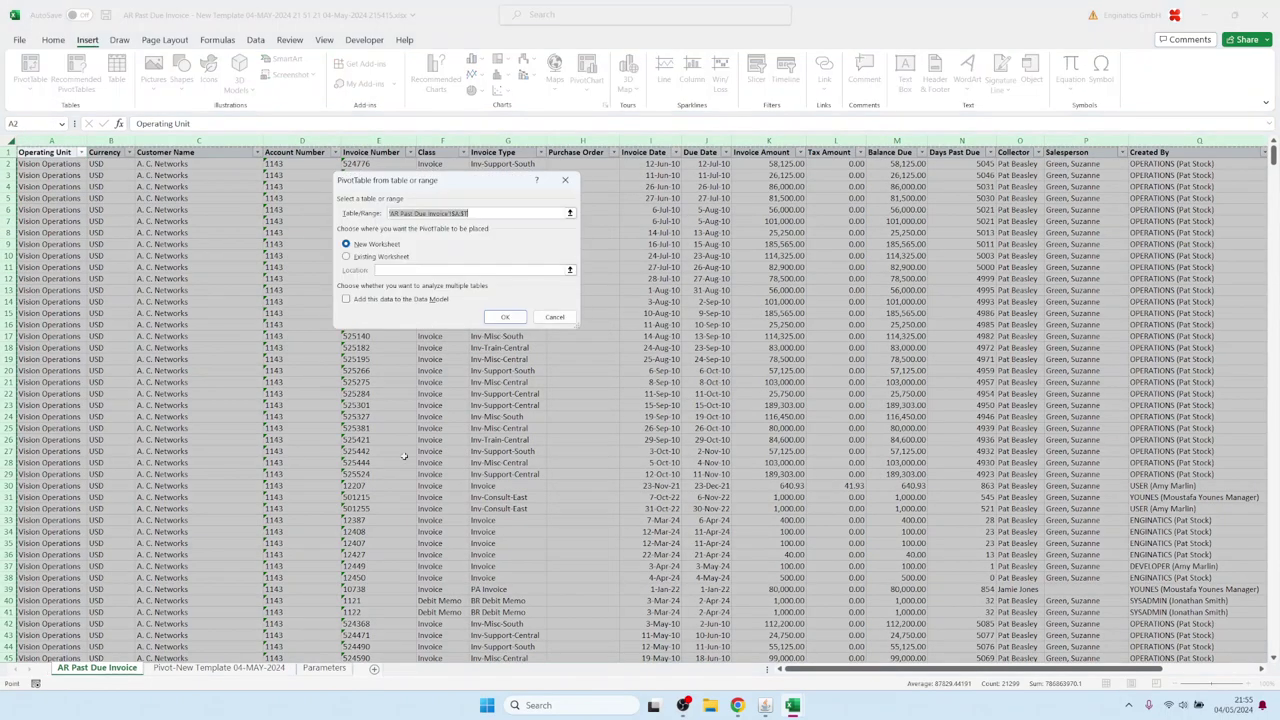
{"action": "left_click", "coordinate": [505, 316]}
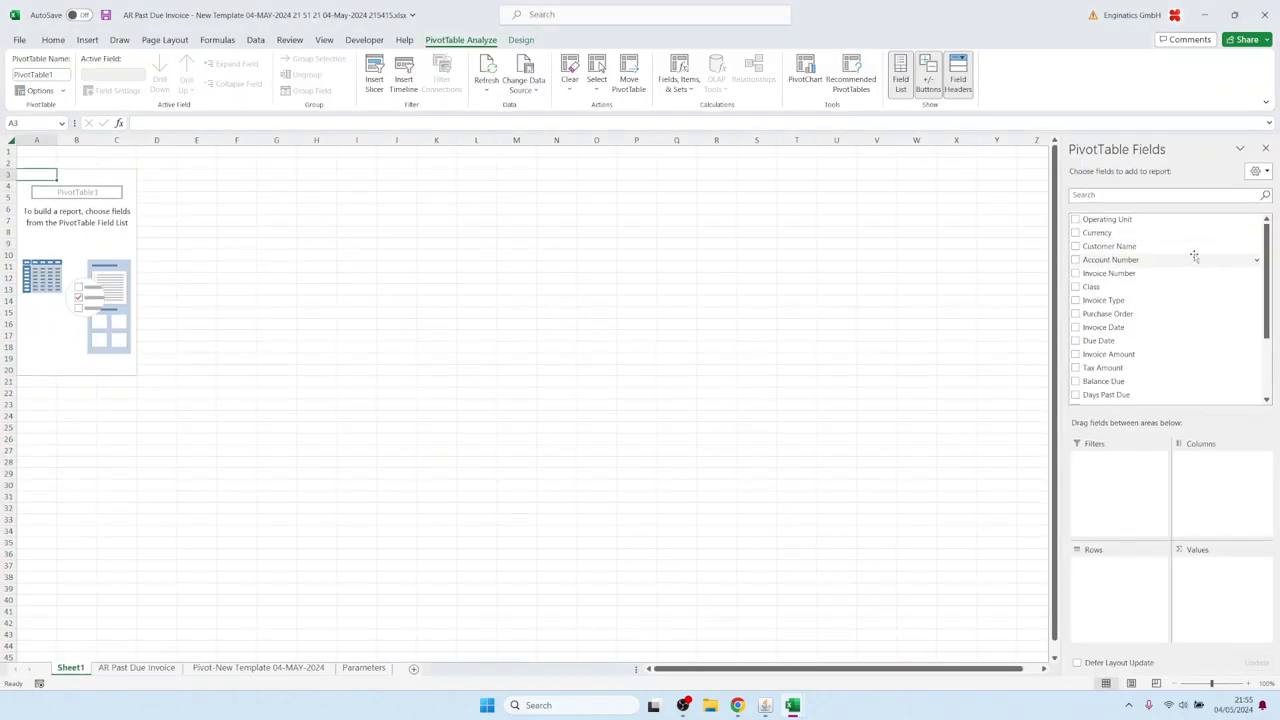
{"action": "left_click_drag", "start_coordinate": [1142, 249], "coordinate": [1134, 594]}
{"action": "left_click_drag", "start_coordinate": [1110, 381], "coordinate": [1198, 590]}
- Insert a clustered bar PivotChart of the balance due by customer
{"action": "left_click", "coordinate": [181, 220]}
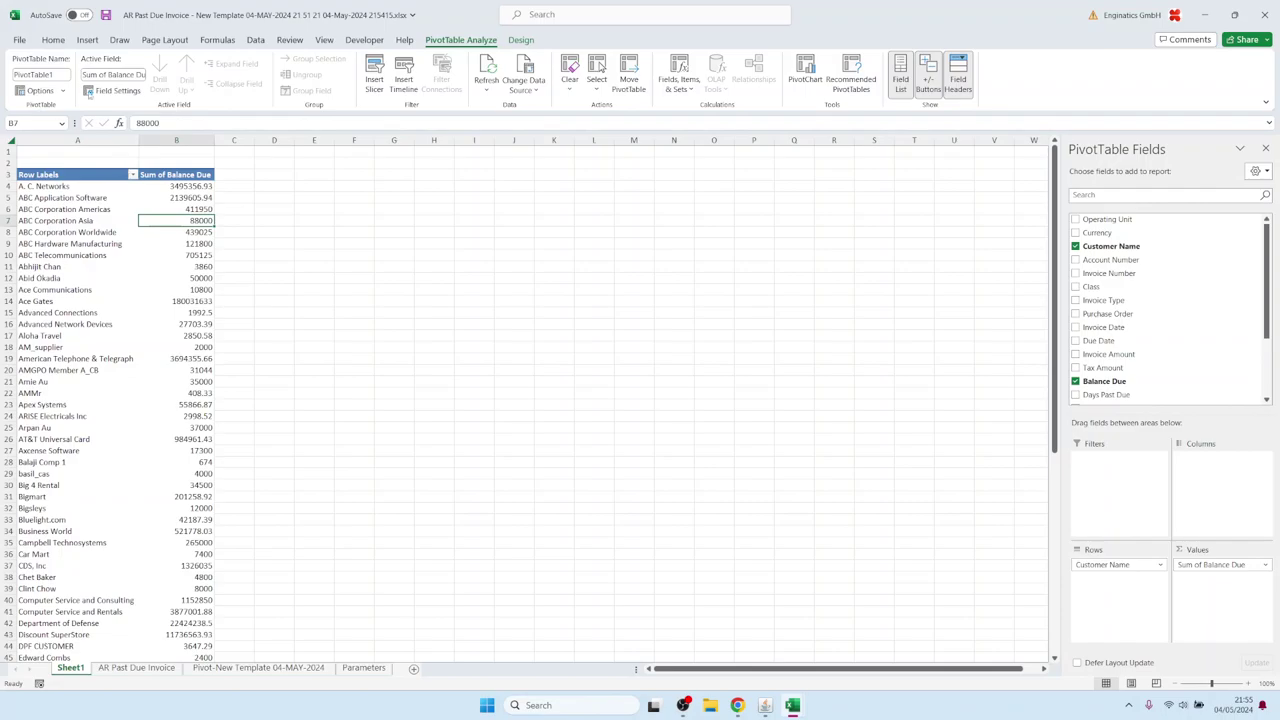
{"action": "left_click", "coordinate": [87, 40]}
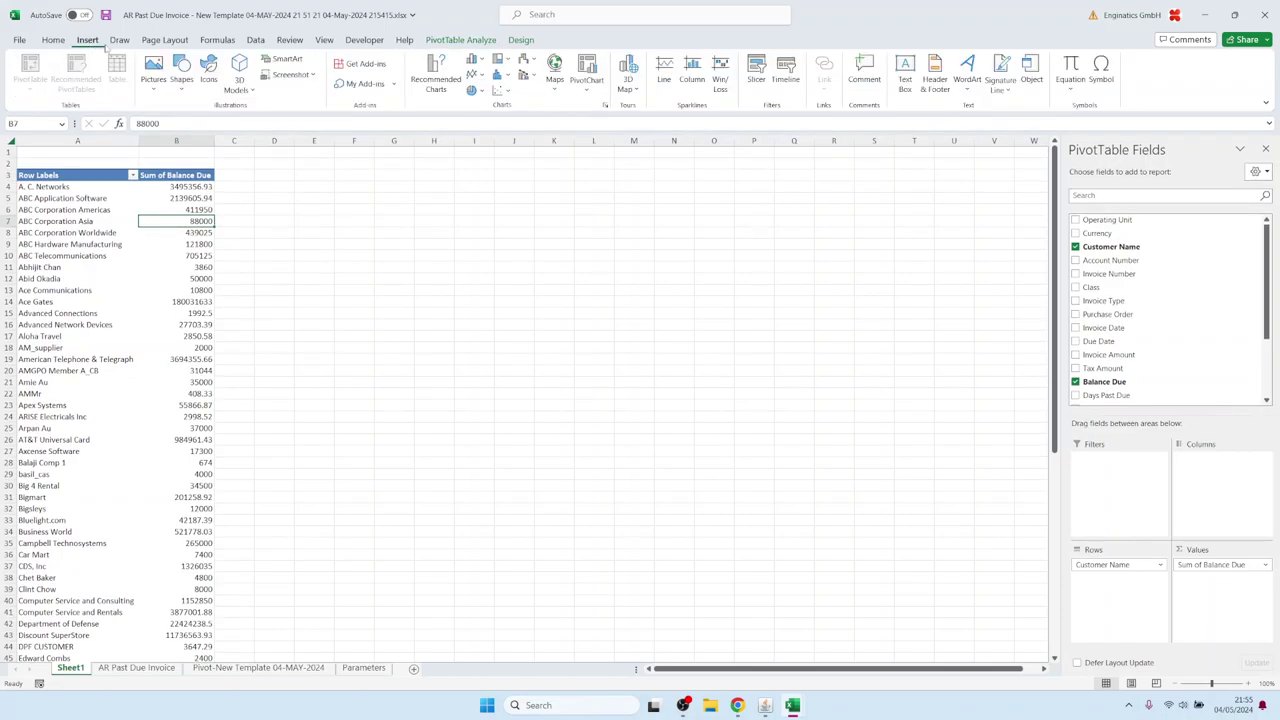
{"action": "left_click", "coordinate": [587, 70]}
{"action": "left_click", "coordinate": [504, 279]}
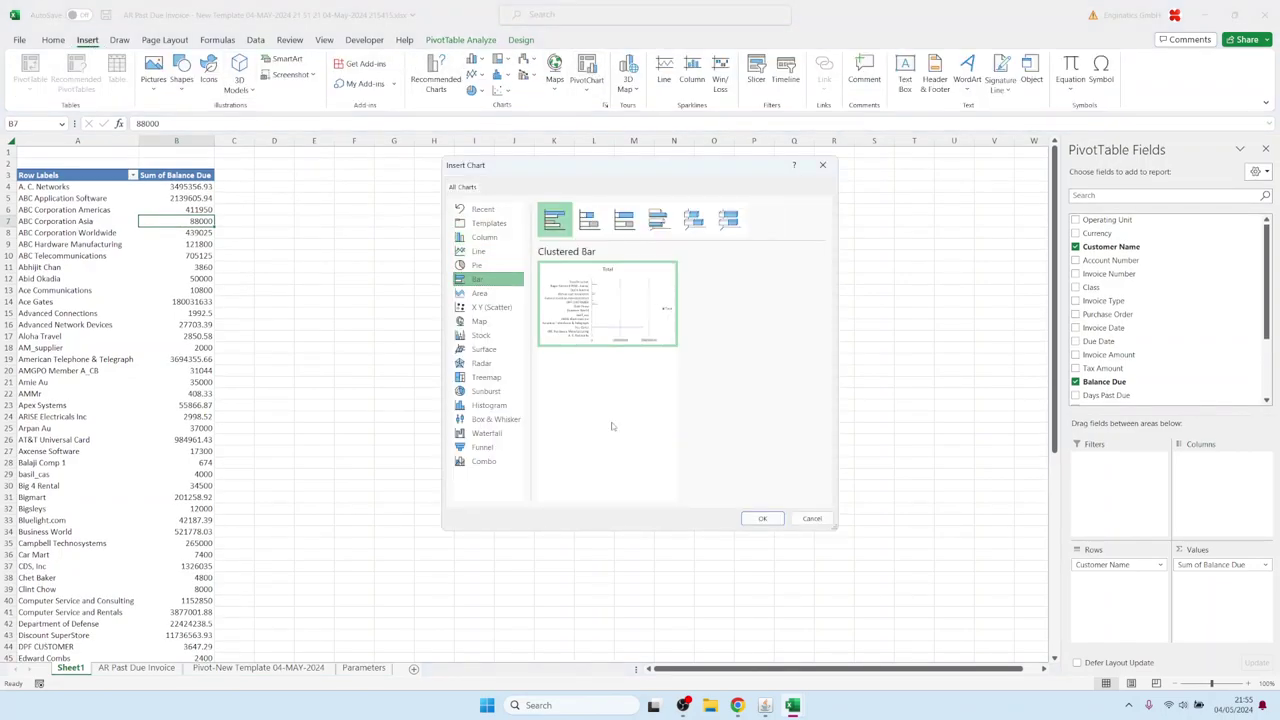
{"action": "left_click", "coordinate": [760, 518]}
- Sort the customers by Sum of Balance Due from smallest to largest
{"action": "right_click", "coordinate": [192, 246]}
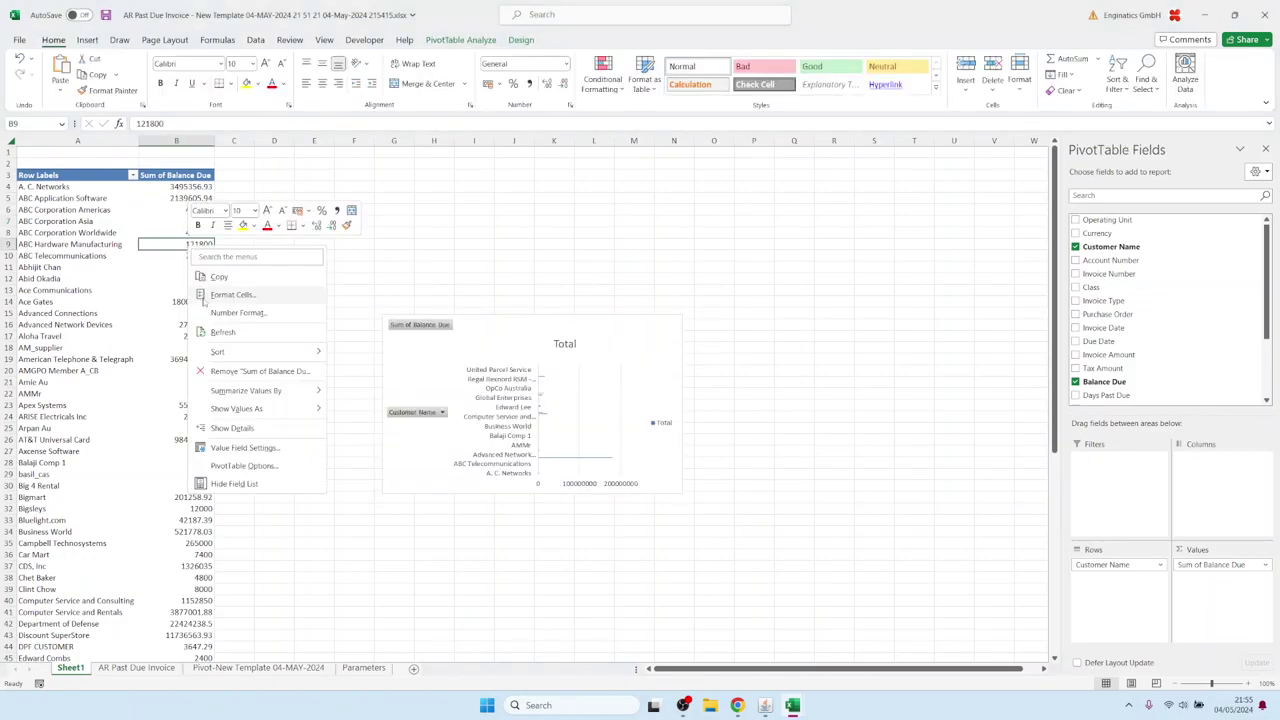
{"action": "mouse_move", "coordinate": [228, 351]}
{"action": "left_click", "coordinate": [377, 353]}
- Move the bar chart to the Pivot-New Template 04-MAY-2024 sheet, position it beside the pie chart and enlarge it to show more customers
{"action": "left_click", "coordinate": [477, 325]}
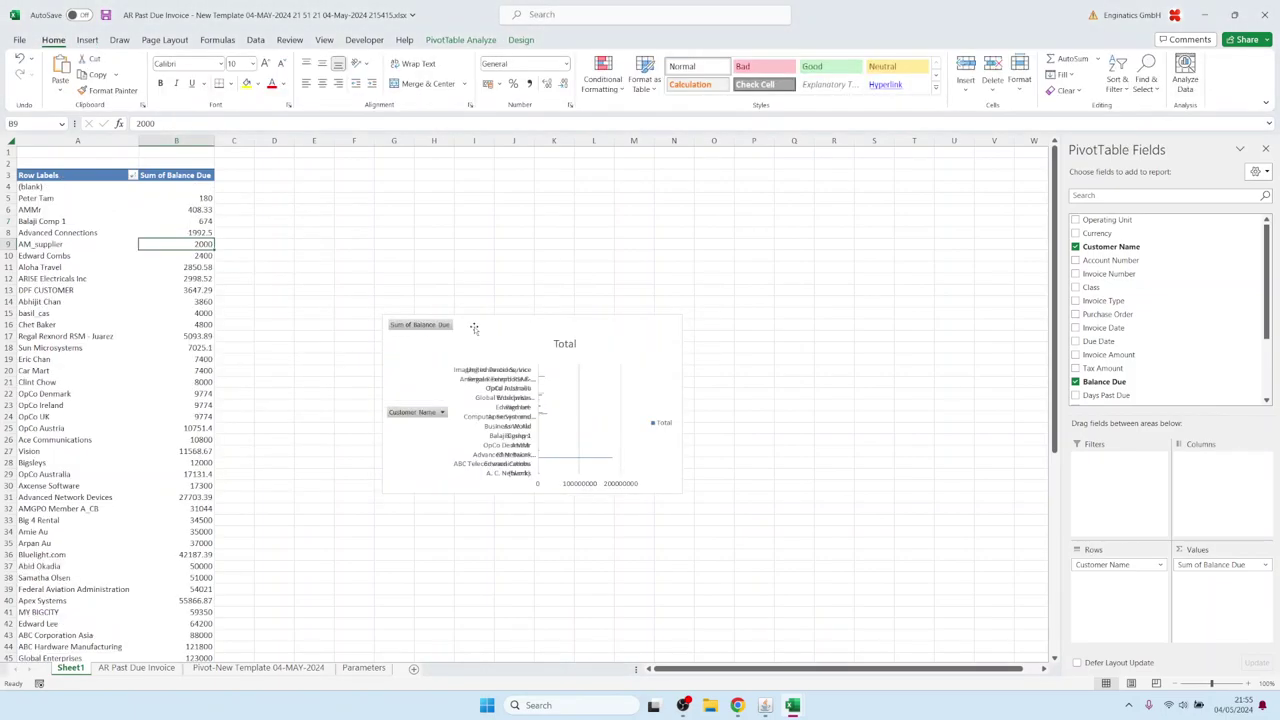
{"action": "key", "text": "Delete"}
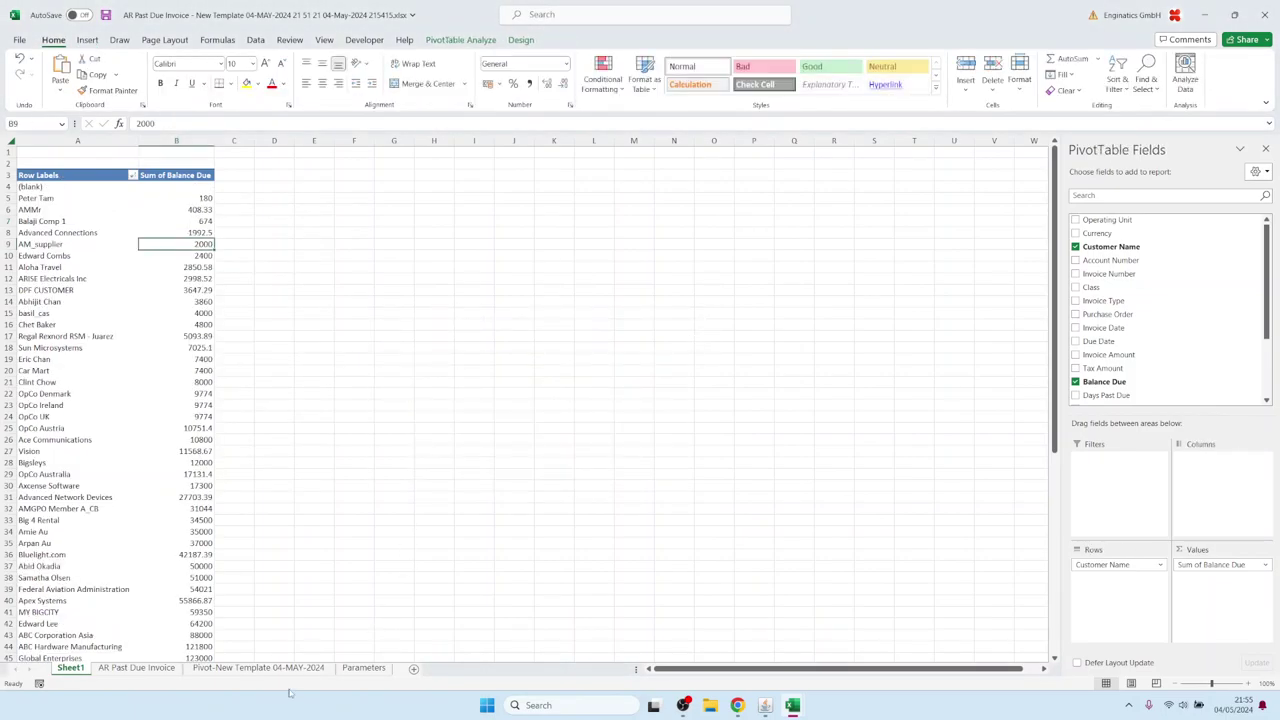
{"action": "left_click", "coordinate": [258, 667]}
{"action": "left_click", "coordinate": [655, 243]}
{"action": "key", "text": "ctrl+v"}
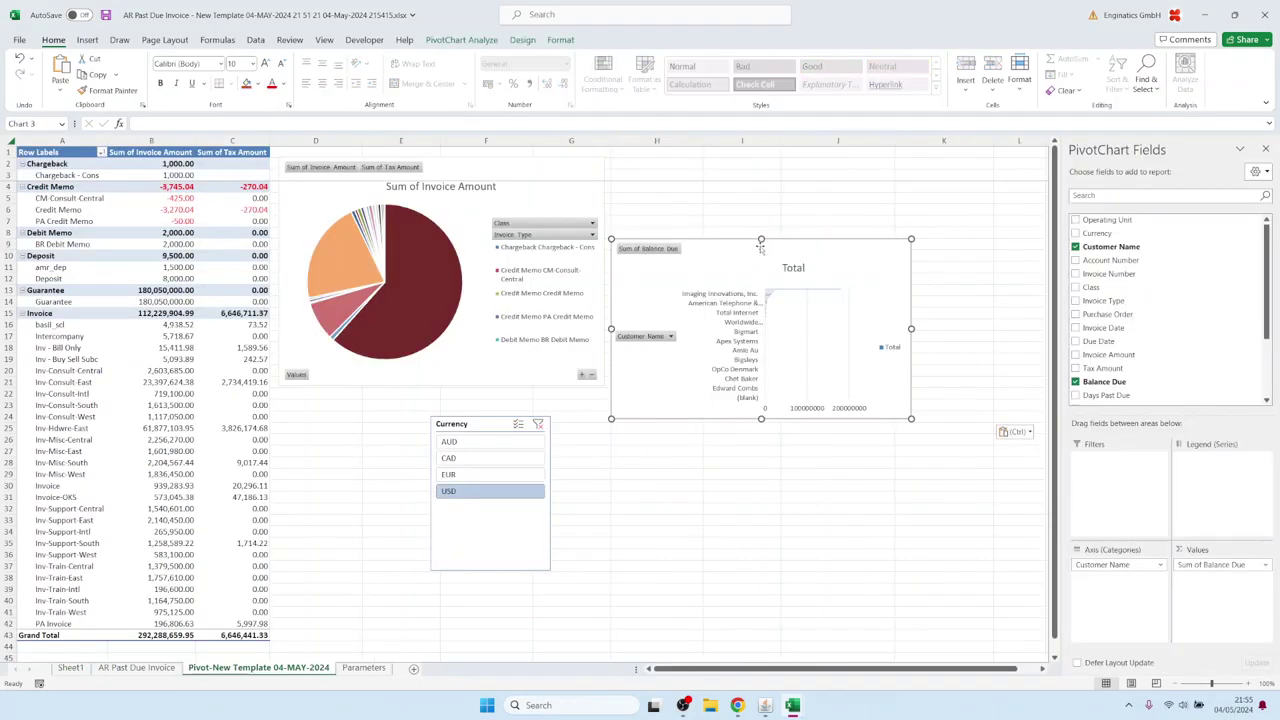
{"action": "left_click_drag", "start_coordinate": [760, 247], "coordinate": [757, 165]}
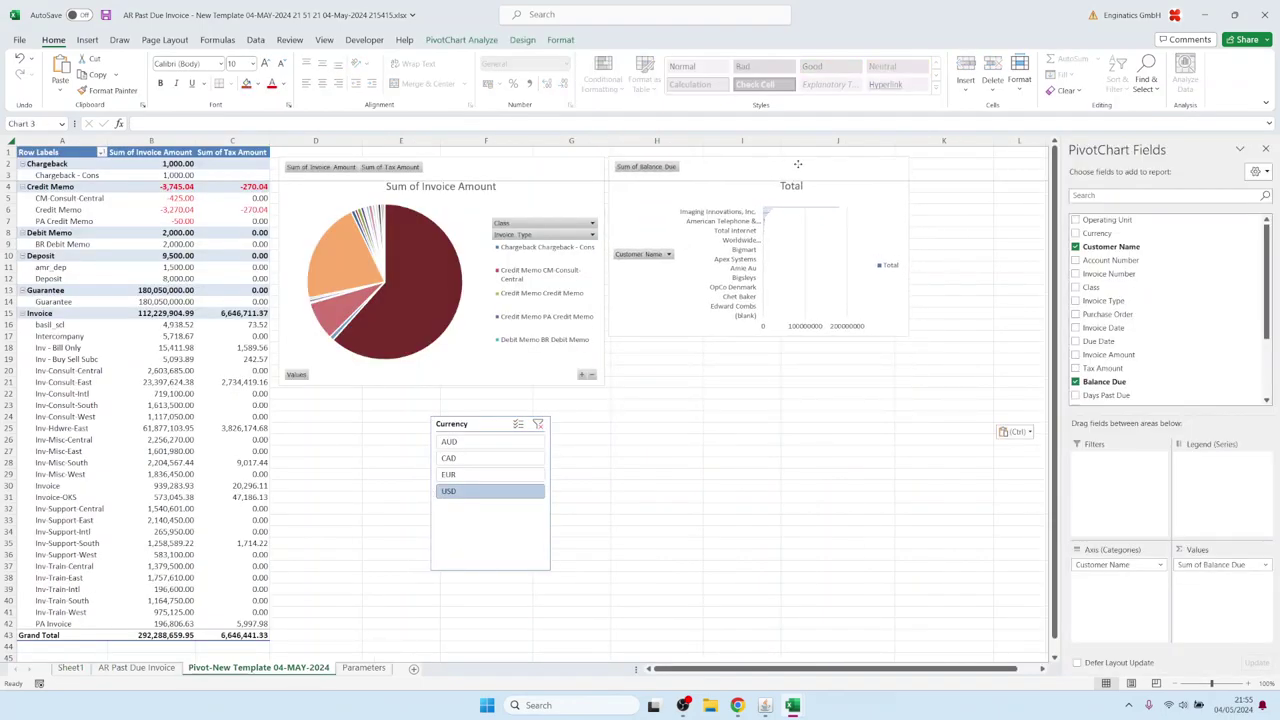
{"action": "left_click_drag", "start_coordinate": [908, 337], "coordinate": [994, 643]}
- Apply a dark chart style to the bar chart and a softly shaded style with a grey background to the pie chart
{"action": "left_click", "coordinate": [523, 40]}
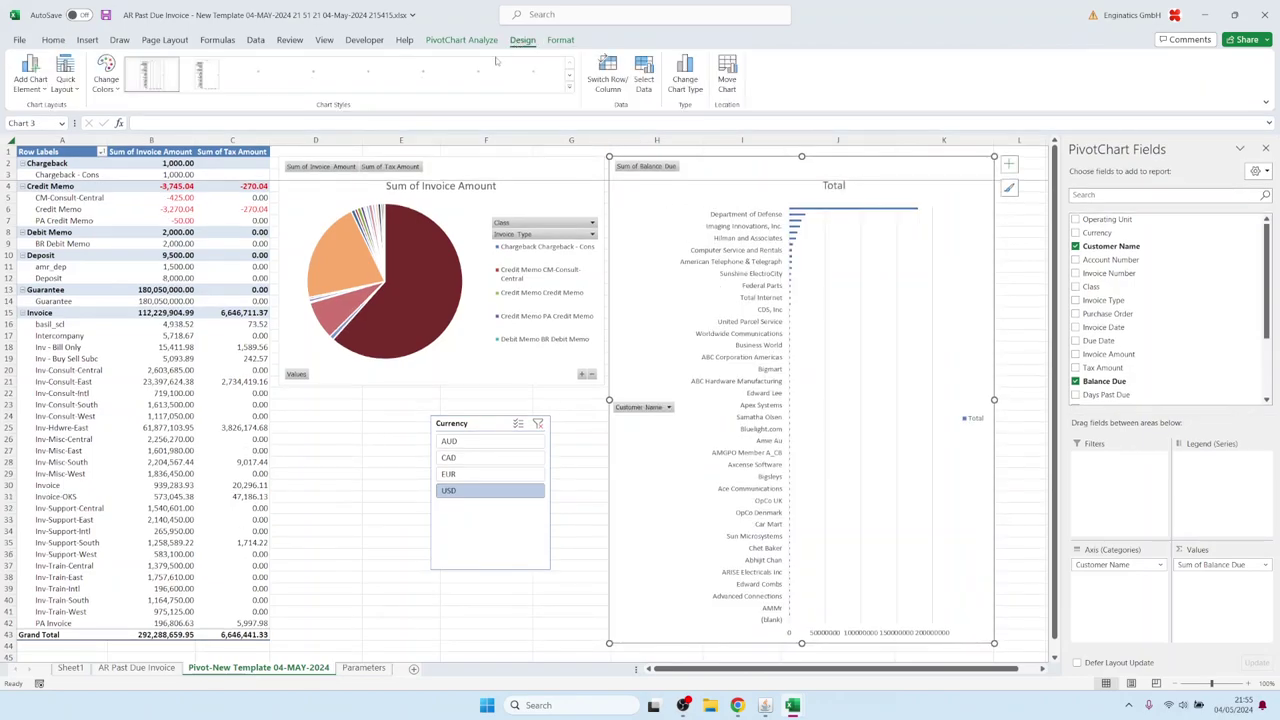
{"action": "left_click", "coordinate": [482, 75]}
{"action": "left_click", "coordinate": [445, 372]}
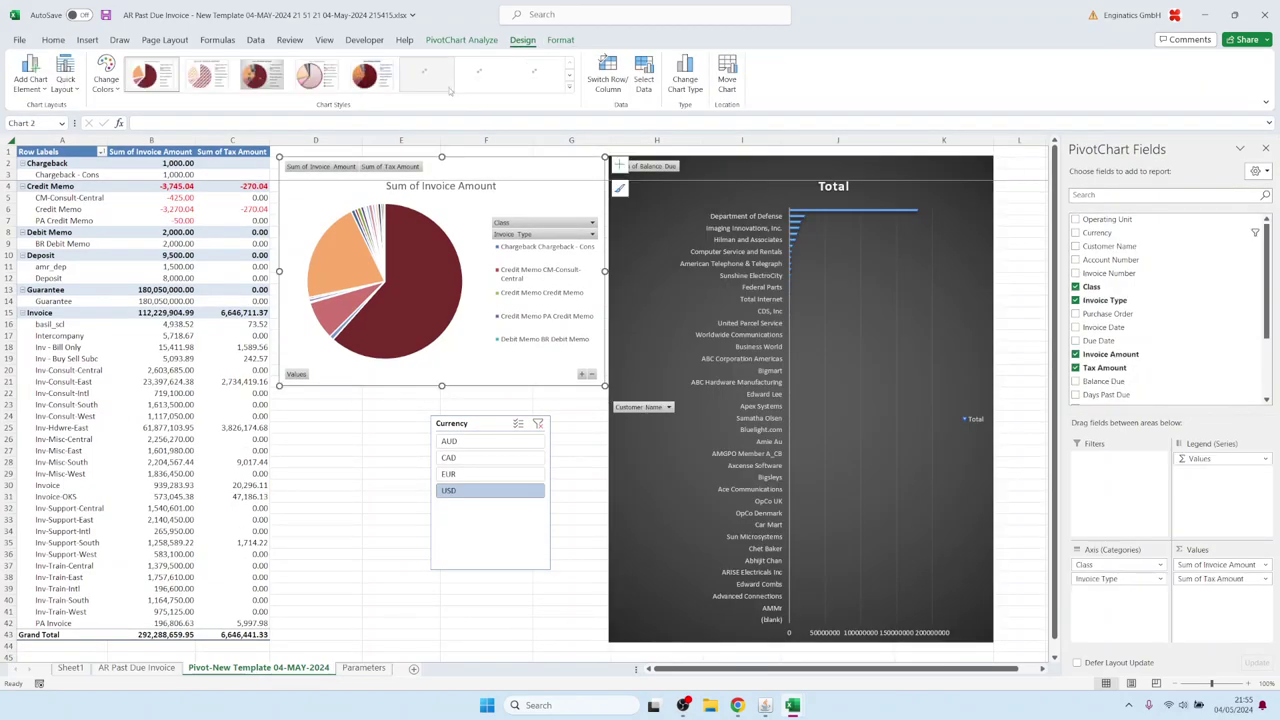
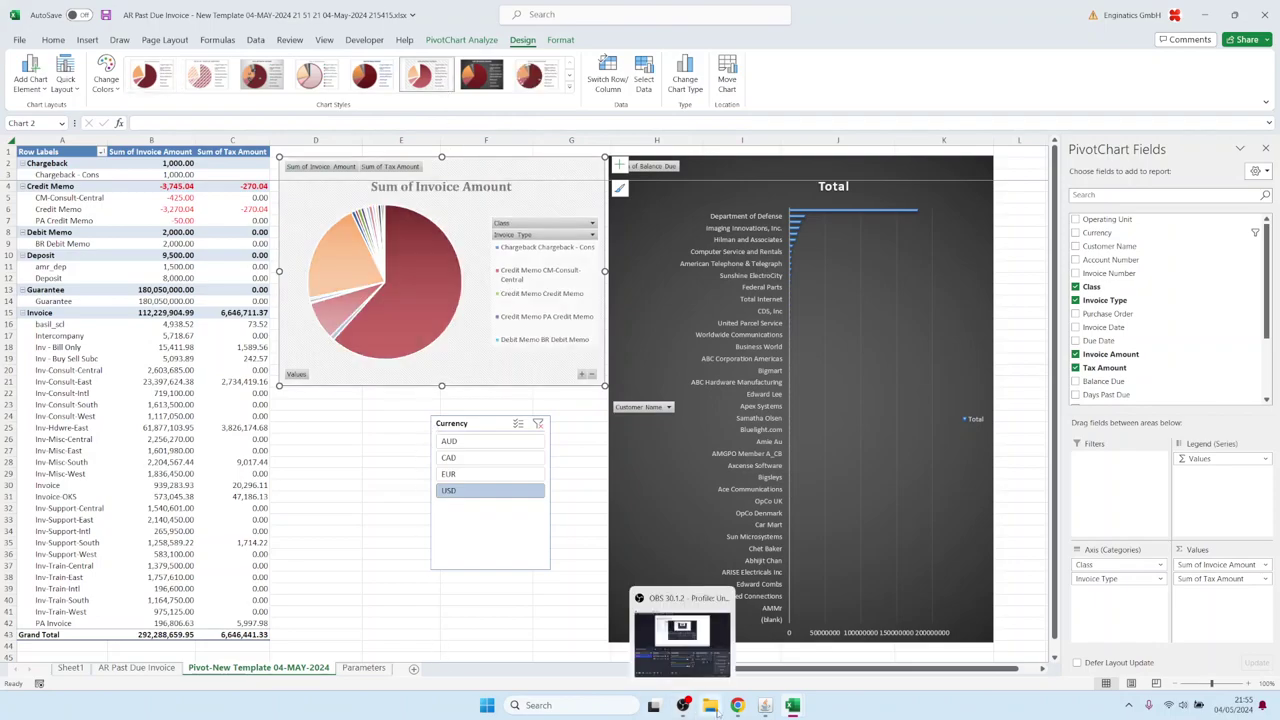
- Copy the Enginatics logo from the Blitz Report home page in Chrome, paste it into the Excel pivot sheet and move it over the bar chart
{"action": "left_click", "coordinate": [737, 705]}
{"action": "right_click", "coordinate": [123, 78]}
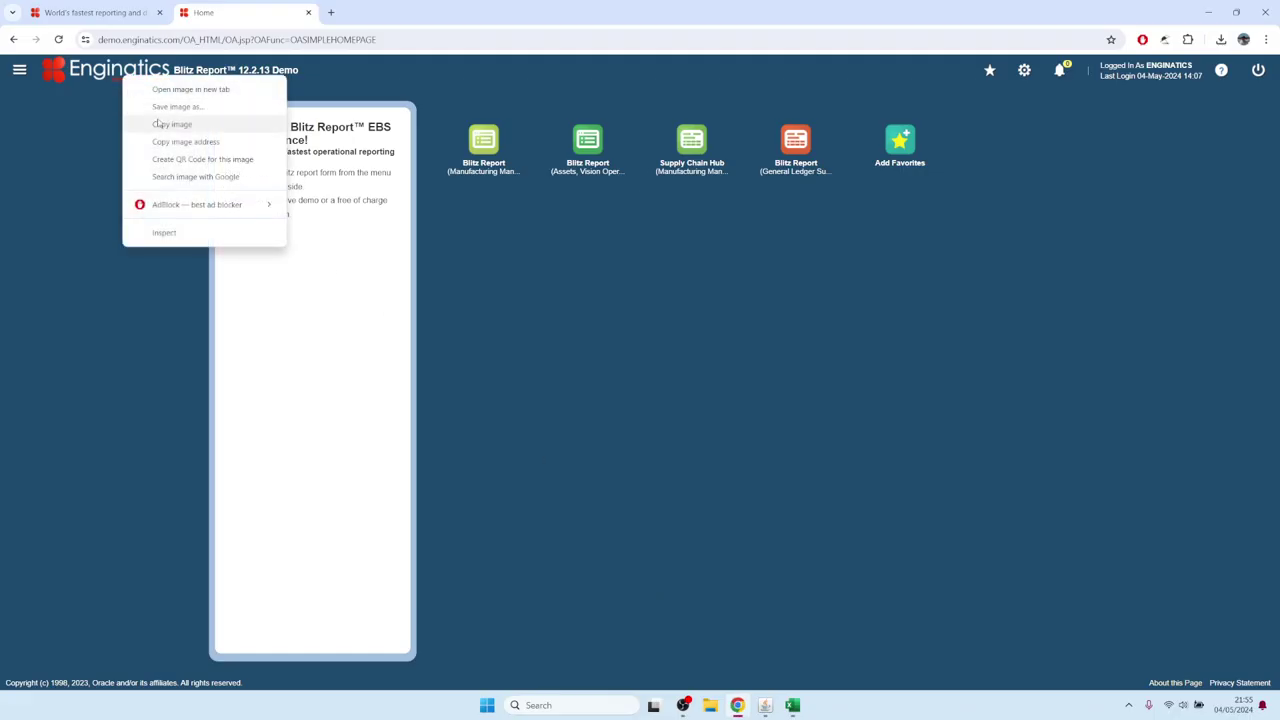
{"action": "key", "text": "Escape"}
{"action": "mouse_move", "coordinate": [792, 705]}
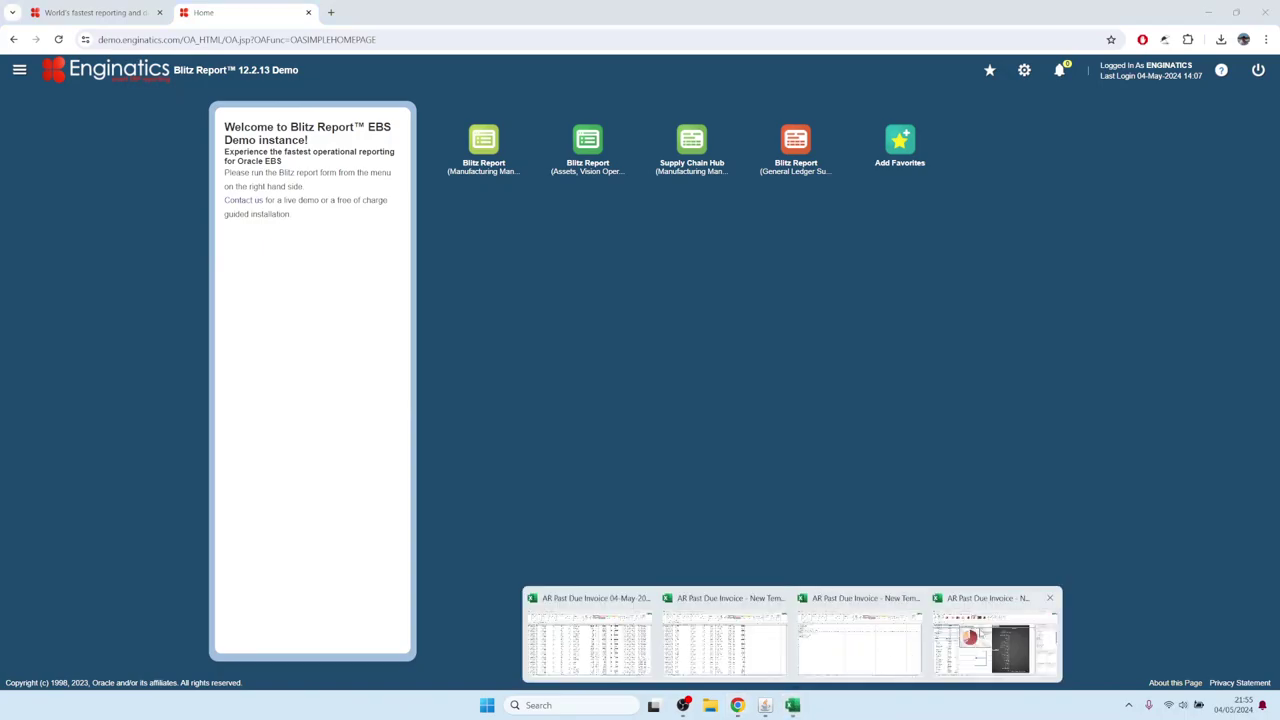
{"action": "left_click", "coordinate": [995, 640]}
{"action": "left_click", "coordinate": [362, 463]}
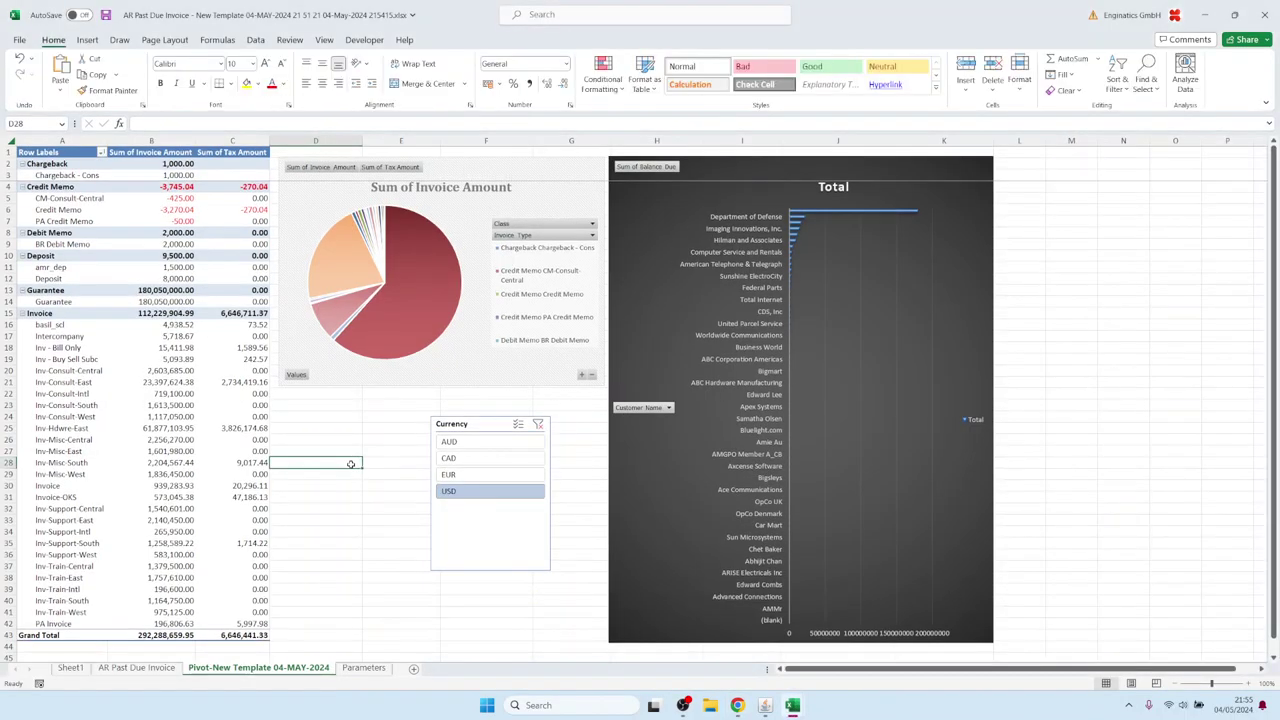
{"action": "key", "text": "ctrl+v"}
{"action": "left_click_drag", "start_coordinate": [333, 475], "coordinate": [672, 187]}
- Apply a Green-Yellow-Red colour scale to the Invoice Amount column of the AR Past Due Invoice sheet
{"action": "left_click", "coordinate": [136, 667]}
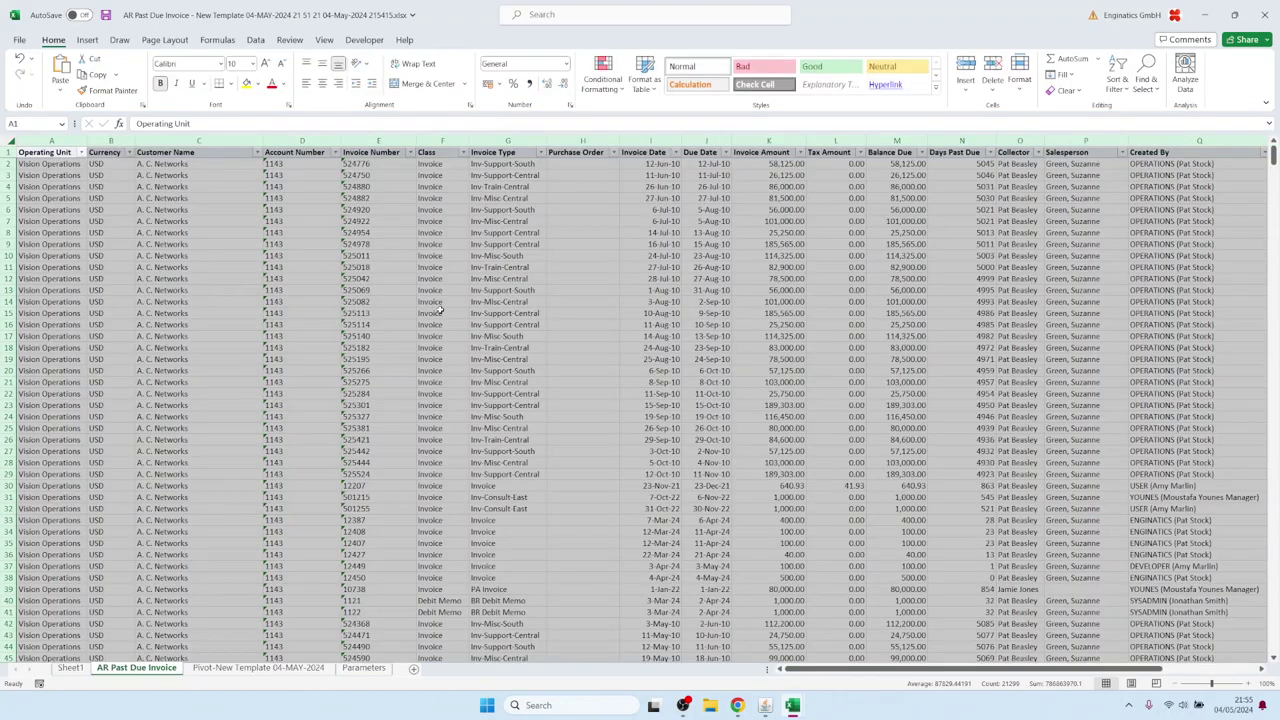
{"action": "left_click", "coordinate": [766, 141]}
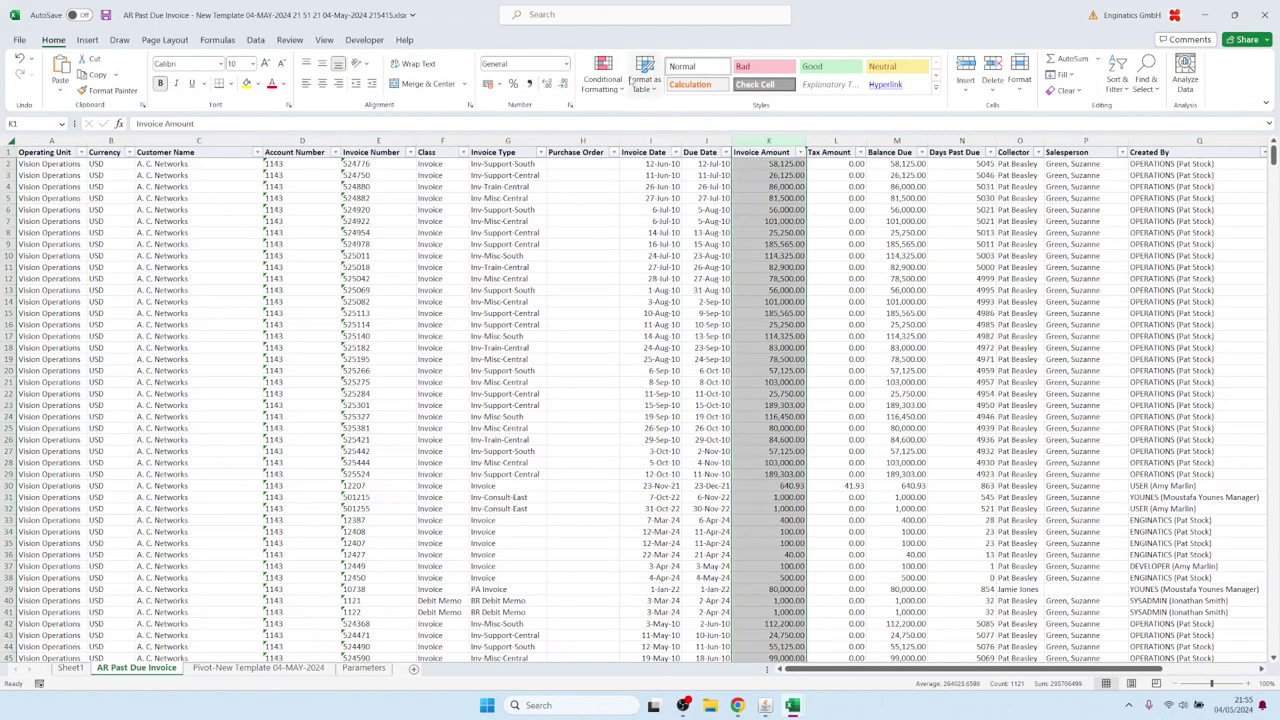
{"action": "left_click", "coordinate": [603, 75]}
{"action": "mouse_move", "coordinate": [624, 210]}
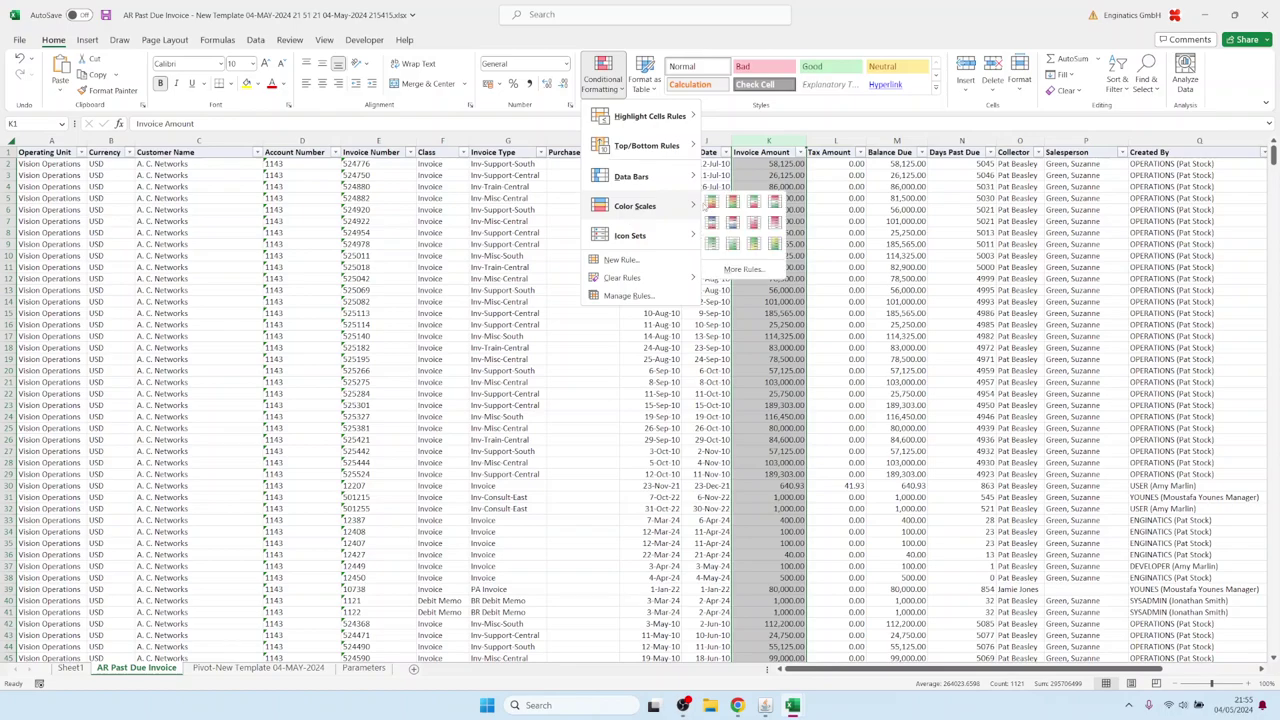
{"action": "left_click", "coordinate": [709, 208]}
- Apply a Red-Yellow-Green colour scale to the Balance Due column
{"action": "left_click", "coordinate": [880, 141]}
{"action": "left_click", "coordinate": [603, 75]}
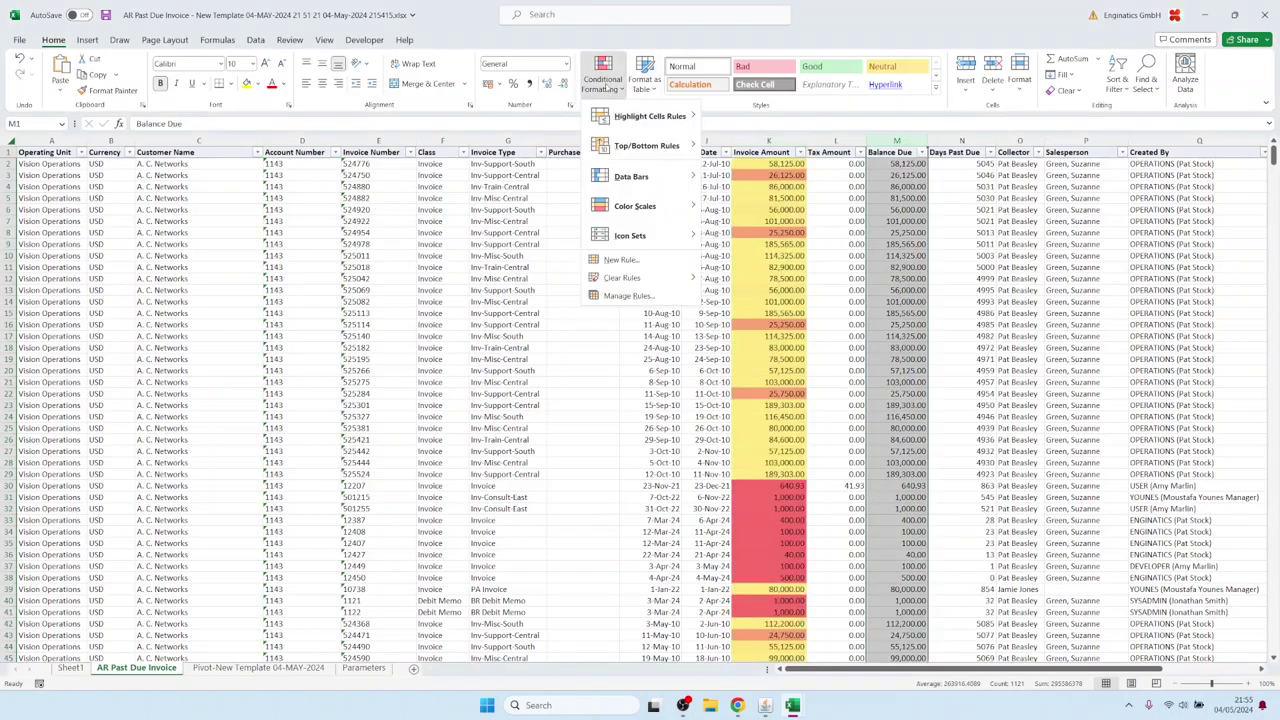
{"action": "mouse_move", "coordinate": [640, 206]}
{"action": "left_click", "coordinate": [711, 204]}
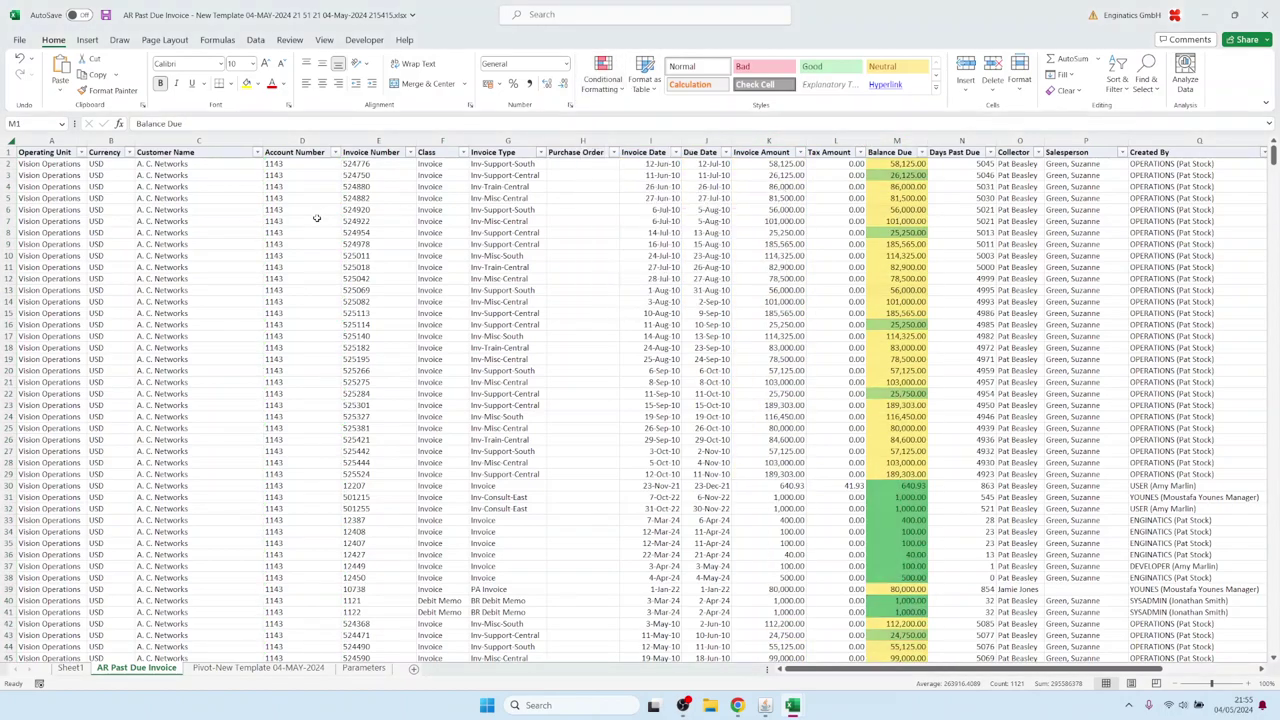
- Set the font of the whole Invoice Number column to Algerian
{"action": "left_click", "coordinate": [300, 221]}
{"action": "left_click", "coordinate": [380, 141]}
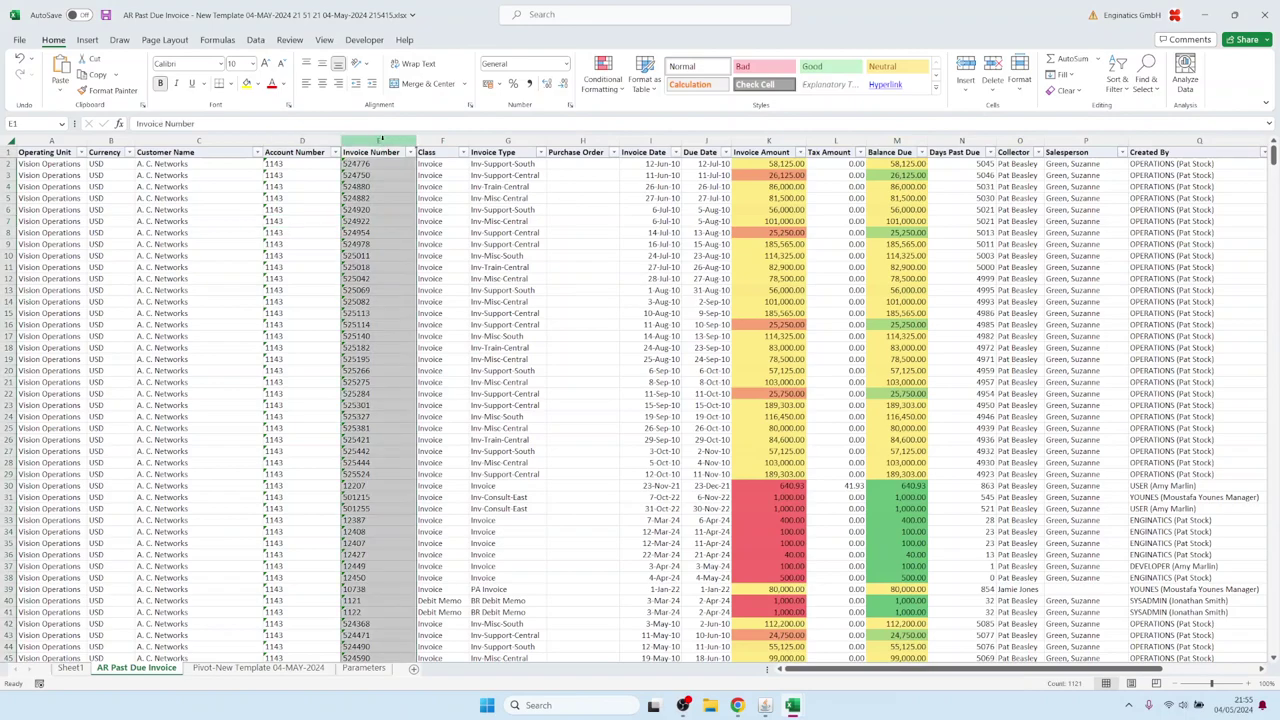
{"action": "left_click", "coordinate": [220, 63]}
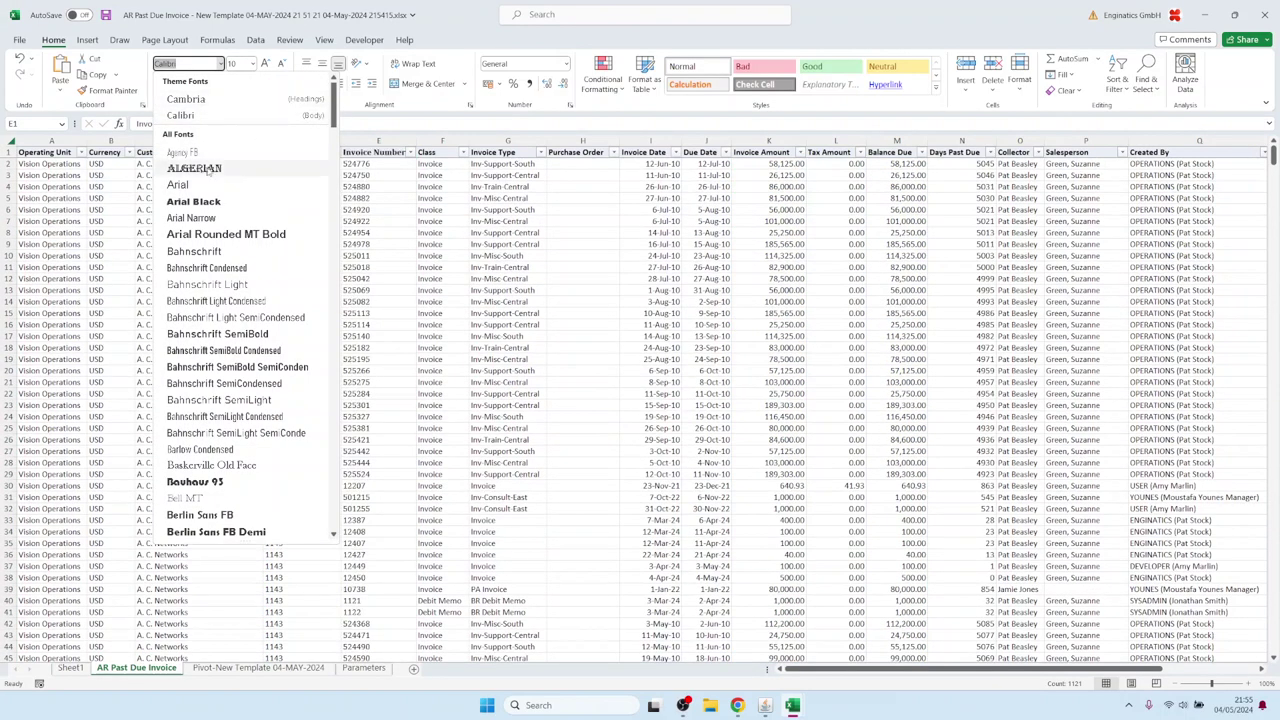
{"action": "left_click", "coordinate": [194, 168]}
{"action": "left_click", "coordinate": [55, 150]}
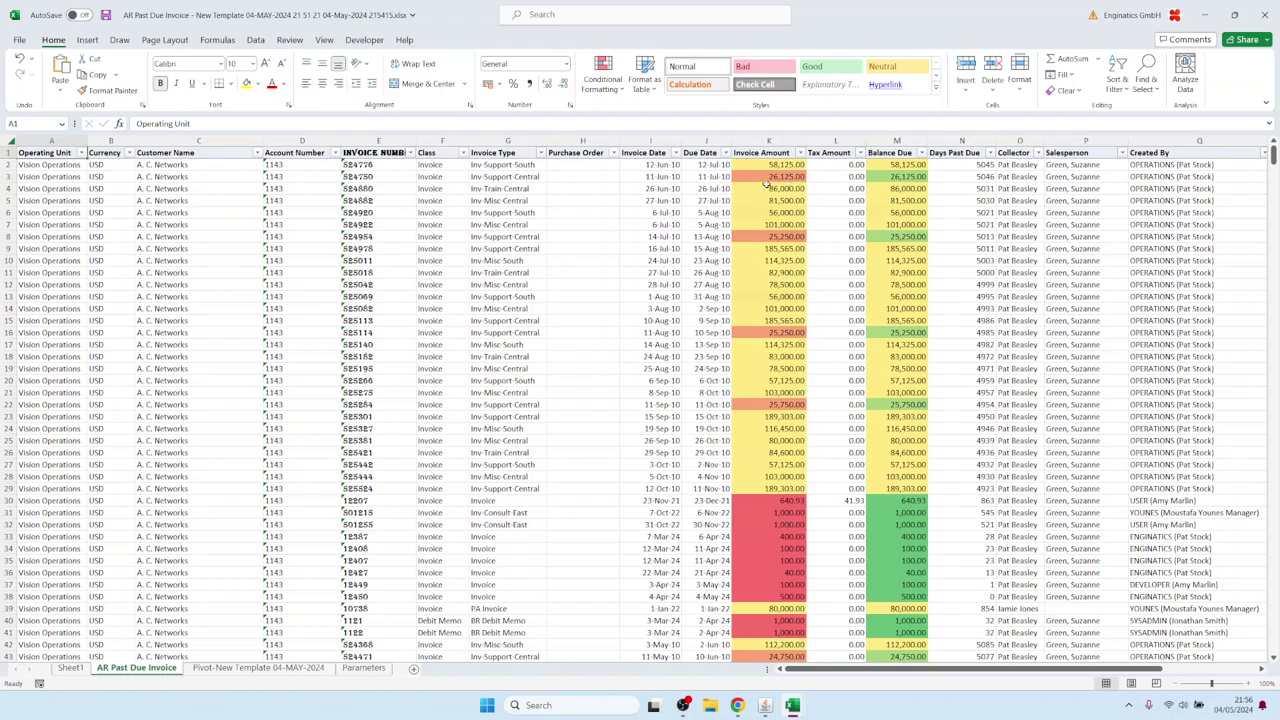
{"action": "left_click_drag", "start_coordinate": [768, 176], "coordinate": [779, 340]}
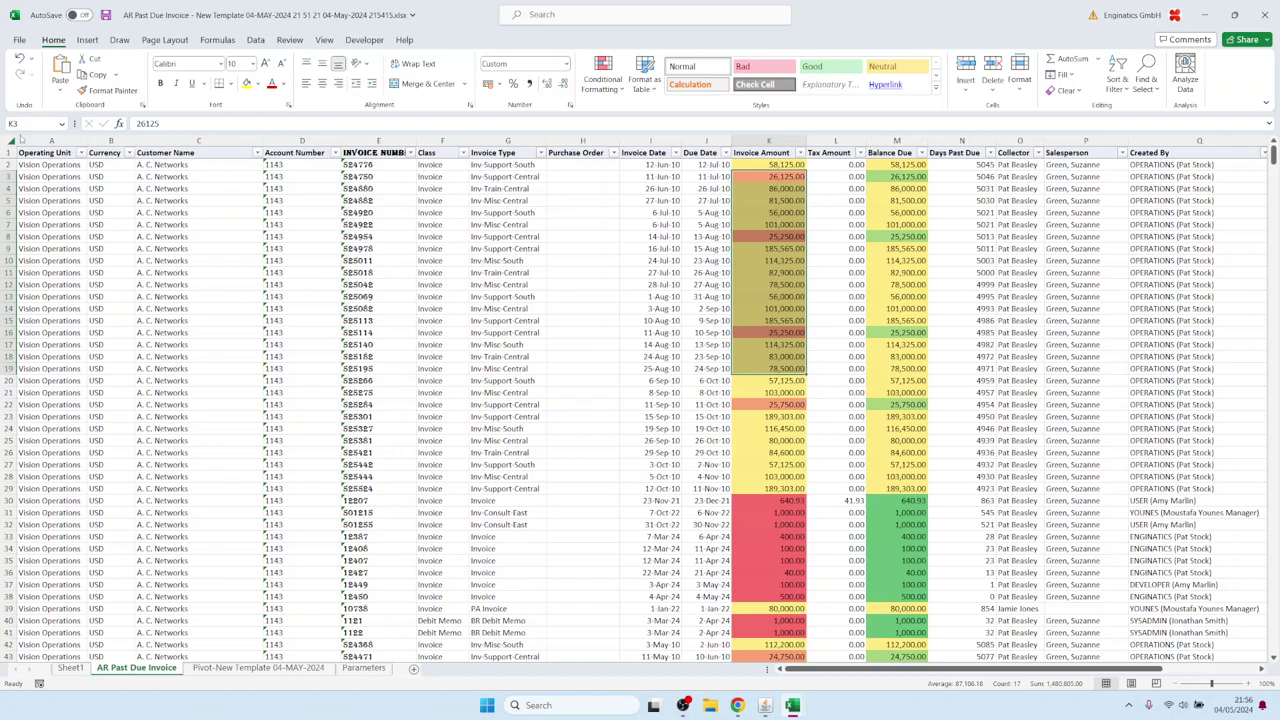
{"action": "left_click", "coordinate": [36, 152]}
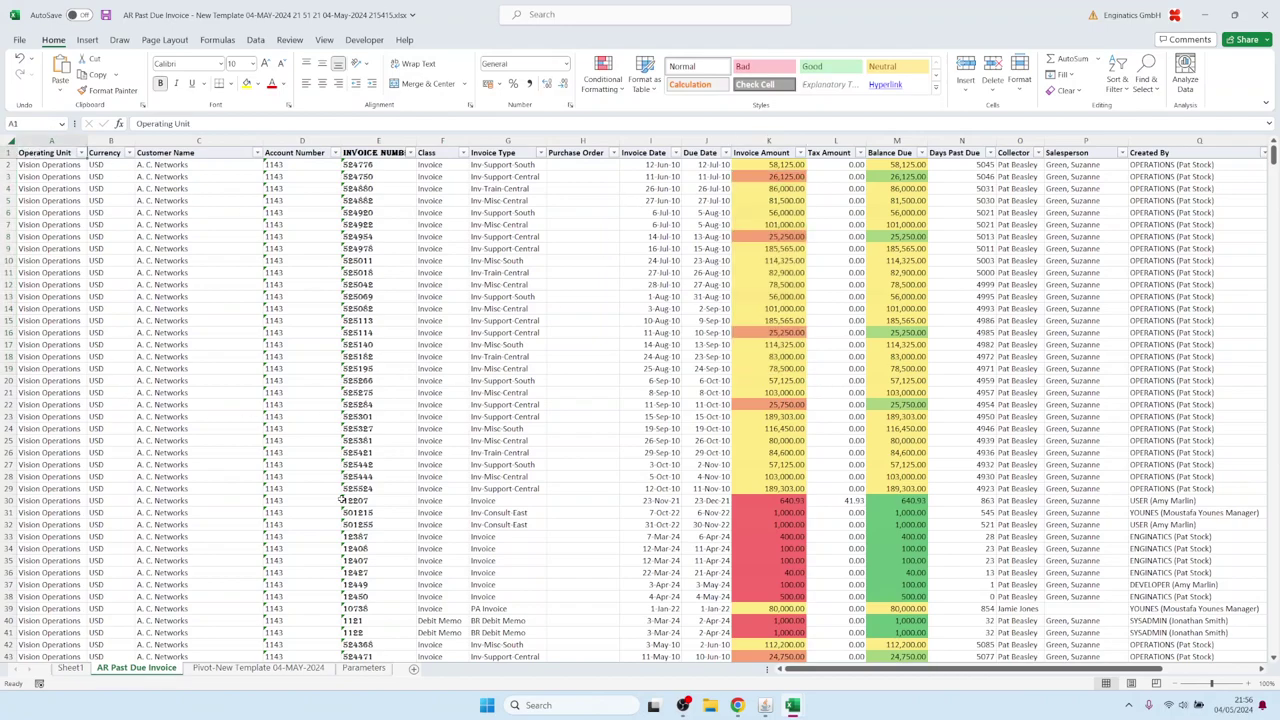
- Save the workbook with the Pivot-New Template 04-MAY-2024 sheet active and start an Excel upload for the template in Oracle Applications
{"action": "left_click", "coordinate": [258, 667]}
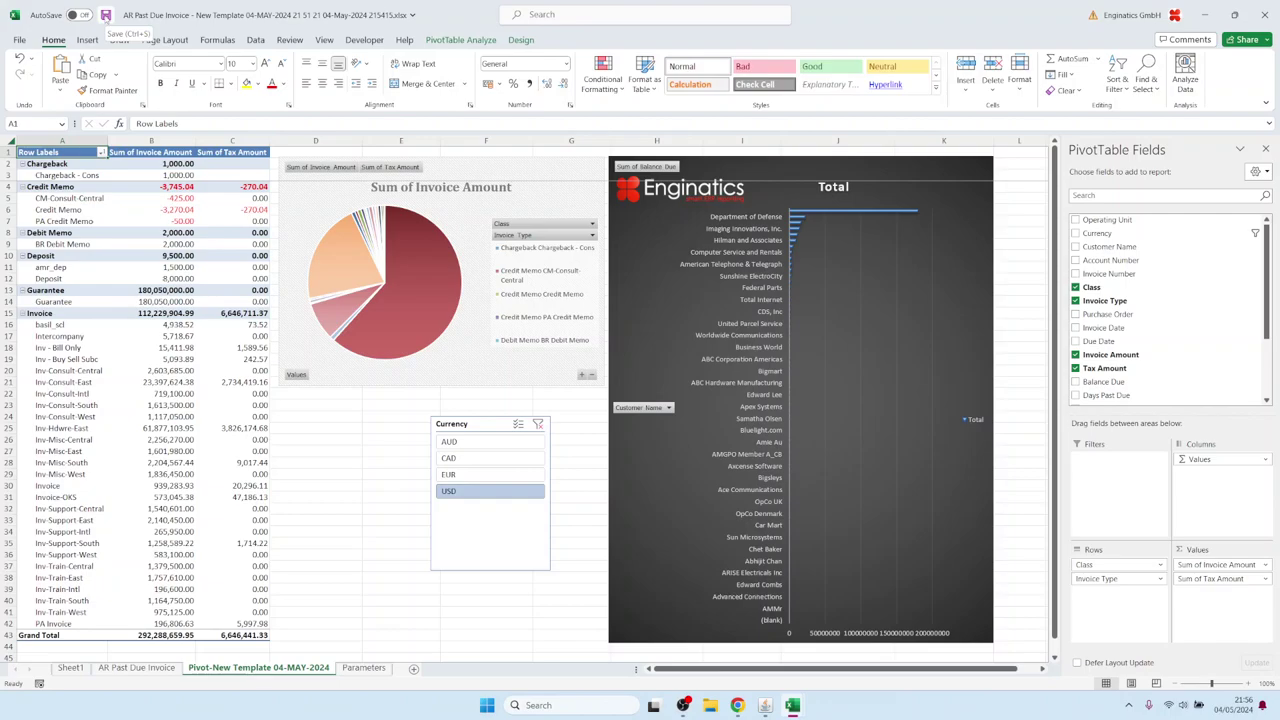
{"action": "left_click", "coordinate": [106, 16]}
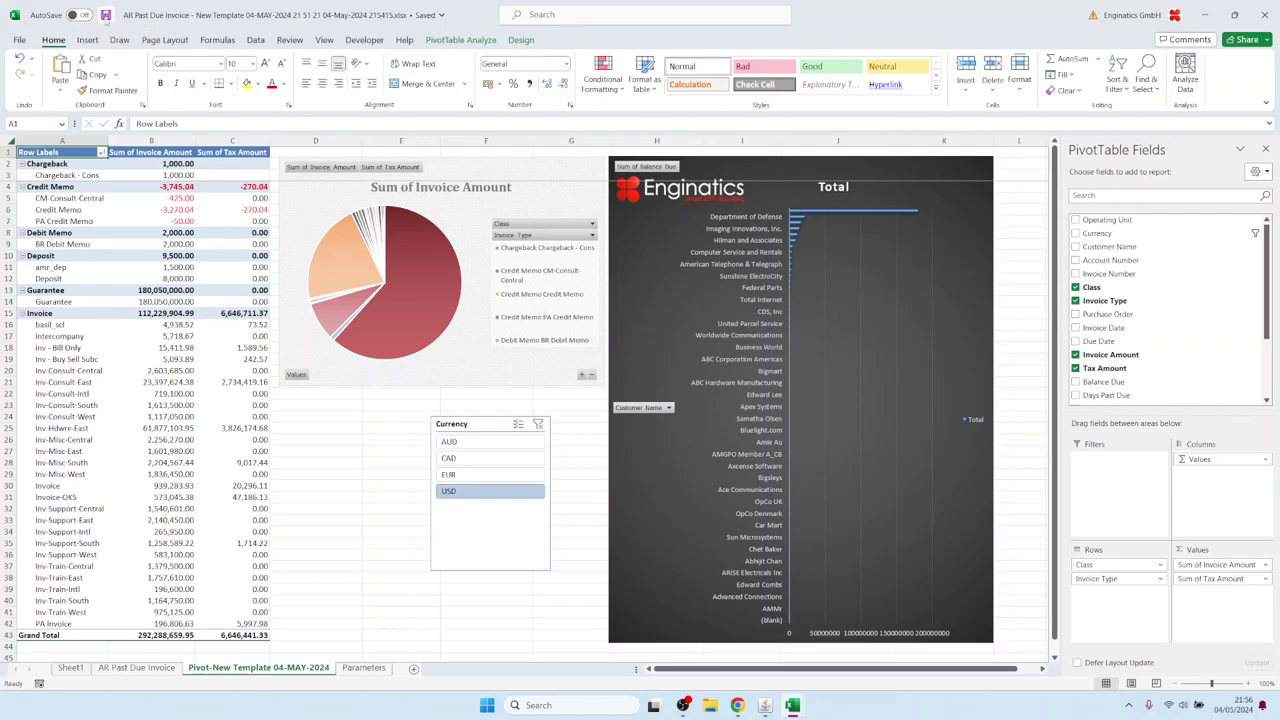
{"action": "left_click", "coordinate": [766, 706]}
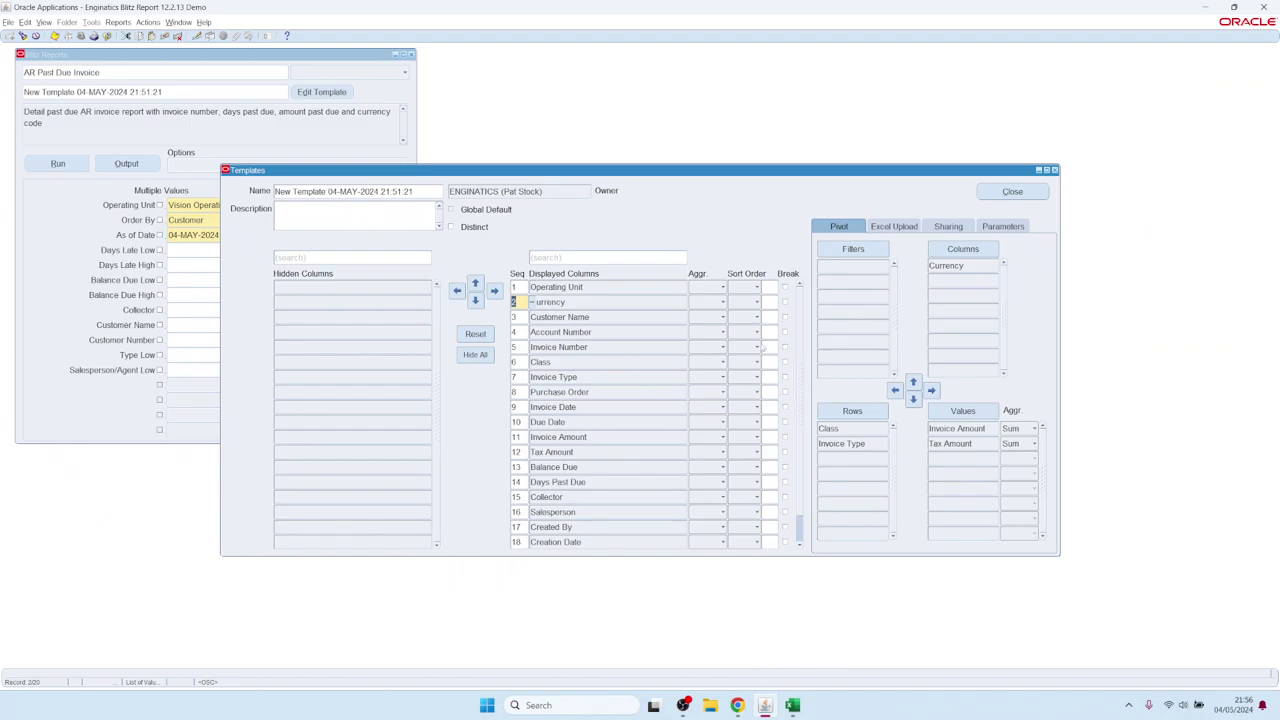
{"action": "left_click", "coordinate": [895, 227]}
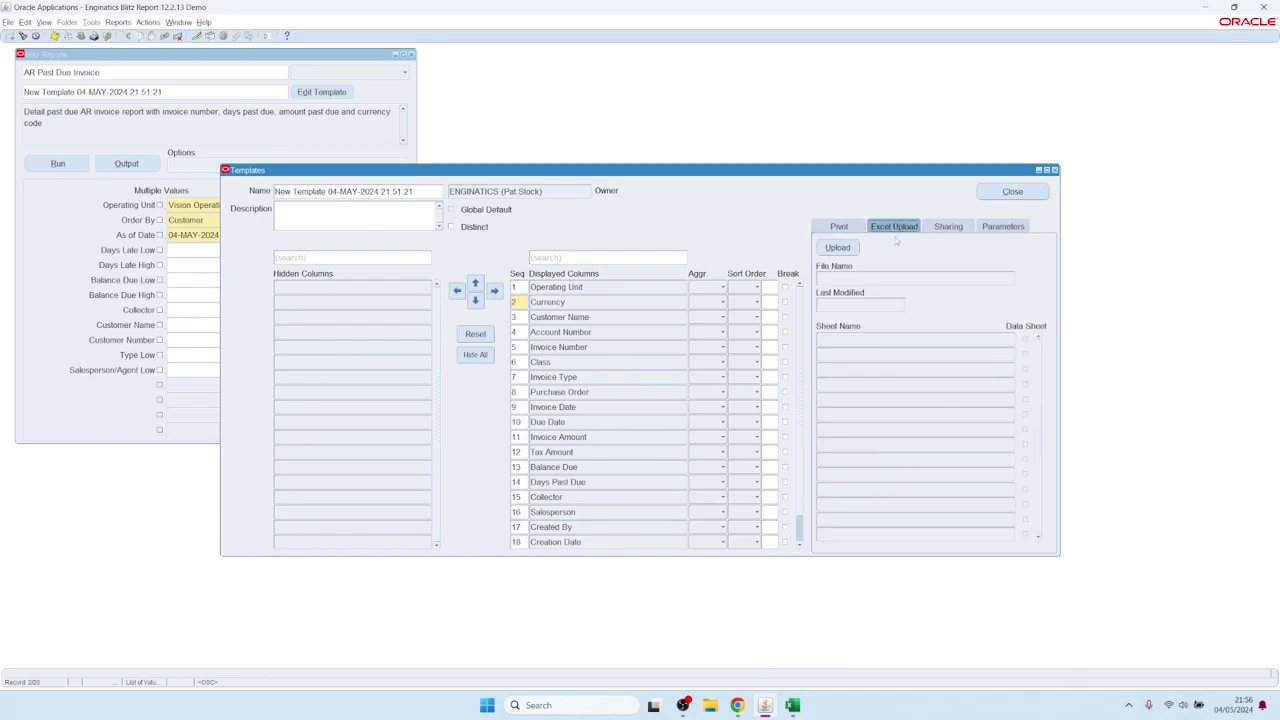
{"action": "left_click", "coordinate": [838, 249]}
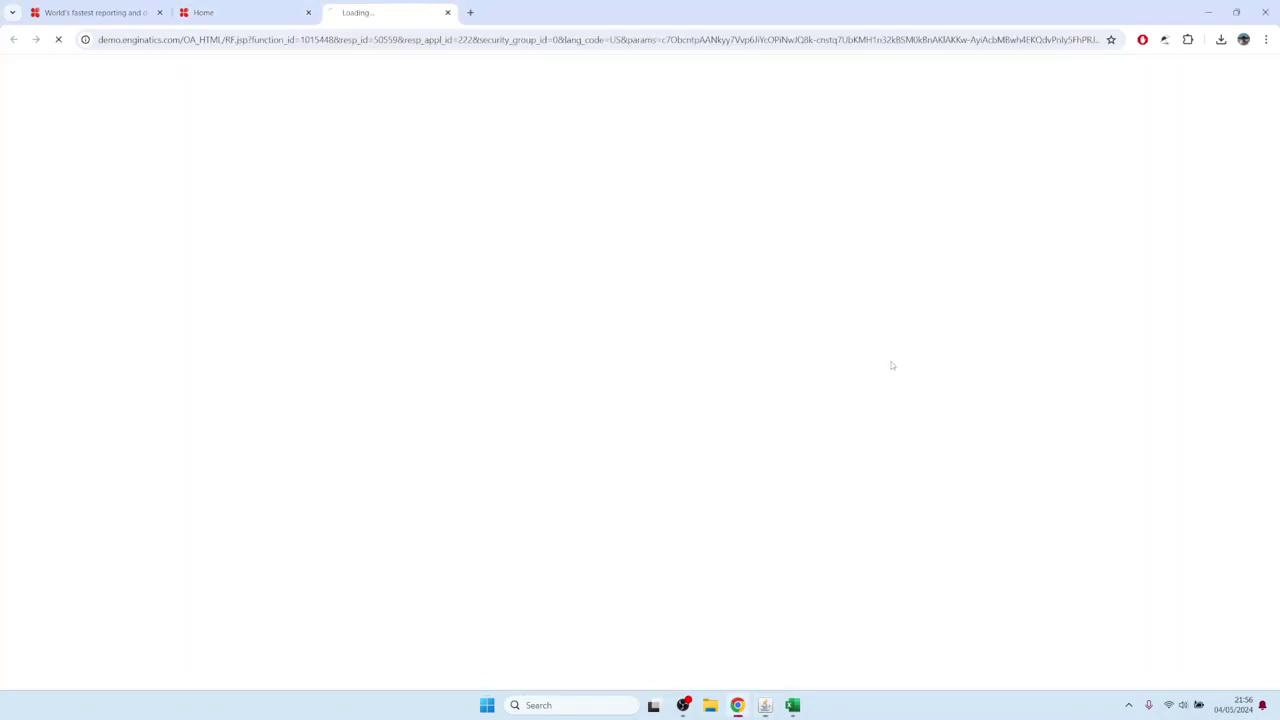
{"action": "left_click", "coordinate": [98, 131]}
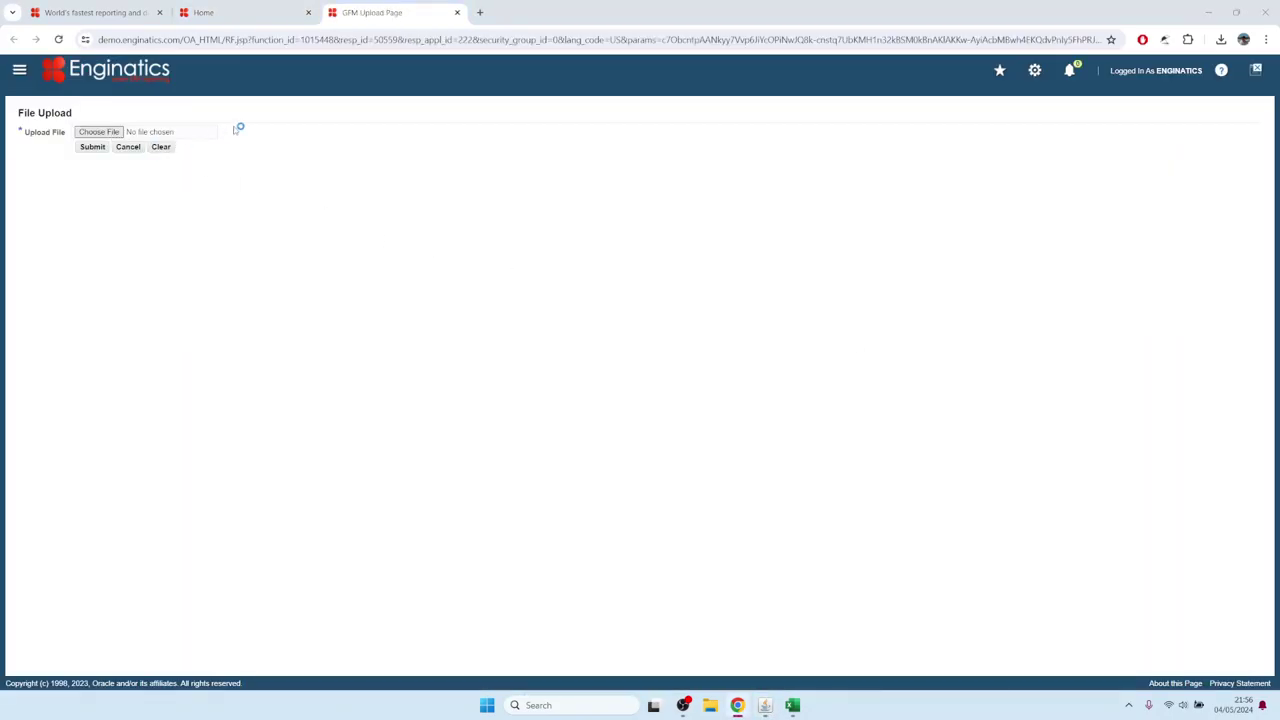
{"action": "left_click", "coordinate": [300, 100]}
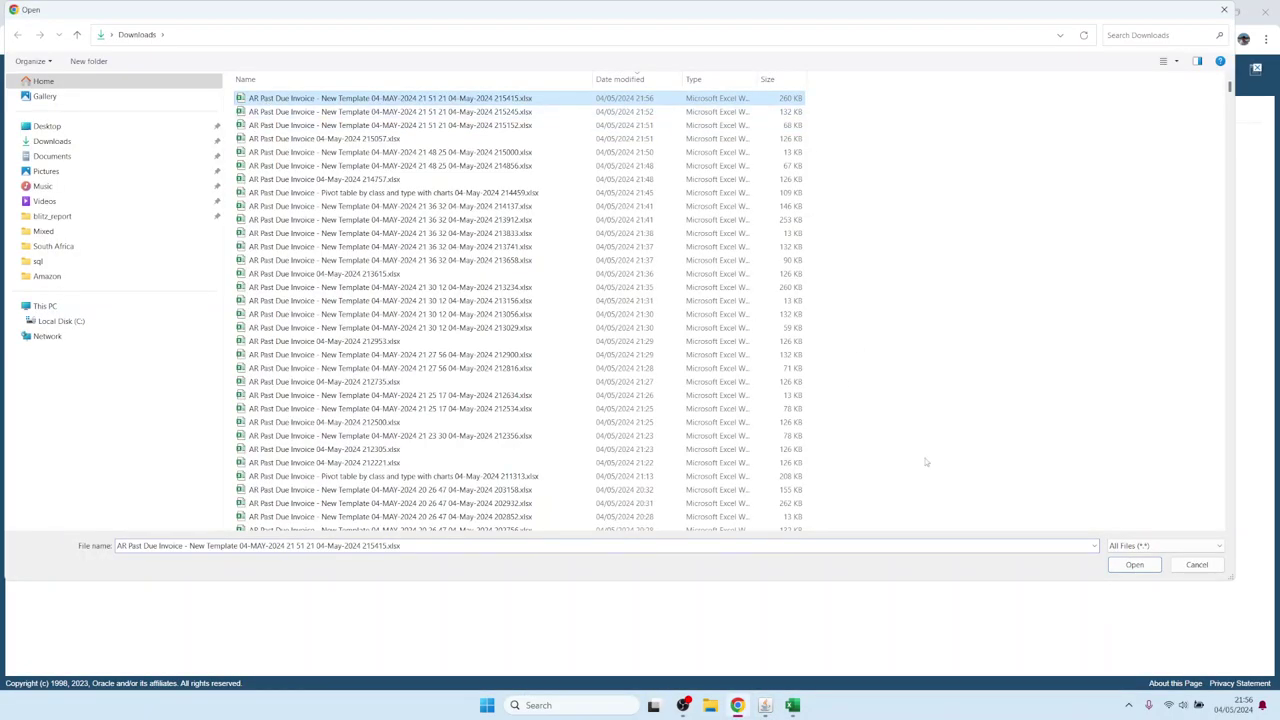
{"action": "left_click", "coordinate": [1133, 564]}
{"action": "left_click", "coordinate": [92, 146]}
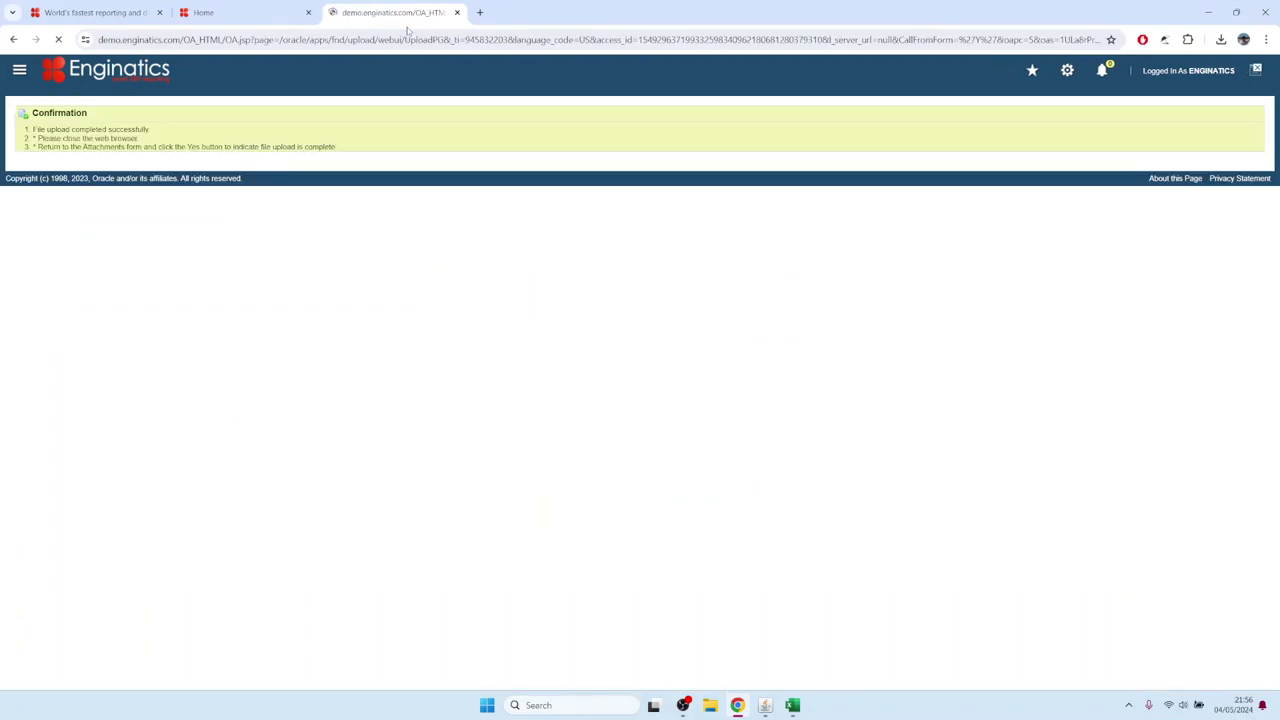
{"action": "left_click", "coordinate": [457, 13]}
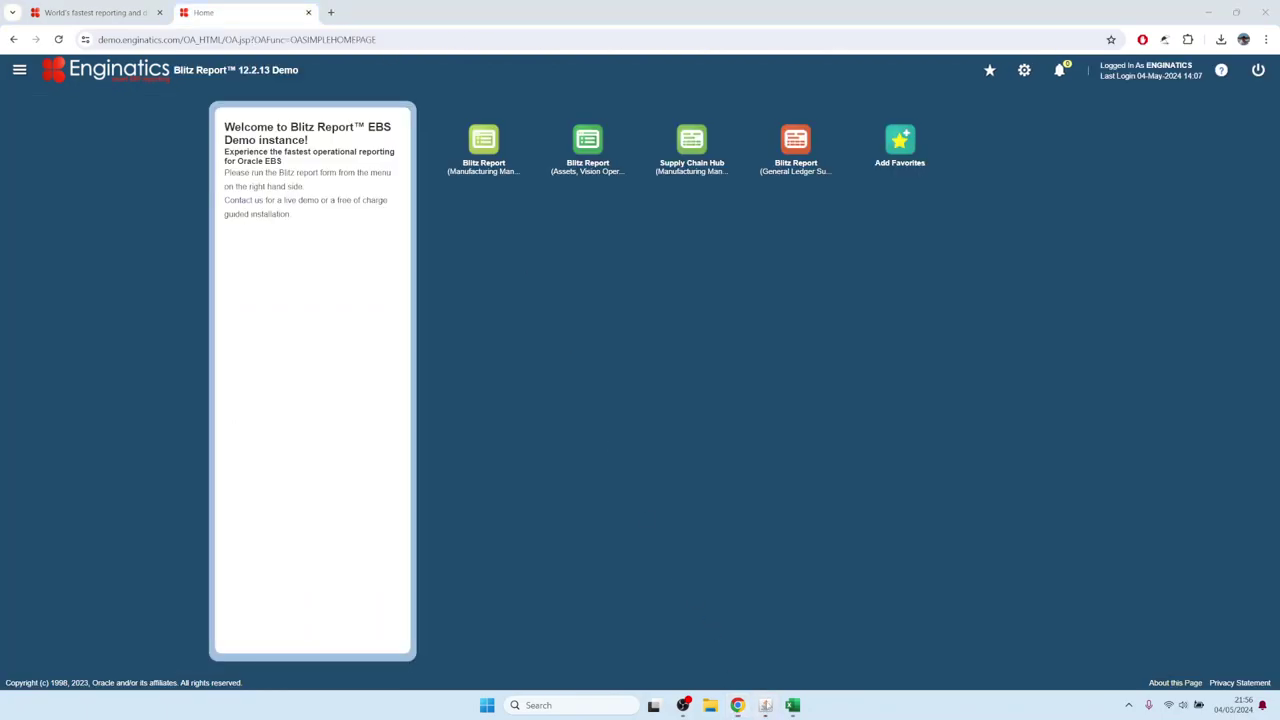
- Return to Oracle Applications, set the As of Date parameter to 04-MAY-2009 and run the AR Past Due Invoice report
{"action": "left_click", "coordinate": [765, 705]}
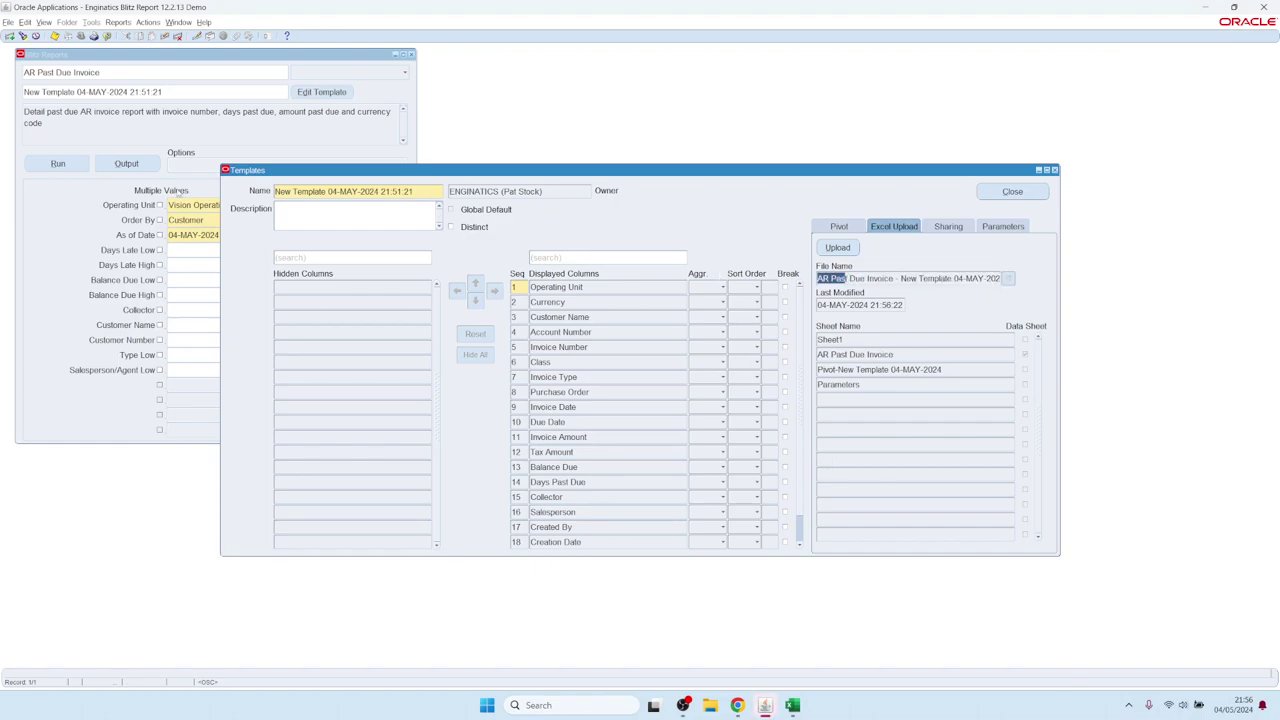
{"action": "left_click", "coordinate": [151, 119]}
{"action": "left_click", "coordinate": [265, 240]}
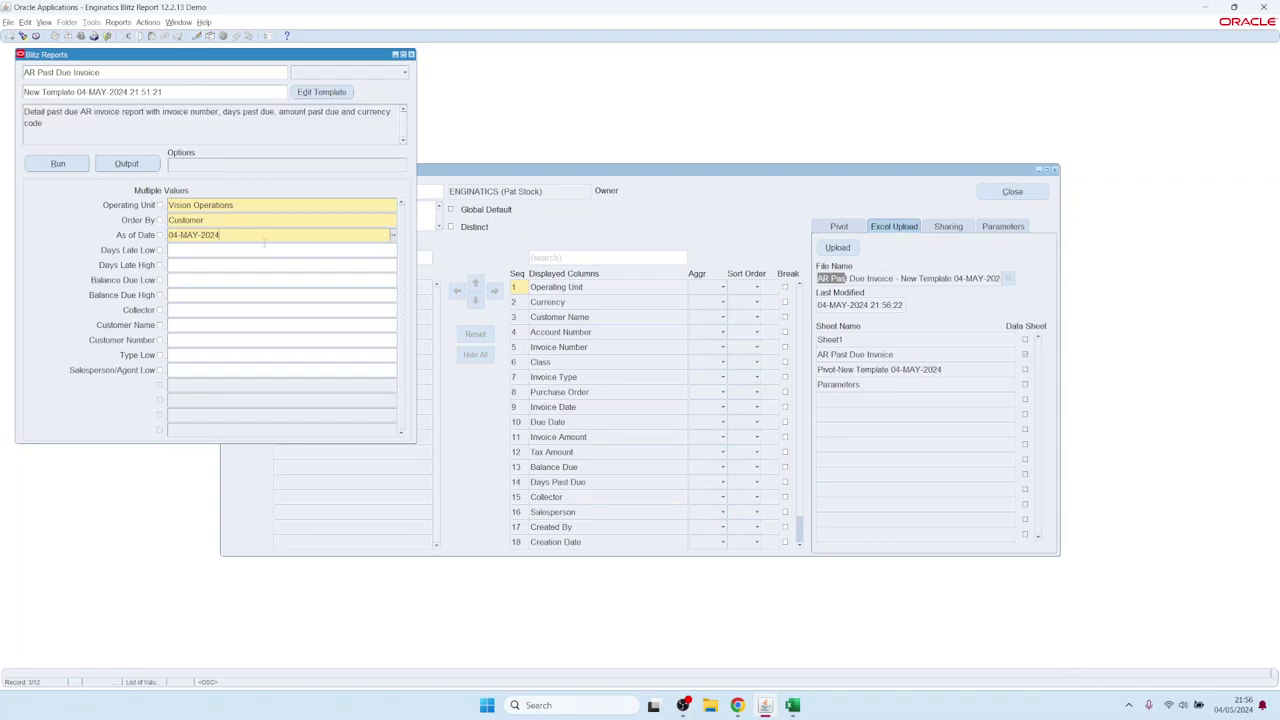
{"action": "key", "text": "BackSpace"}
{"action": "key", "text": "BackSpace"}
{"action": "left_click", "coordinate": [84, 161]}
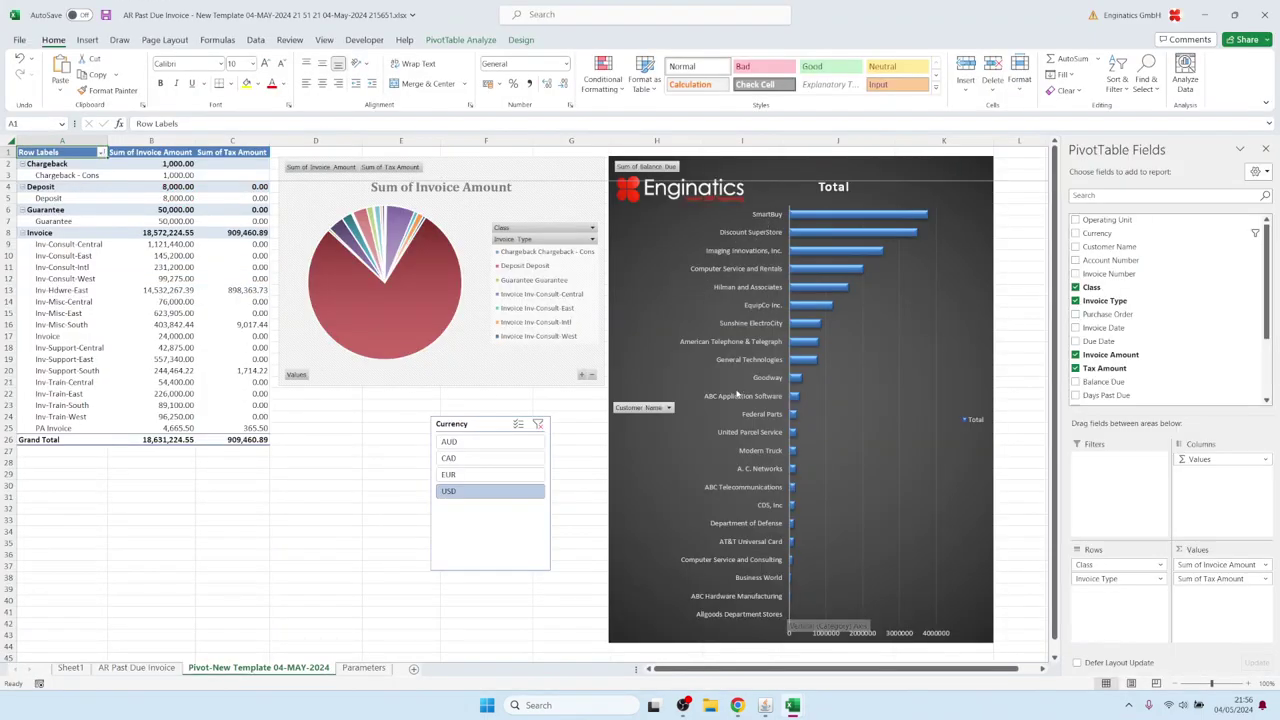
- Examine the due dates and column formatting on the new output's AR Past Due Invoice sheet, ending on its pivot sheet
{"action": "left_click", "coordinate": [140, 668]}
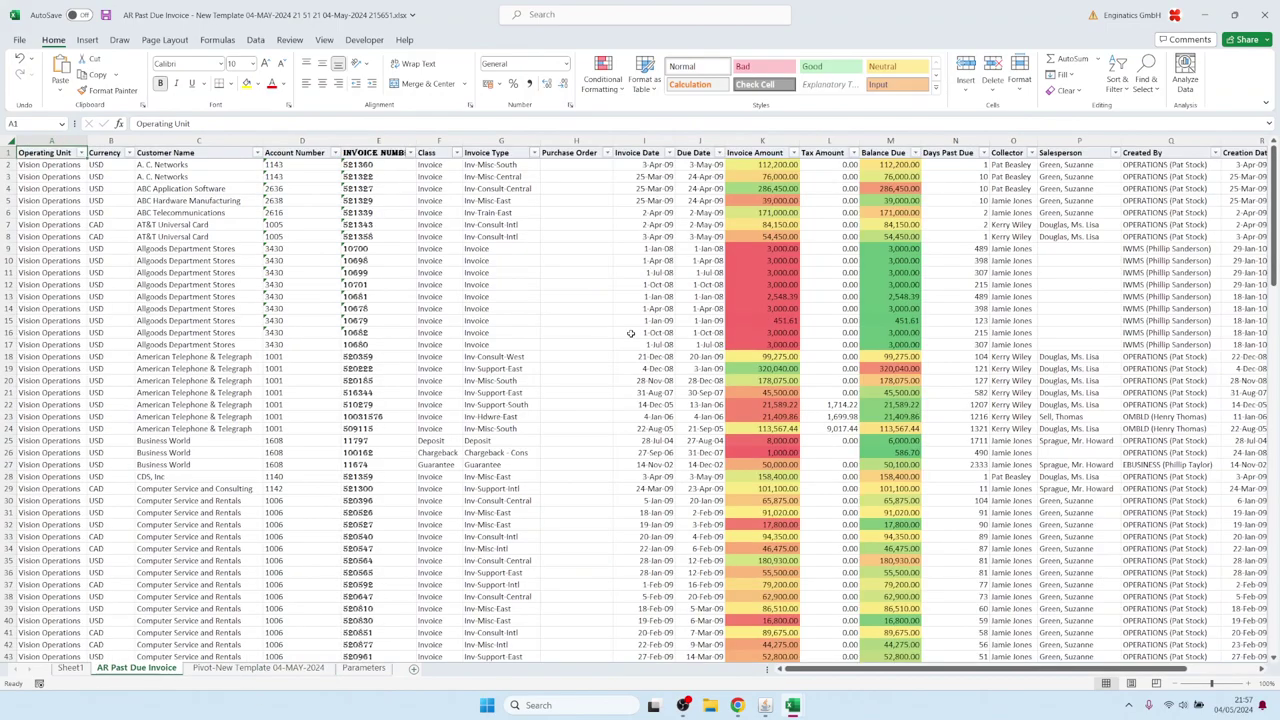
{"action": "left_click_drag", "start_coordinate": [700, 177], "coordinate": [706, 511]}
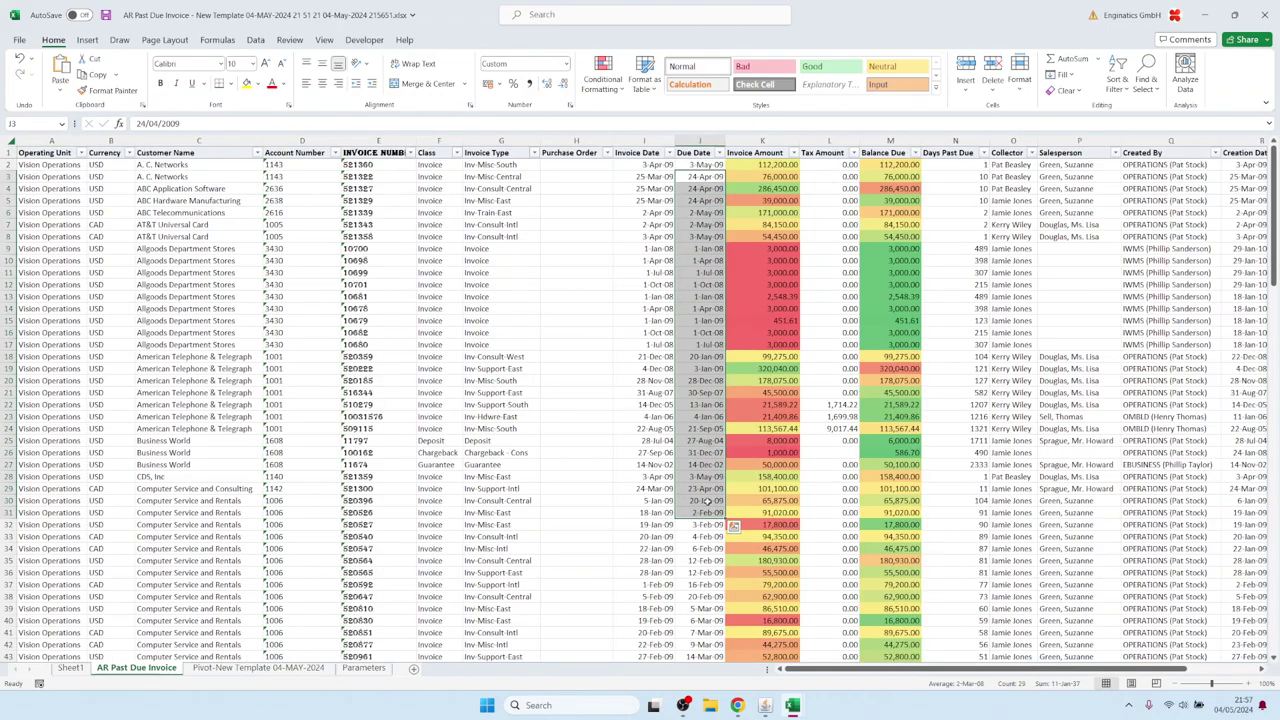
{"action": "left_click", "coordinate": [660, 240]}
{"action": "left_click", "coordinate": [50, 155]}
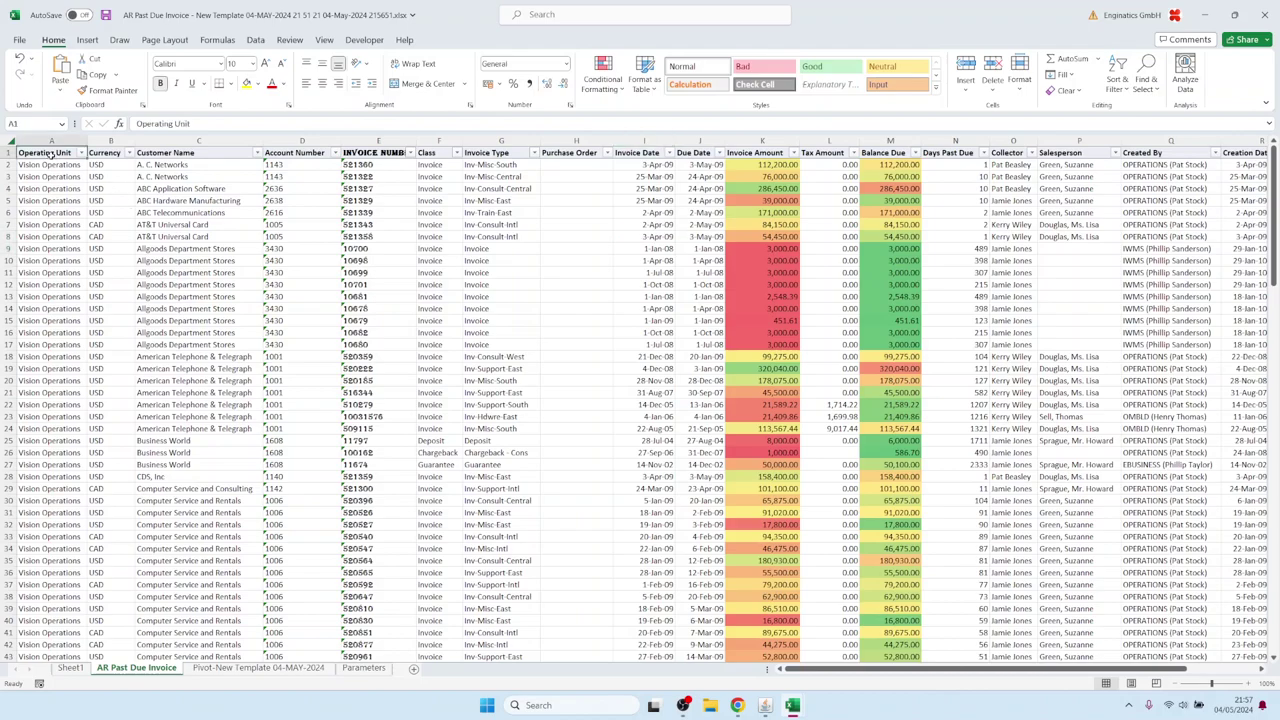
{"action": "left_click", "coordinate": [259, 667]}
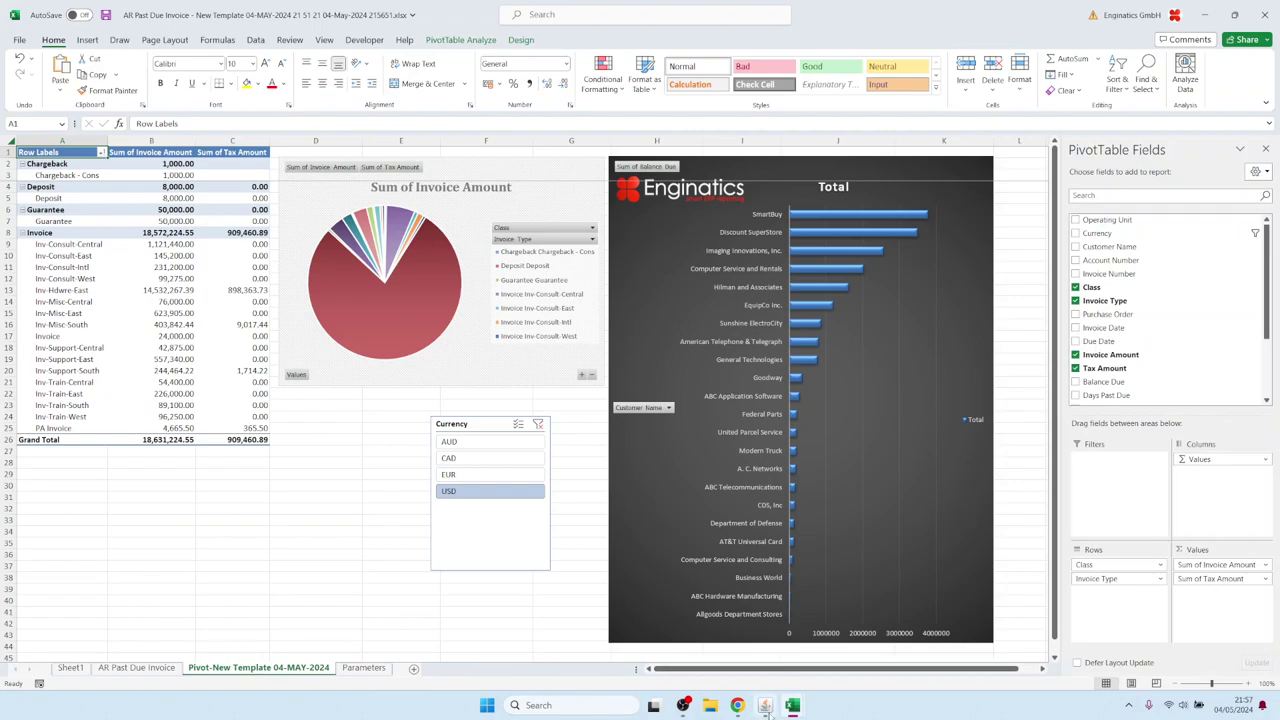
- Return to Oracle Applications and examine the template's uploaded Excel file, displayed columns and pivot layout
{"action": "left_click", "coordinate": [765, 705]}
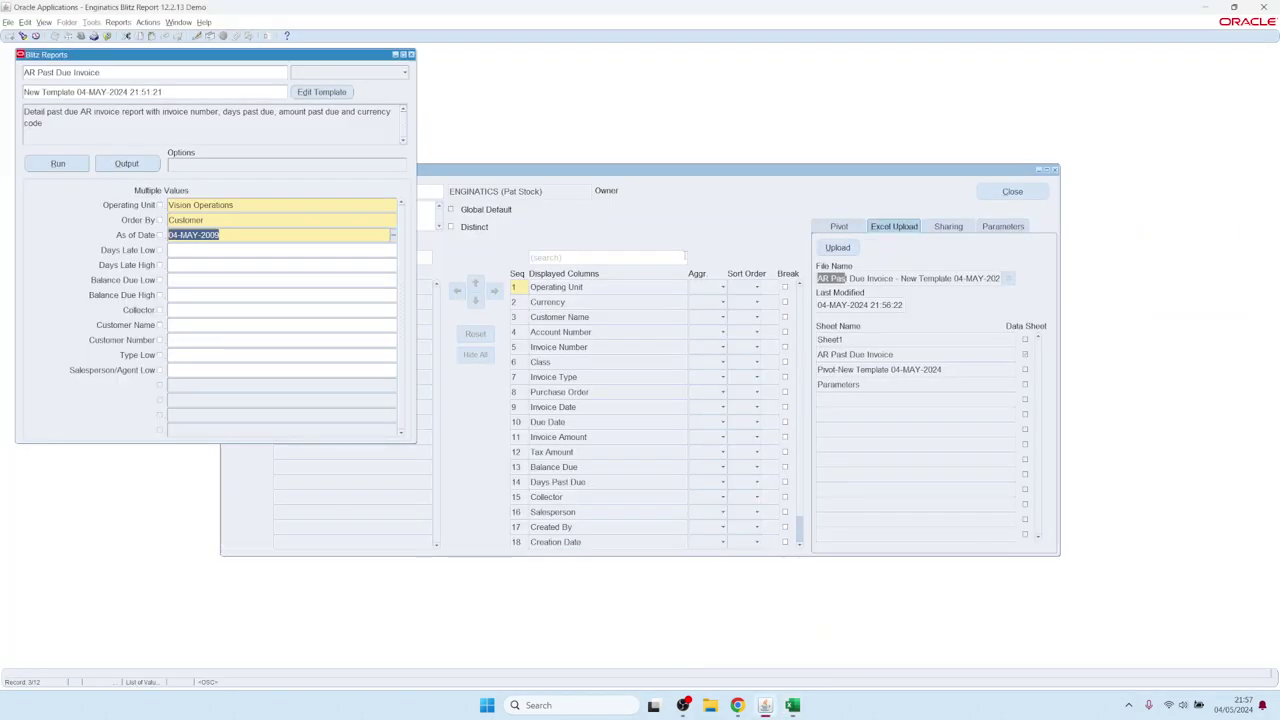
{"action": "left_click", "coordinate": [724, 222]}
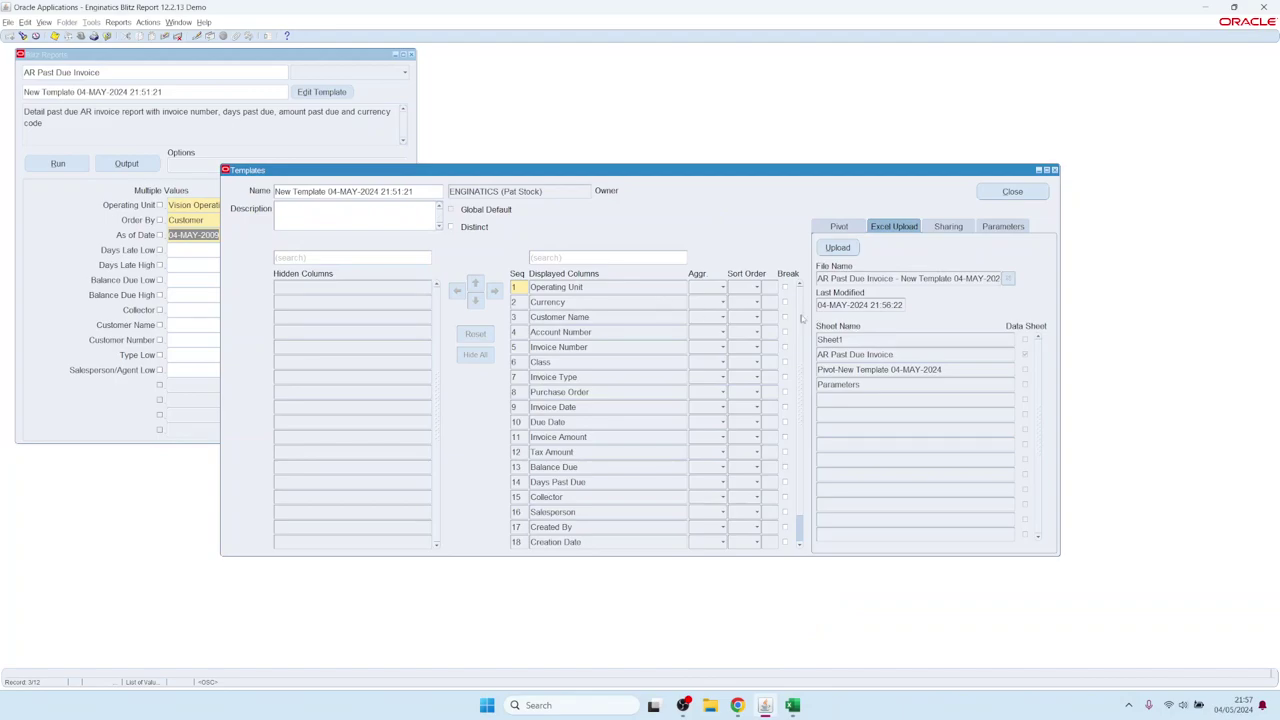
{"action": "left_click", "coordinate": [872, 279]}
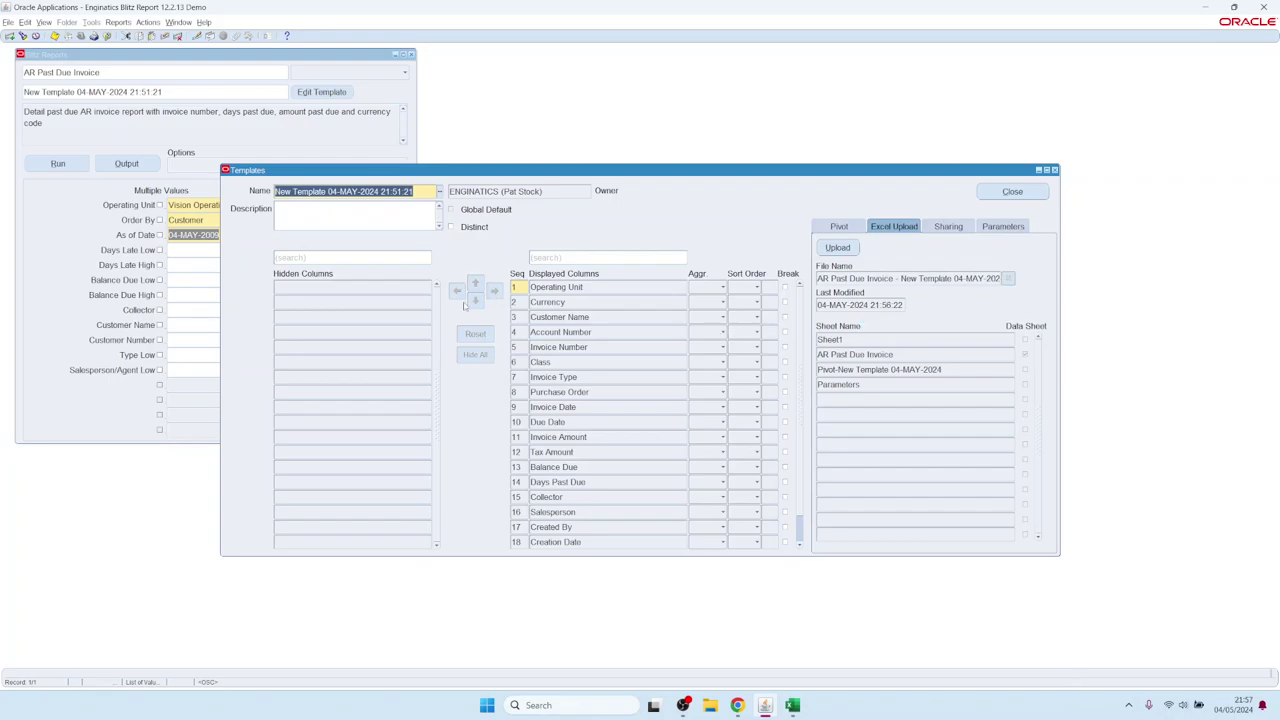
{"action": "left_click", "coordinate": [600, 438]}
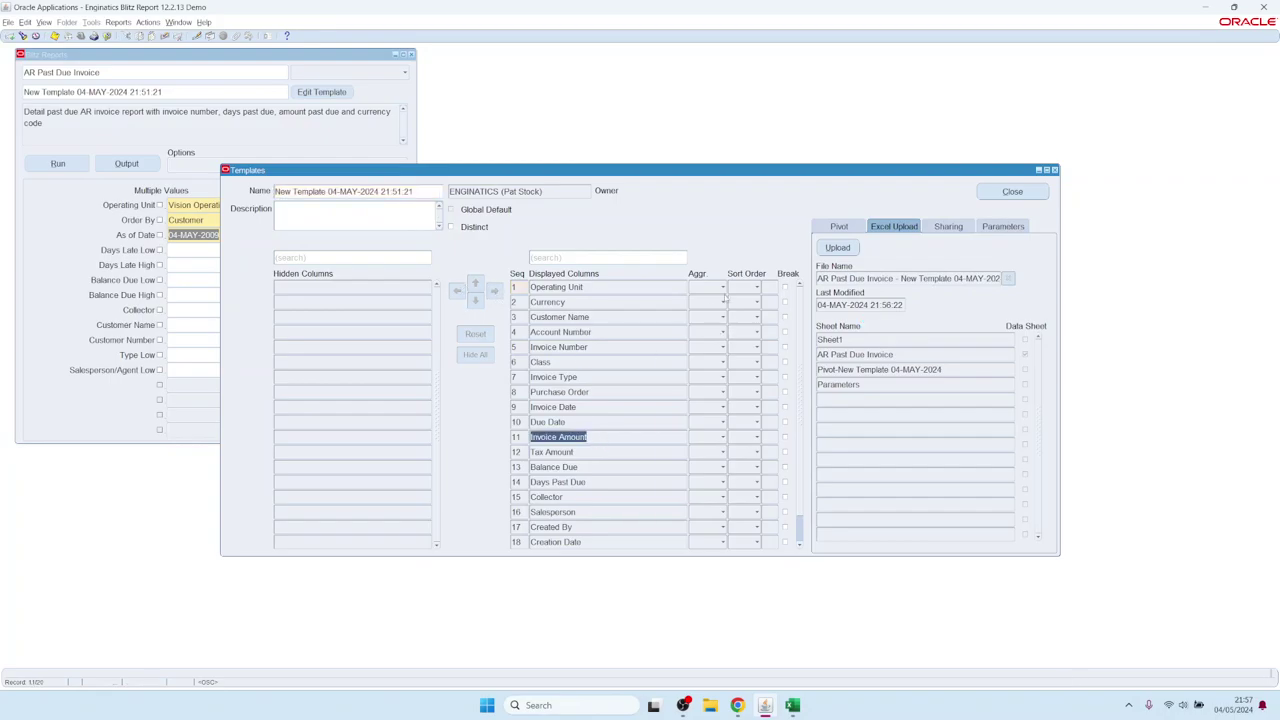
{"action": "left_click", "coordinate": [835, 227]}
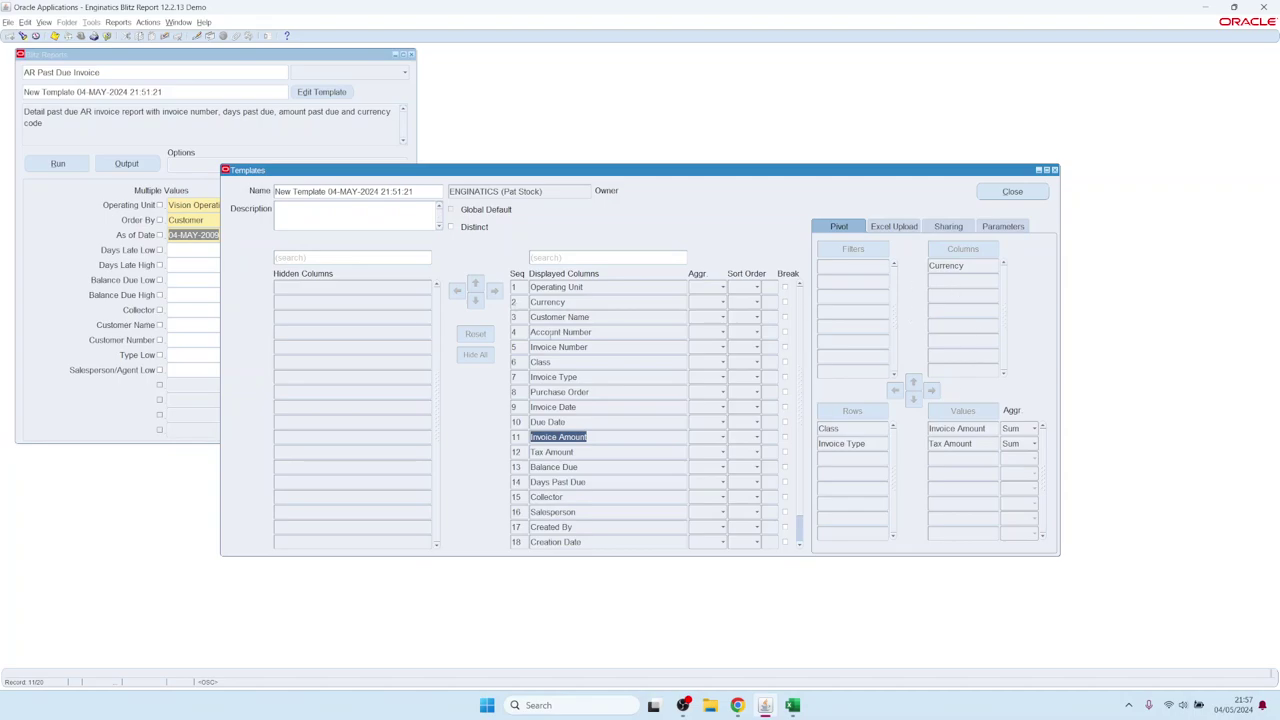
{"action": "left_click", "coordinate": [880, 229]}
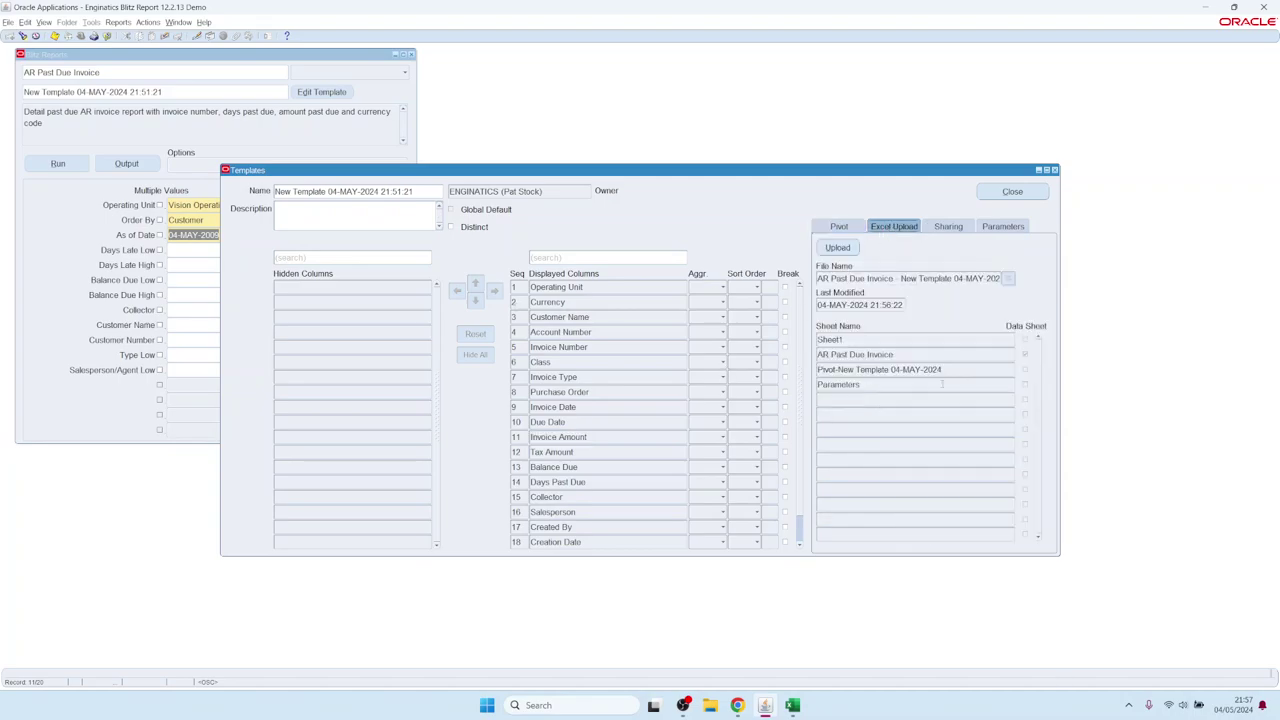
- Delete the uploaded Excel file from the template and check that the displayed columns and pivot layout can be edited
{"action": "left_click", "coordinate": [584, 318]}
{"action": "left_click", "coordinate": [1009, 280]}
{"action": "left_click", "coordinate": [597, 451]}
{"action": "left_click", "coordinate": [838, 229]}
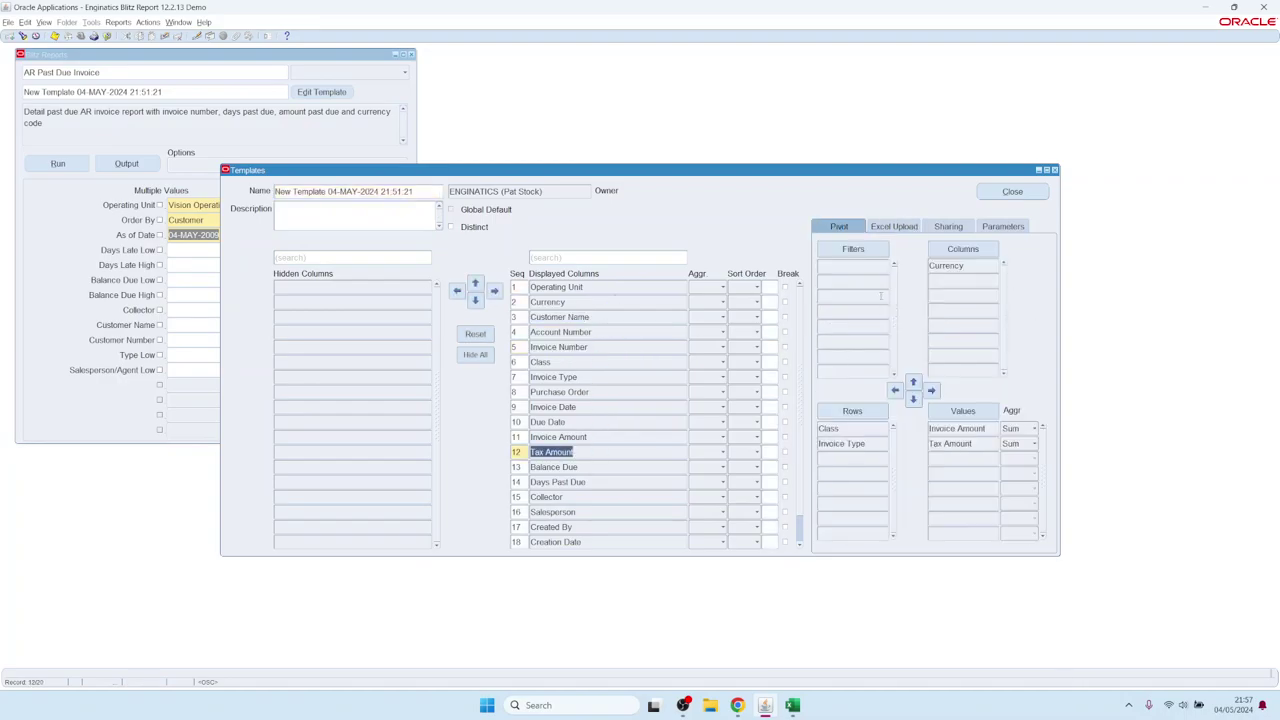
- Upload the Excel output file ending in 215651.xlsx to the template again and return to Oracle Applications
{"action": "left_click", "coordinate": [891, 226]}
{"action": "left_click", "coordinate": [838, 247]}
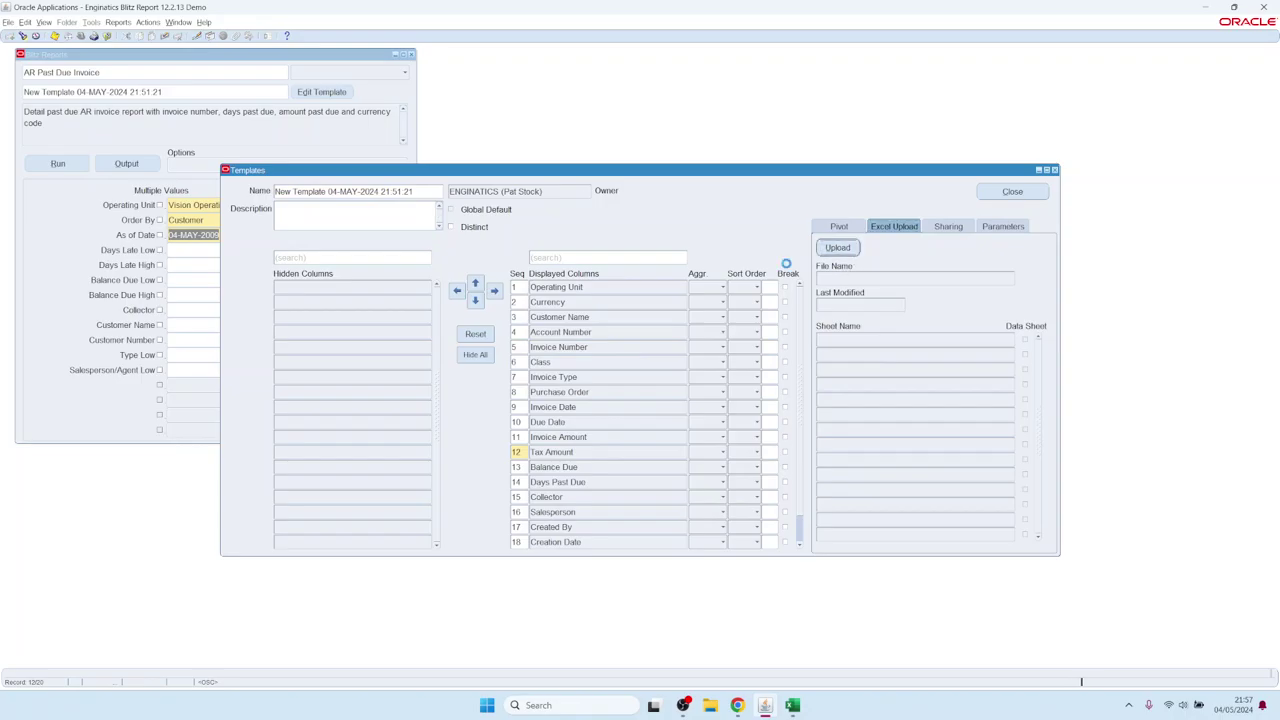
{"action": "left_click", "coordinate": [138, 136]}
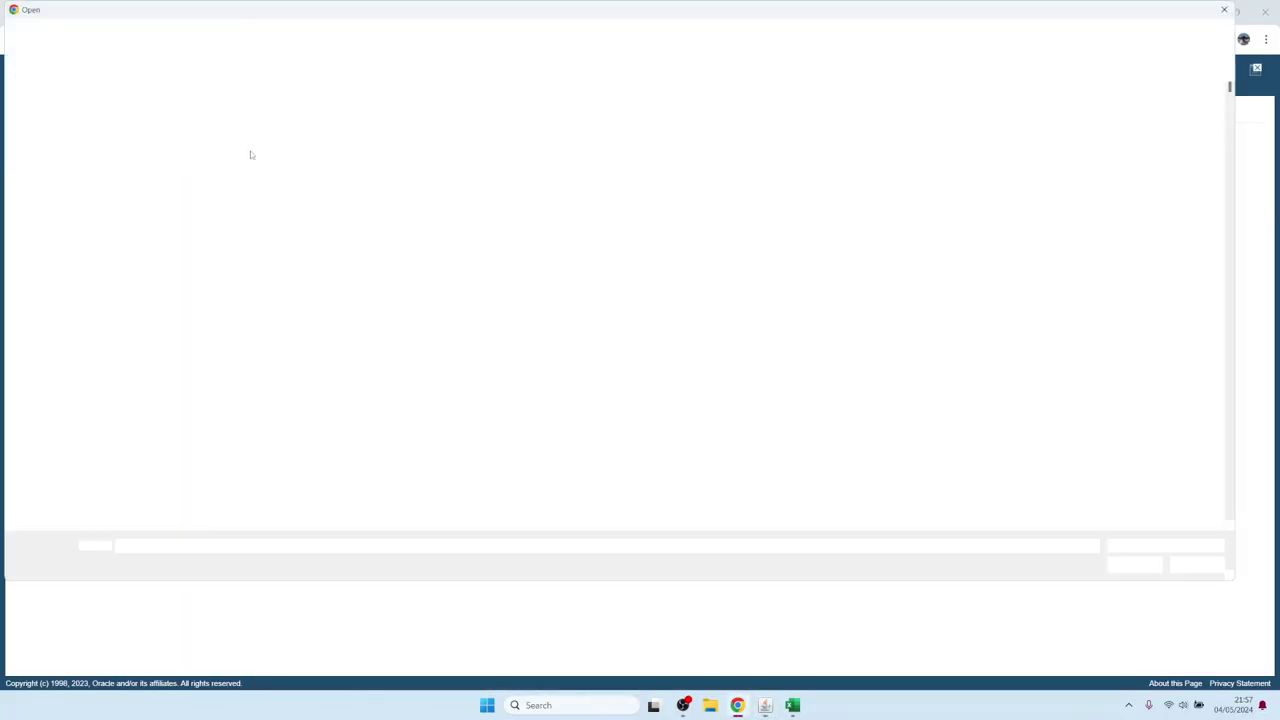
{"action": "left_click", "coordinate": [278, 103]}
{"action": "left_click", "coordinate": [1140, 563]}
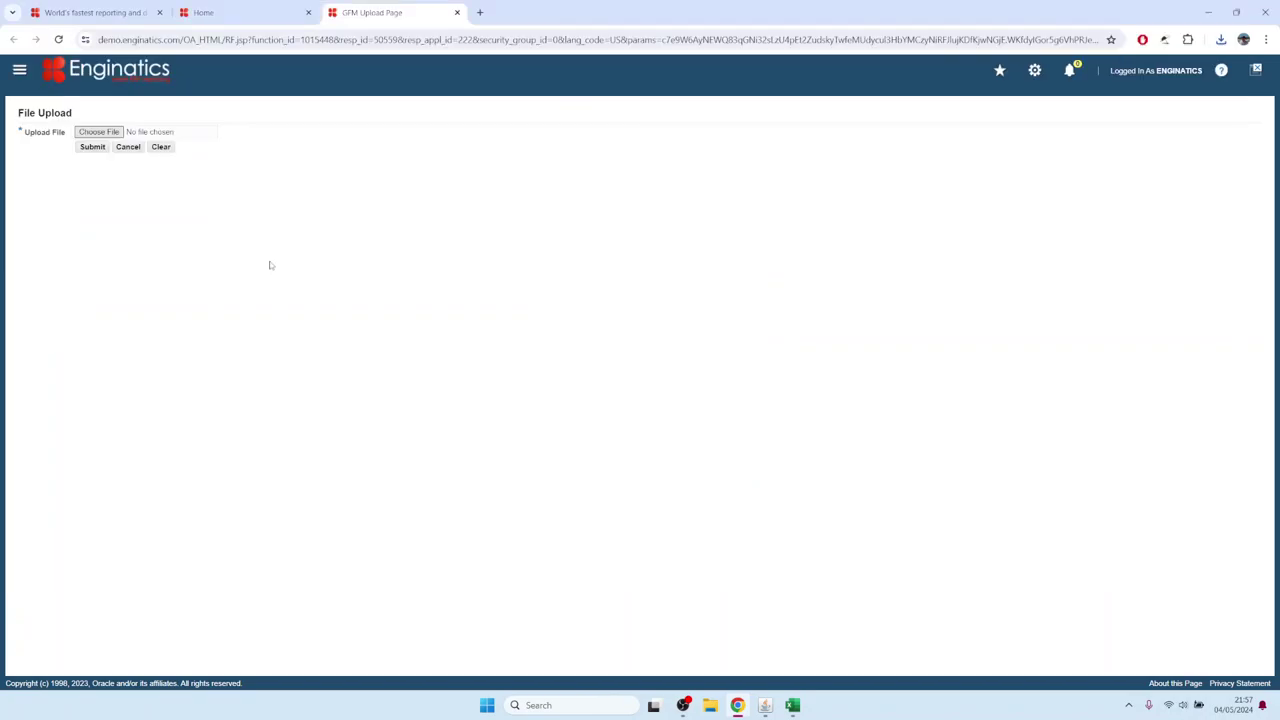
{"action": "left_click", "coordinate": [92, 147]}
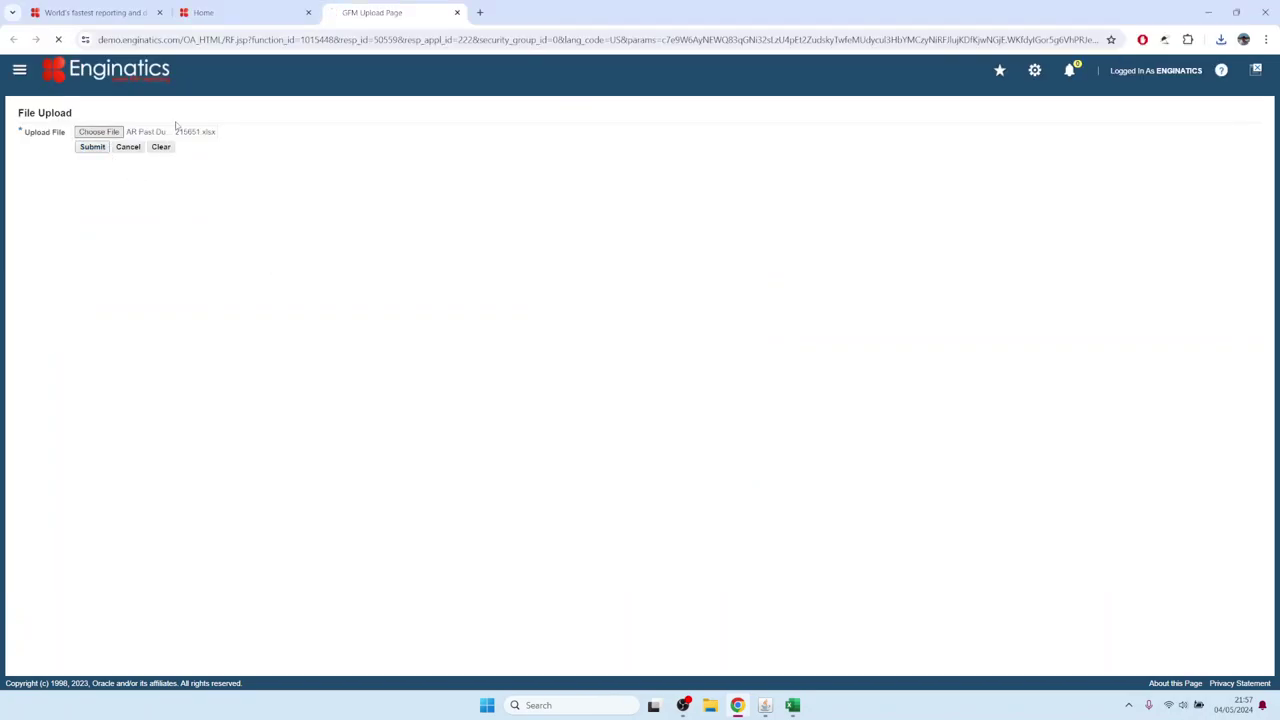
{"action": "left_click", "coordinate": [457, 12]}
{"action": "left_click", "coordinate": [765, 705]}
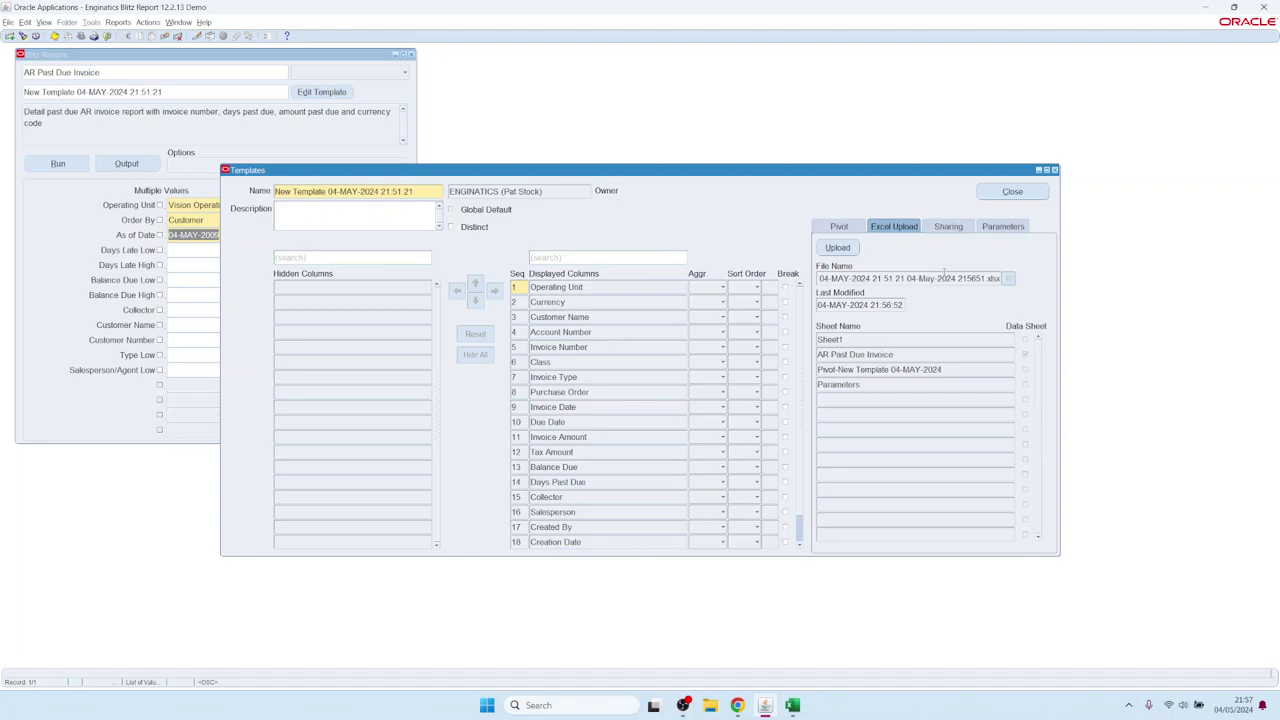
- Share the template at Site level and save it
{"action": "left_click", "coordinate": [947, 227]}
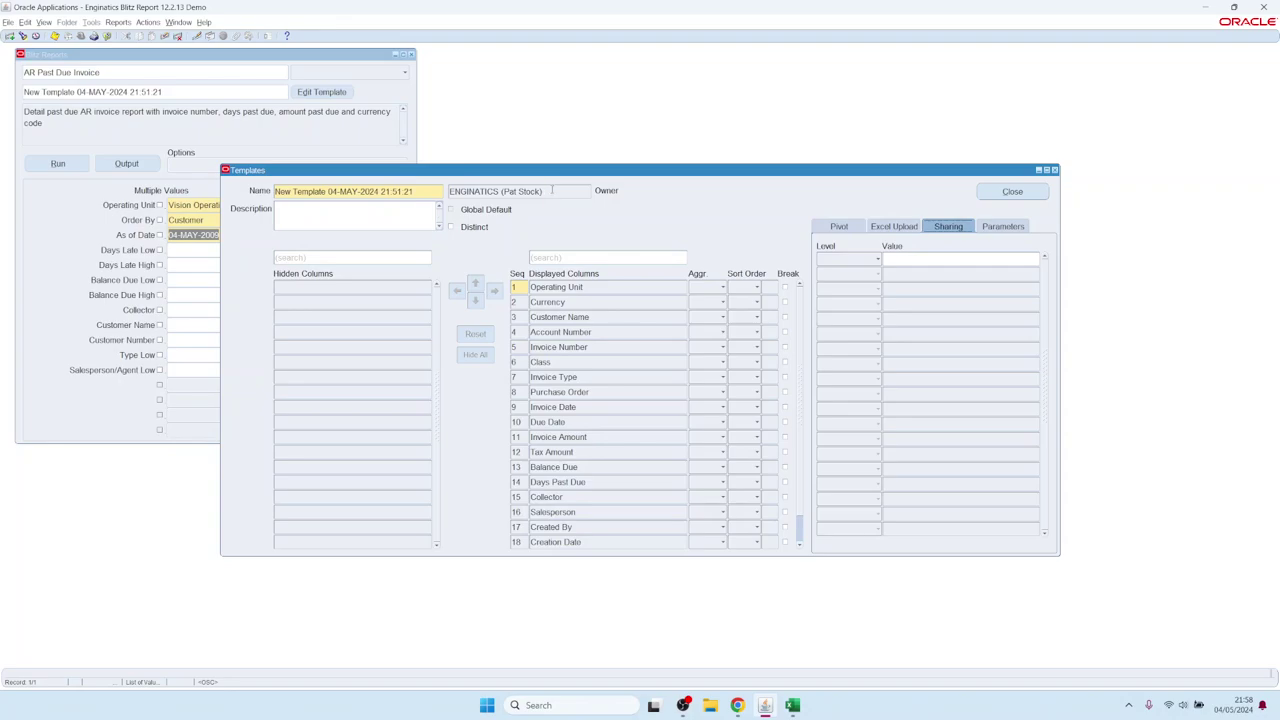
{"action": "triple_click", "coordinate": [551, 189]}
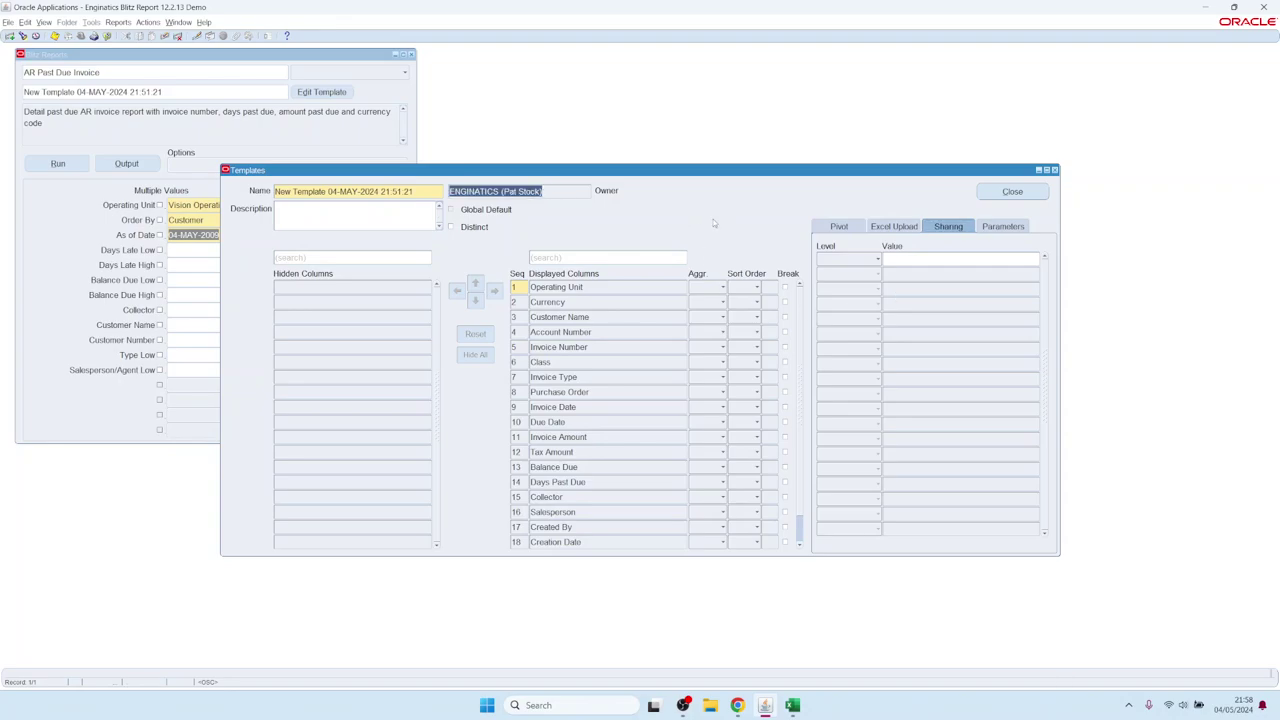
{"action": "left_click", "coordinate": [852, 262]}
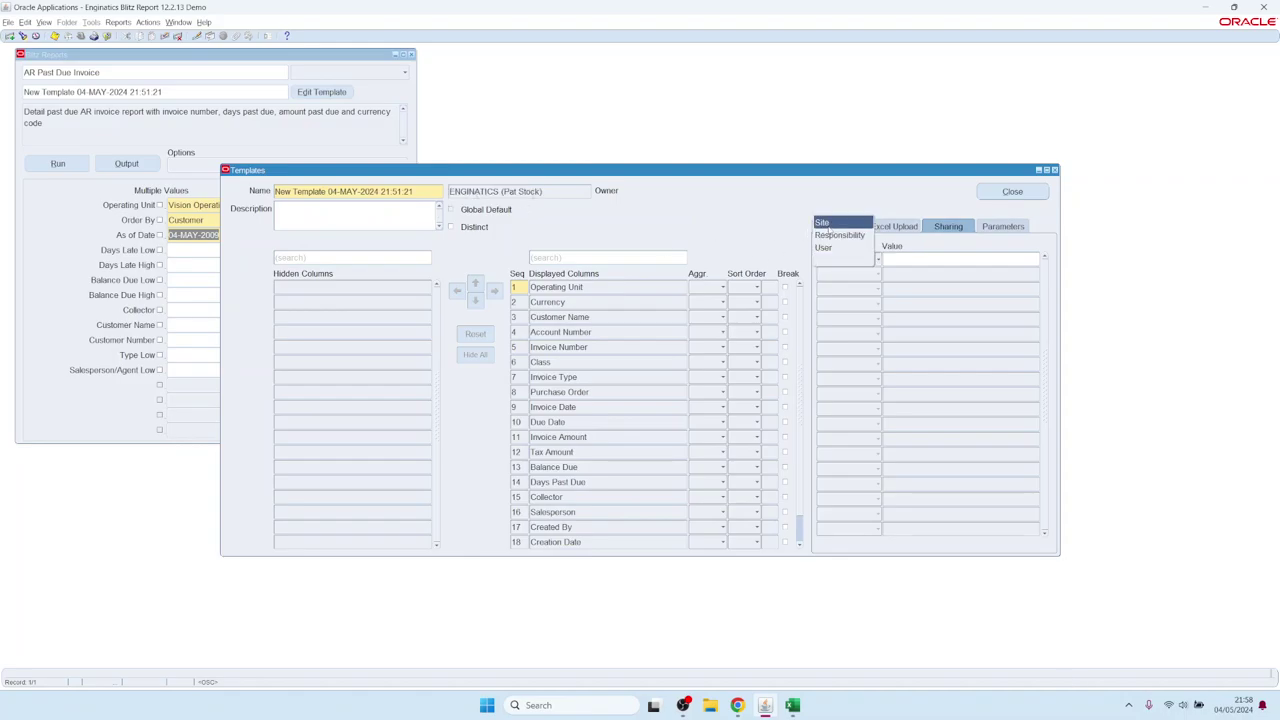
{"action": "left_click", "coordinate": [838, 223]}
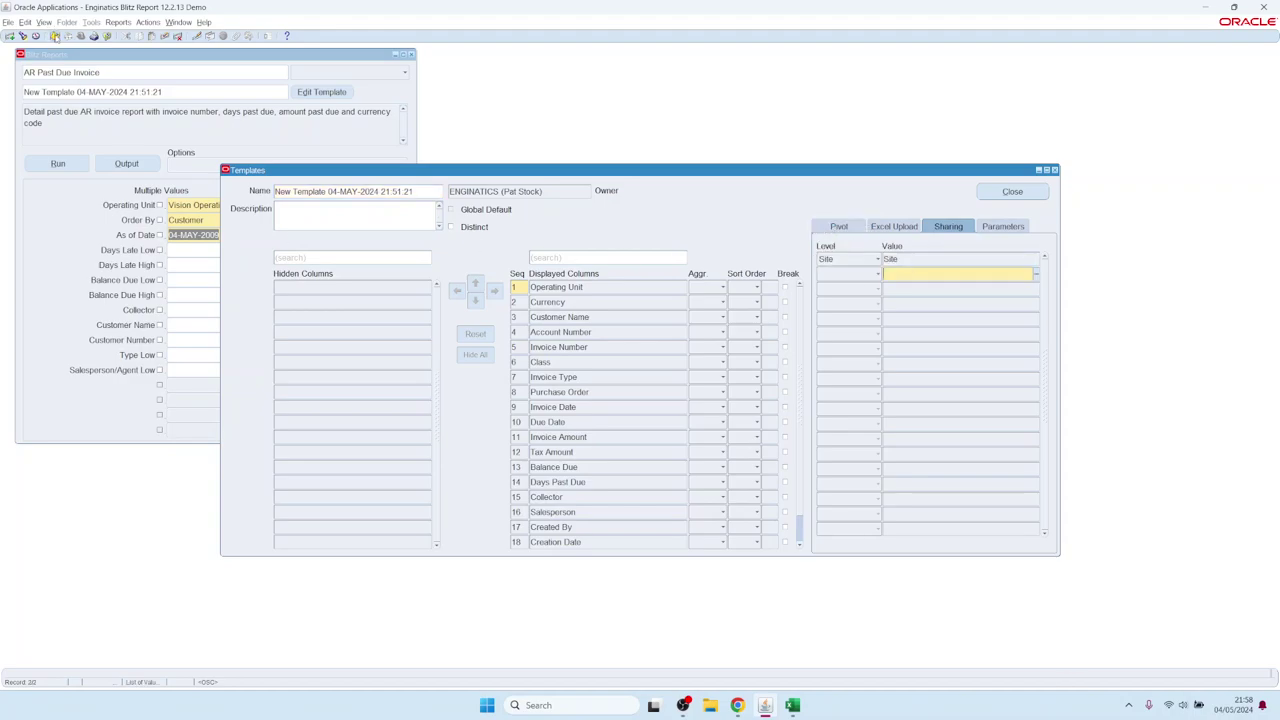
{"action": "key", "text": "ctrl+s"}
{"action": "left_click", "coordinate": [151, 75]}
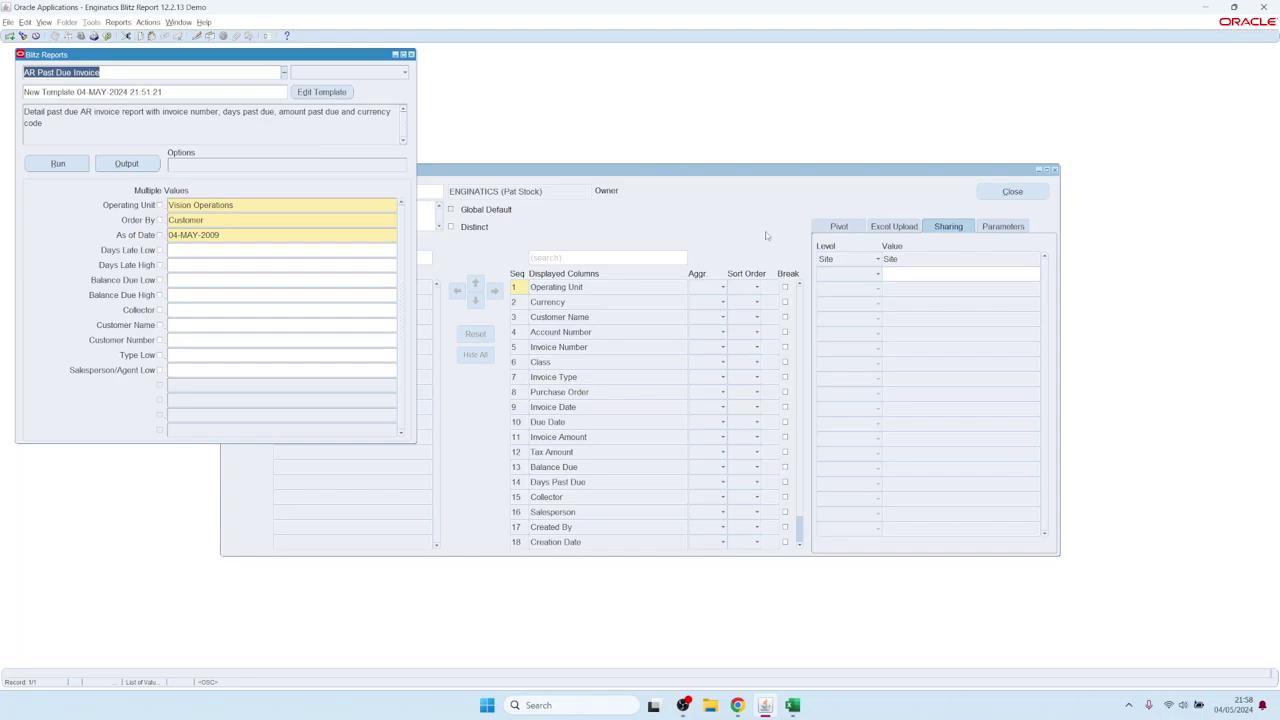
- Rename the template as "Dashboard example" and save it
{"action": "left_click", "coordinate": [906, 259]}
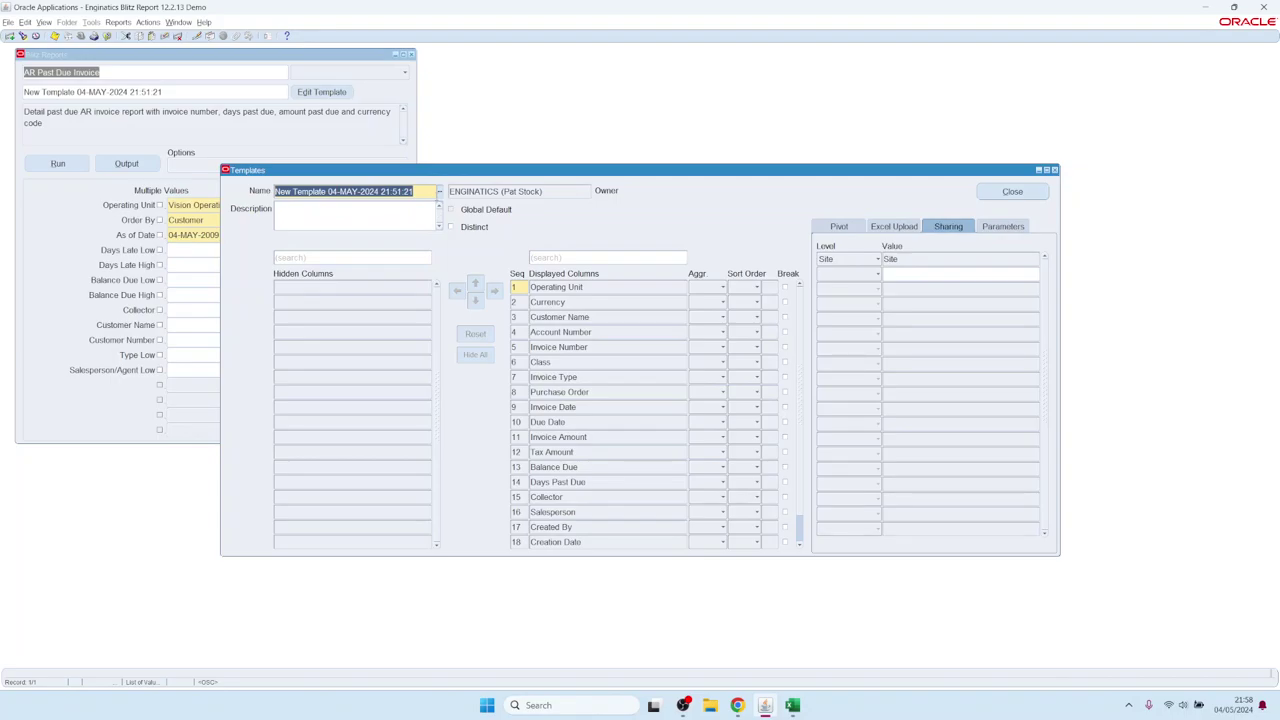
{"action": "type", "text": "Dash"}
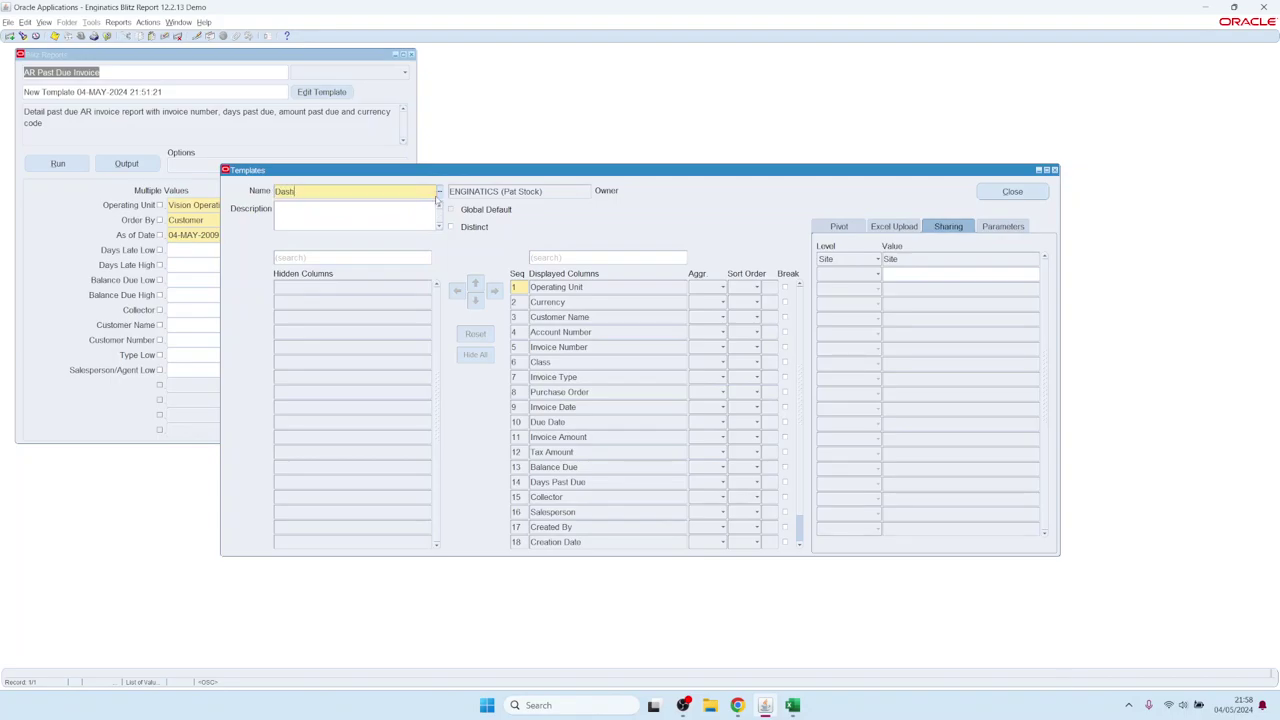
{"action": "type", "text": "board example"}
{"action": "key", "text": "ctrl+s"}
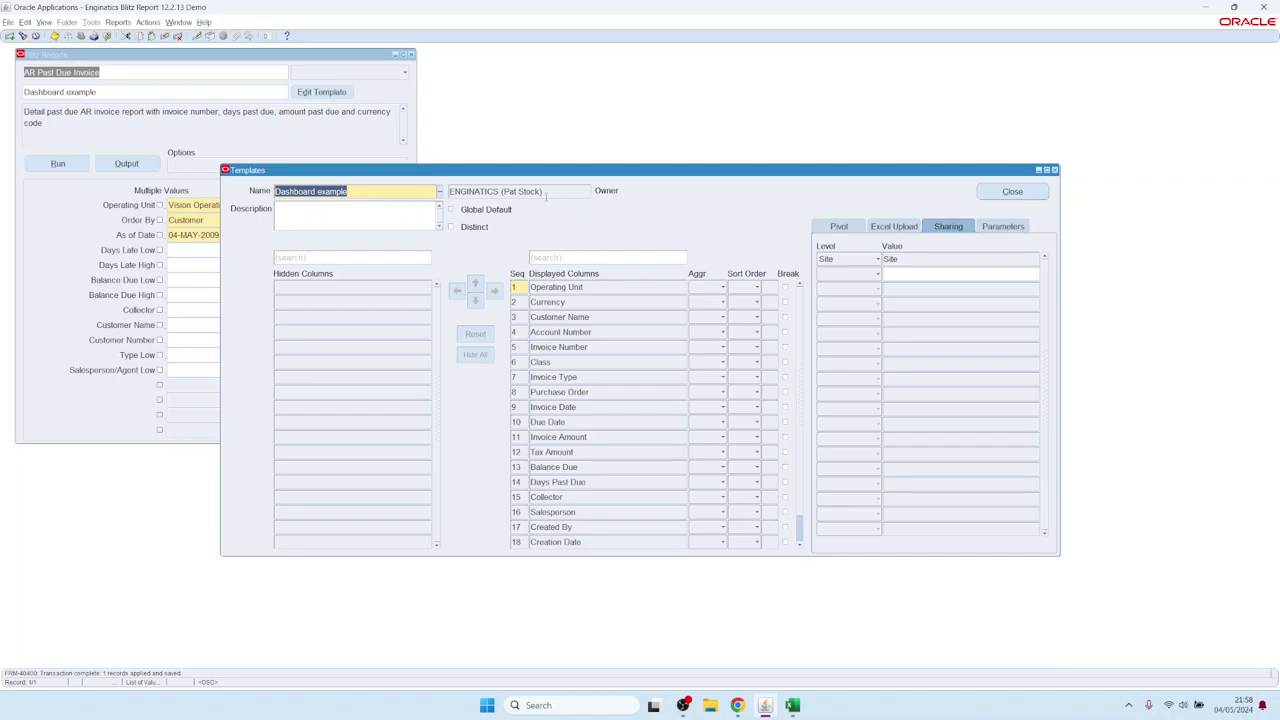
- Exclude the Customer Number parameter from the template and check the report's parameter list
{"action": "left_click_drag", "start_coordinate": [529, 174], "coordinate": [577, 174]}
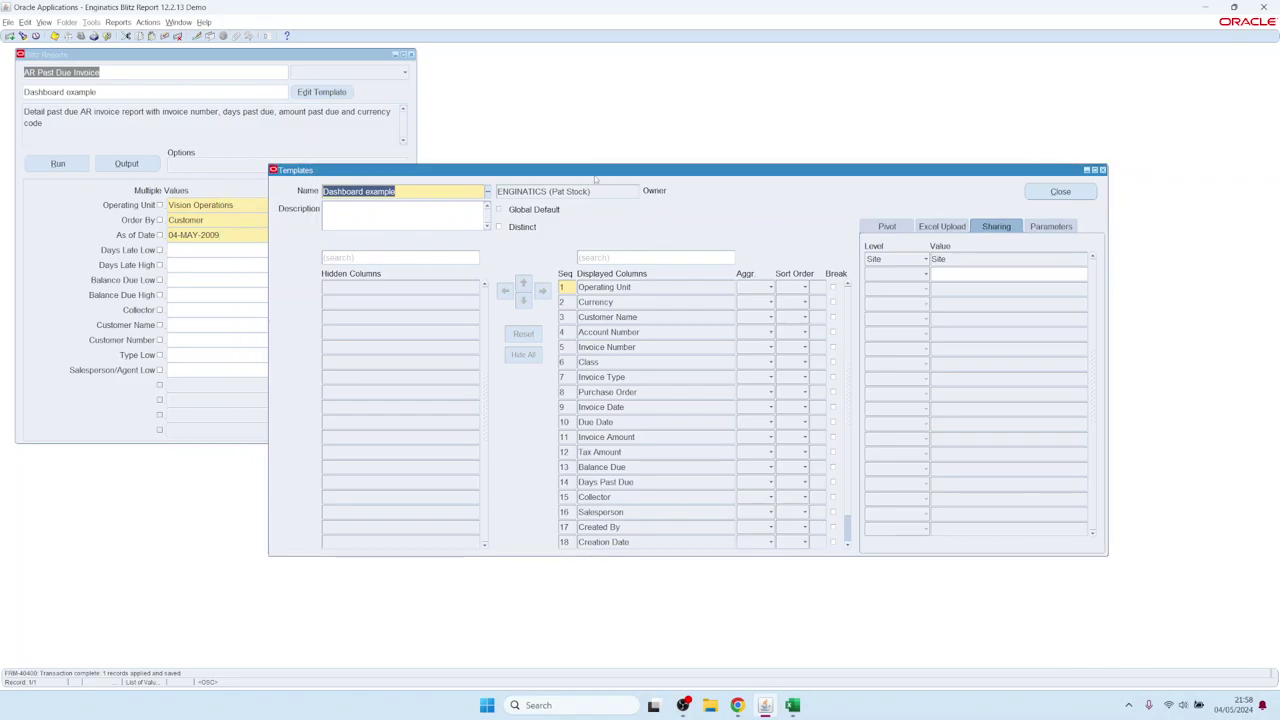
{"action": "left_click", "coordinate": [1065, 227]}
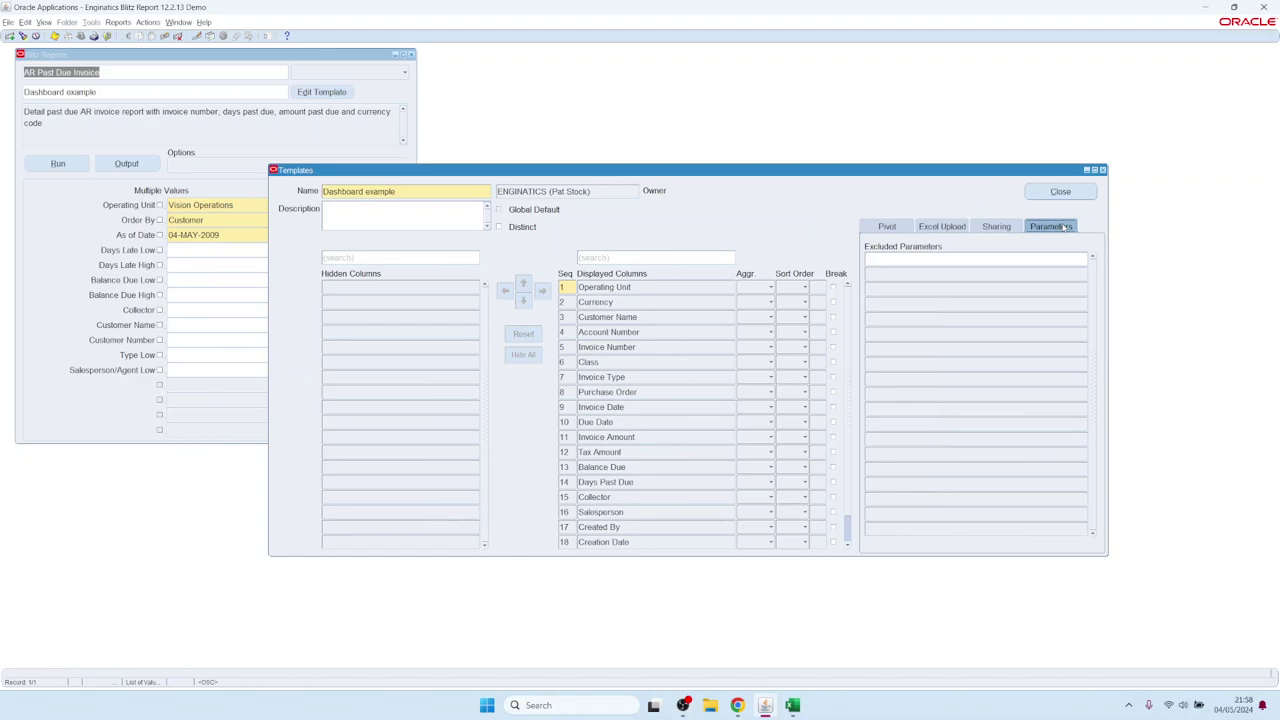
{"action": "left_click", "coordinate": [212, 290]}
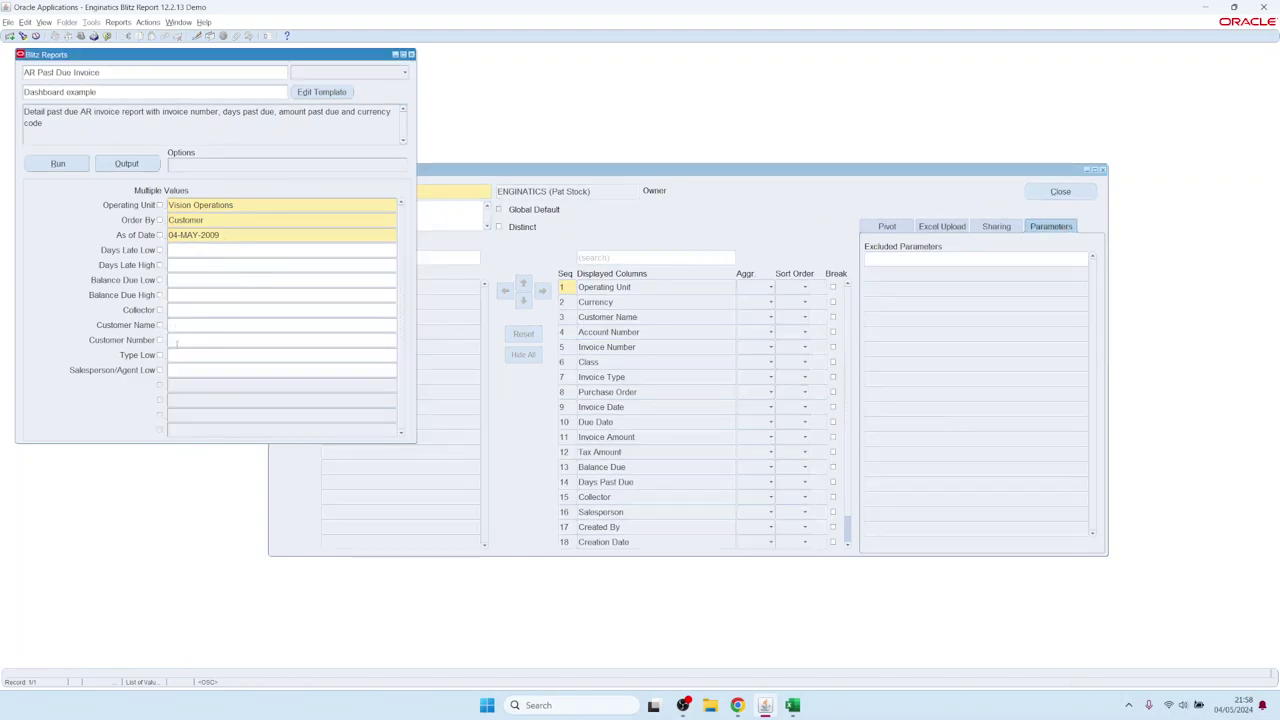
{"action": "left_click", "coordinate": [232, 339]}
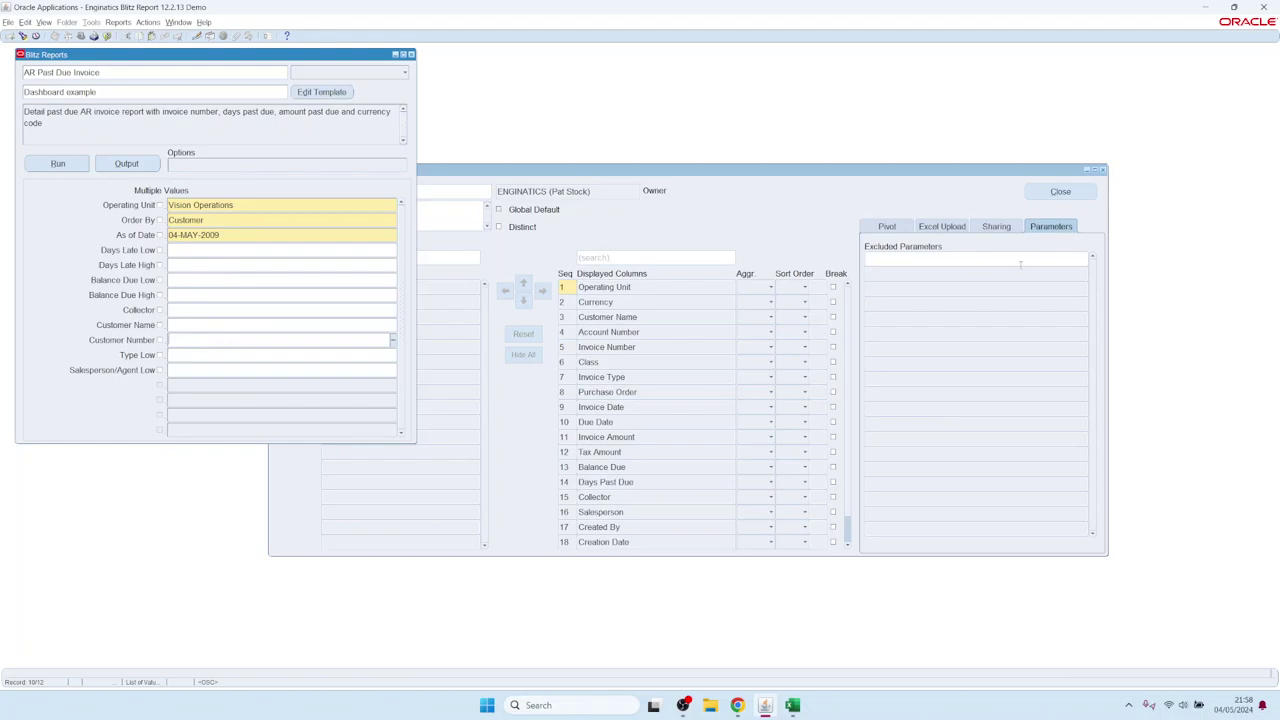
{"action": "left_click", "coordinate": [937, 260]}
{"action": "type", "text": "cu"}
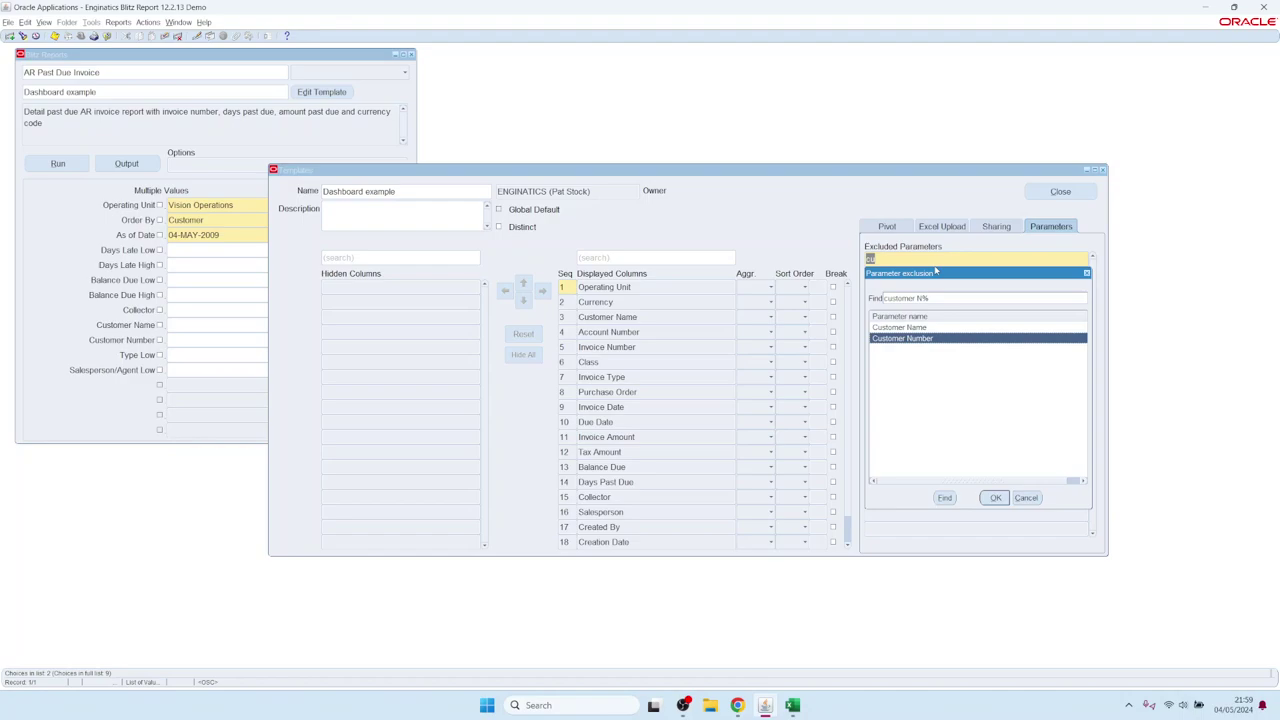
{"action": "key", "text": "Return"}
{"action": "left_click", "coordinate": [190, 339]}
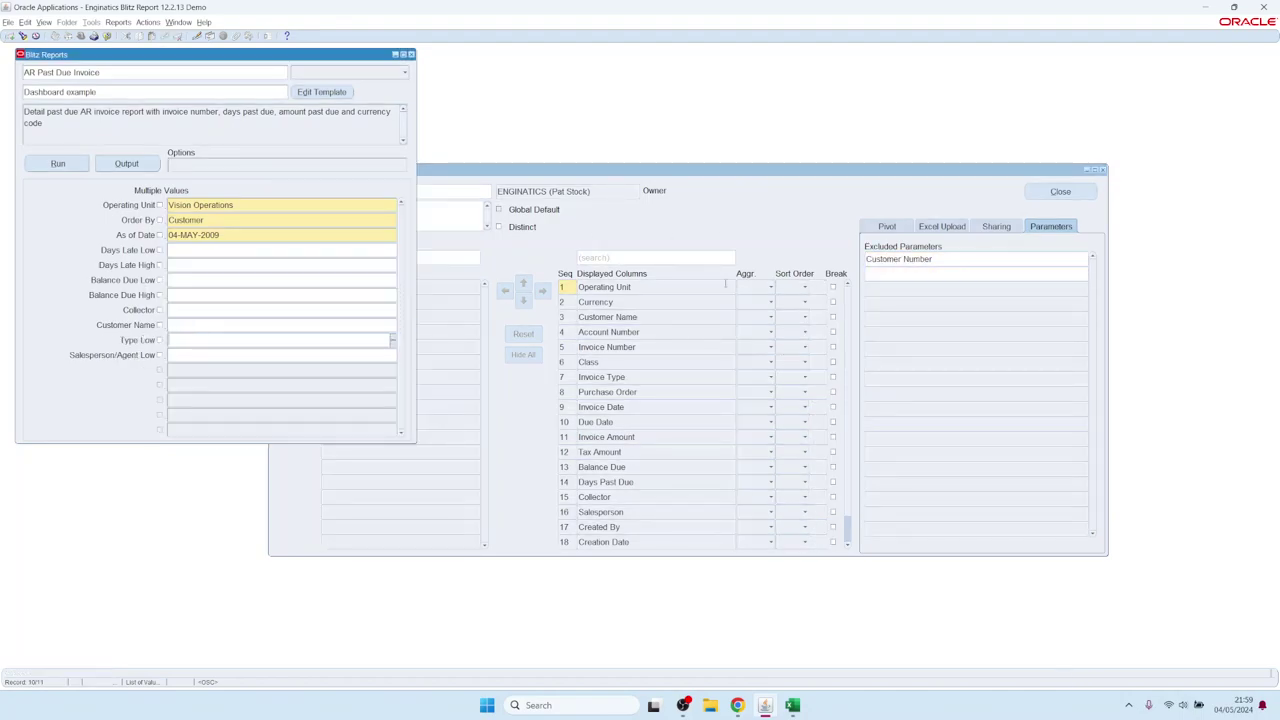
- Exclude the Type Low, Salesperson/Agent Low, Days Late High and Days Late Low parameters and close the template editor
{"action": "left_click", "coordinate": [868, 270]}
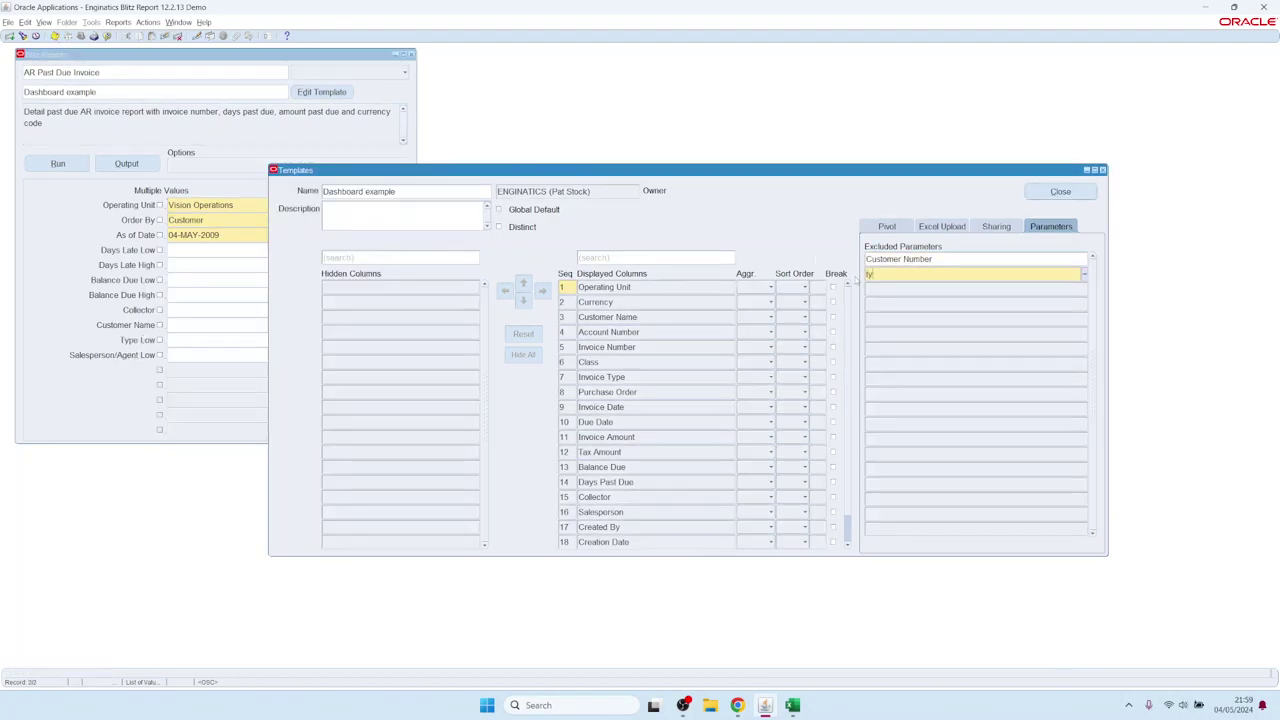
{"action": "type", "text": "ty"}
{"action": "key", "text": "Return"}
{"action": "type", "text": "sa"}
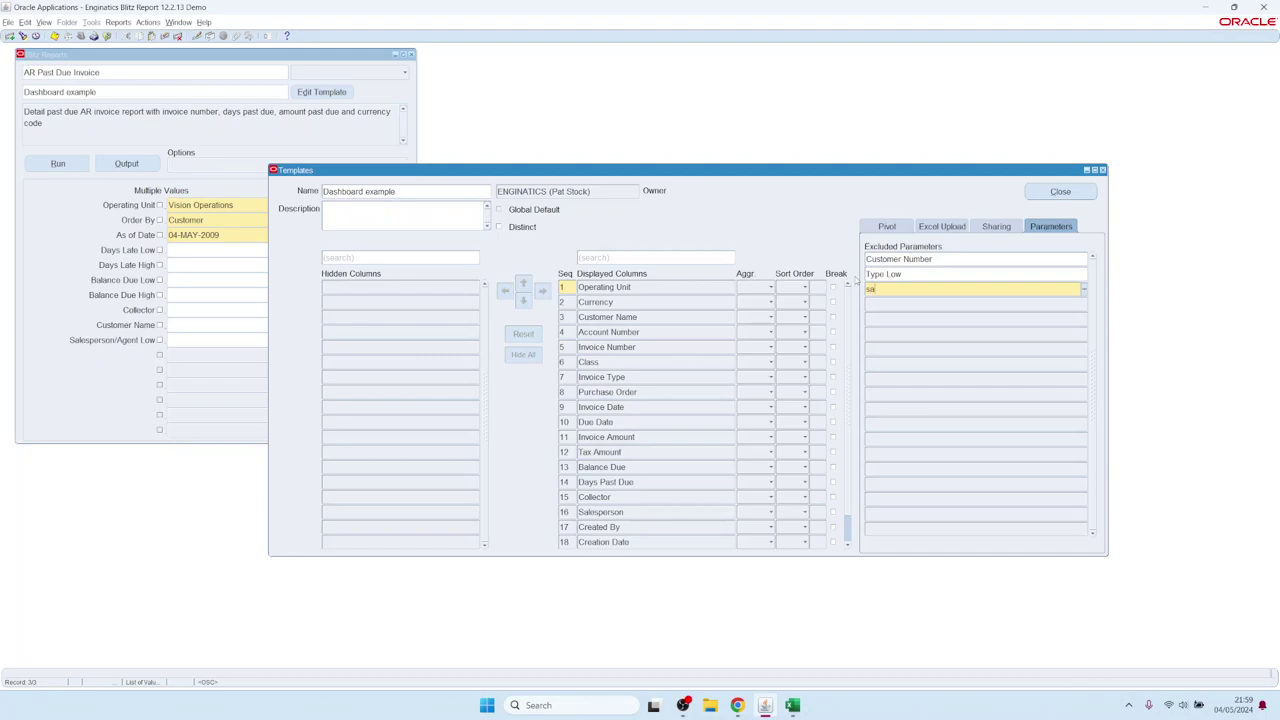
{"action": "key", "text": "Return"}
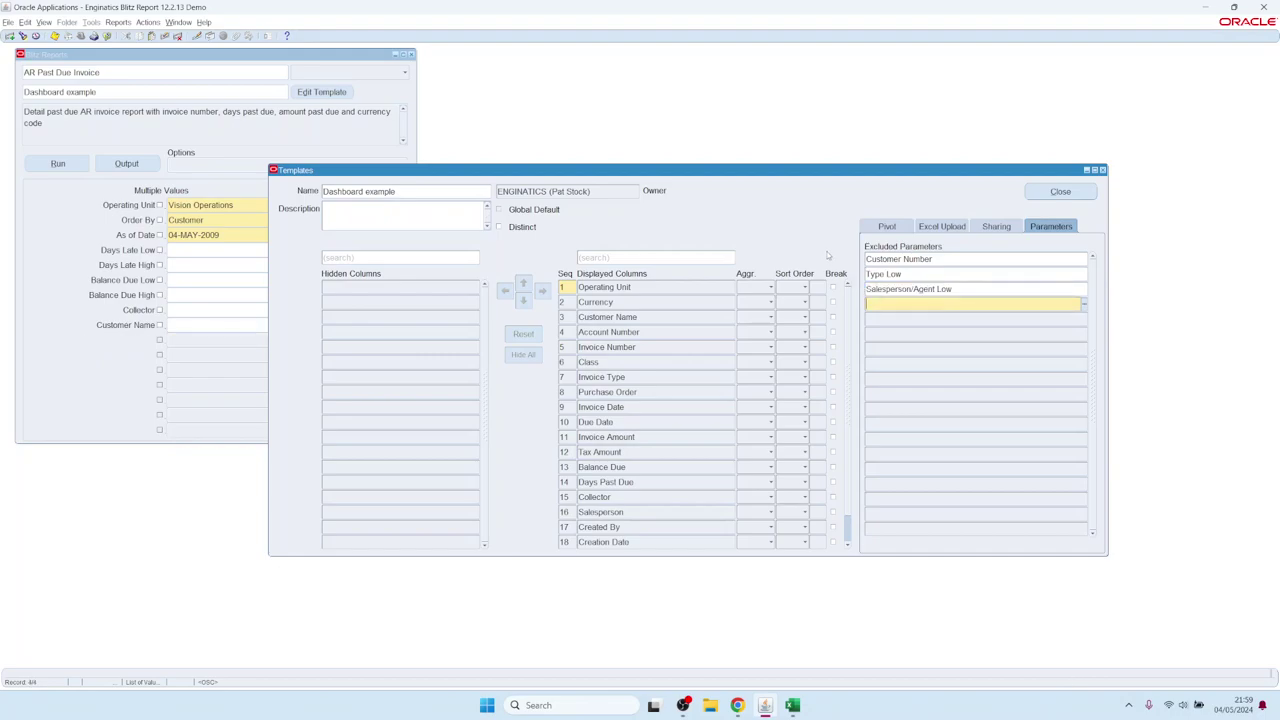
{"action": "type", "text": "da"}
{"action": "key", "text": "Return"}
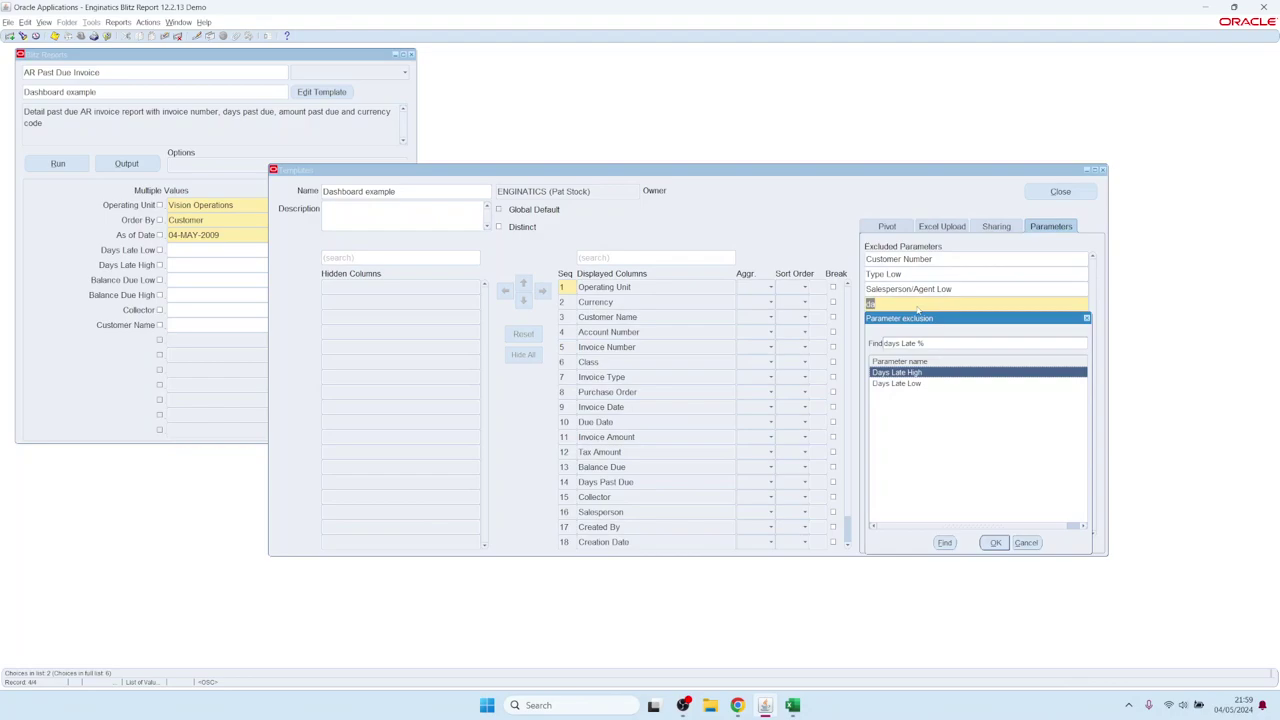
{"action": "key", "text": "Return"}
{"action": "type", "text": "da"}
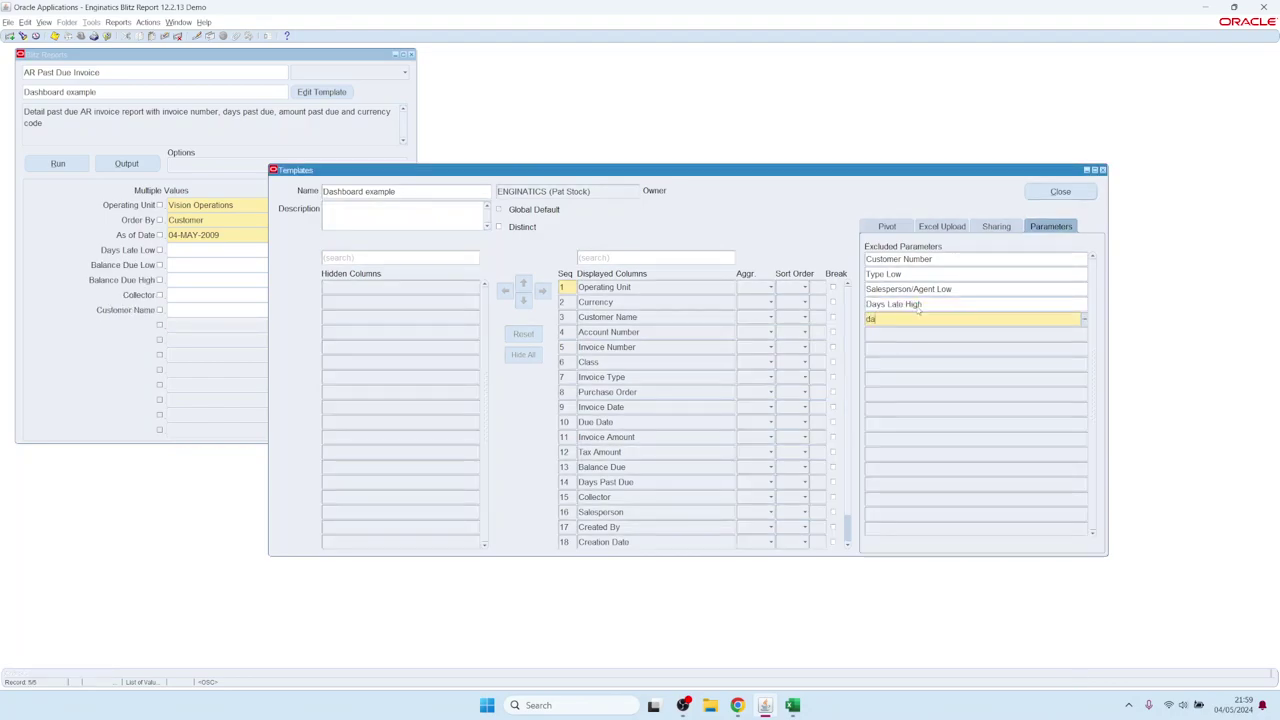
{"action": "key", "text": "Return"}
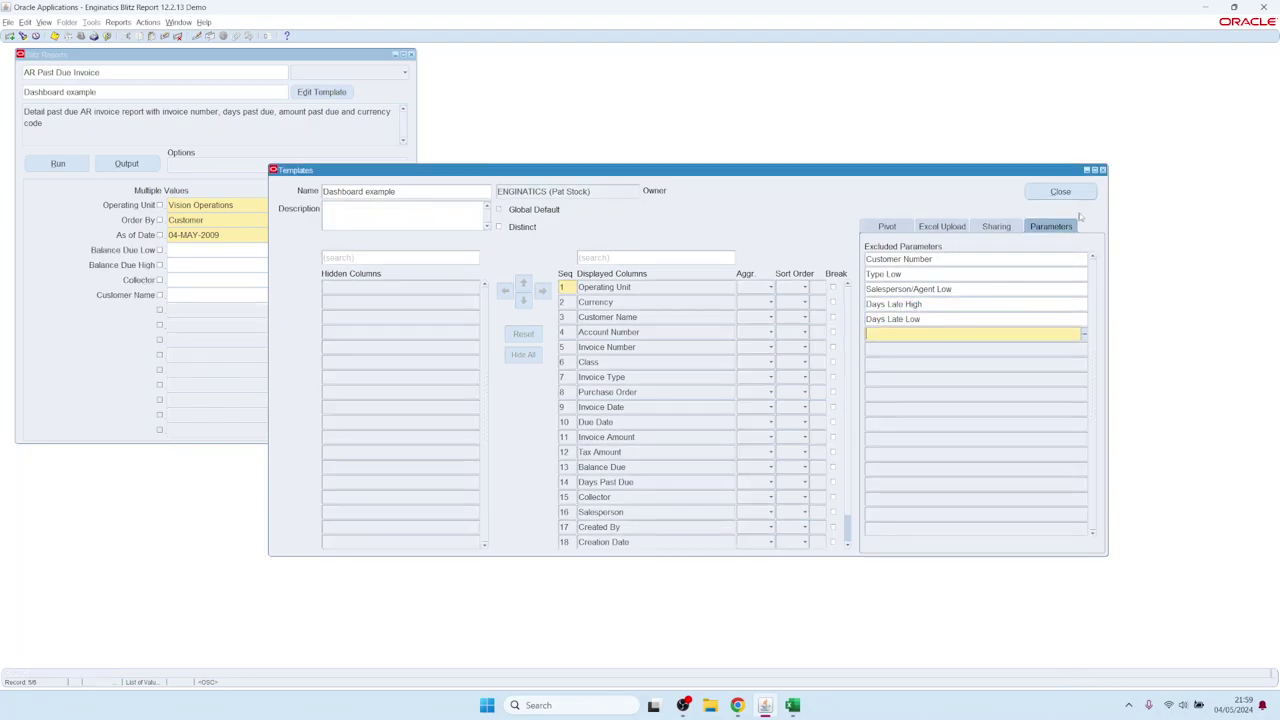
{"action": "left_click", "coordinate": [1060, 191]}
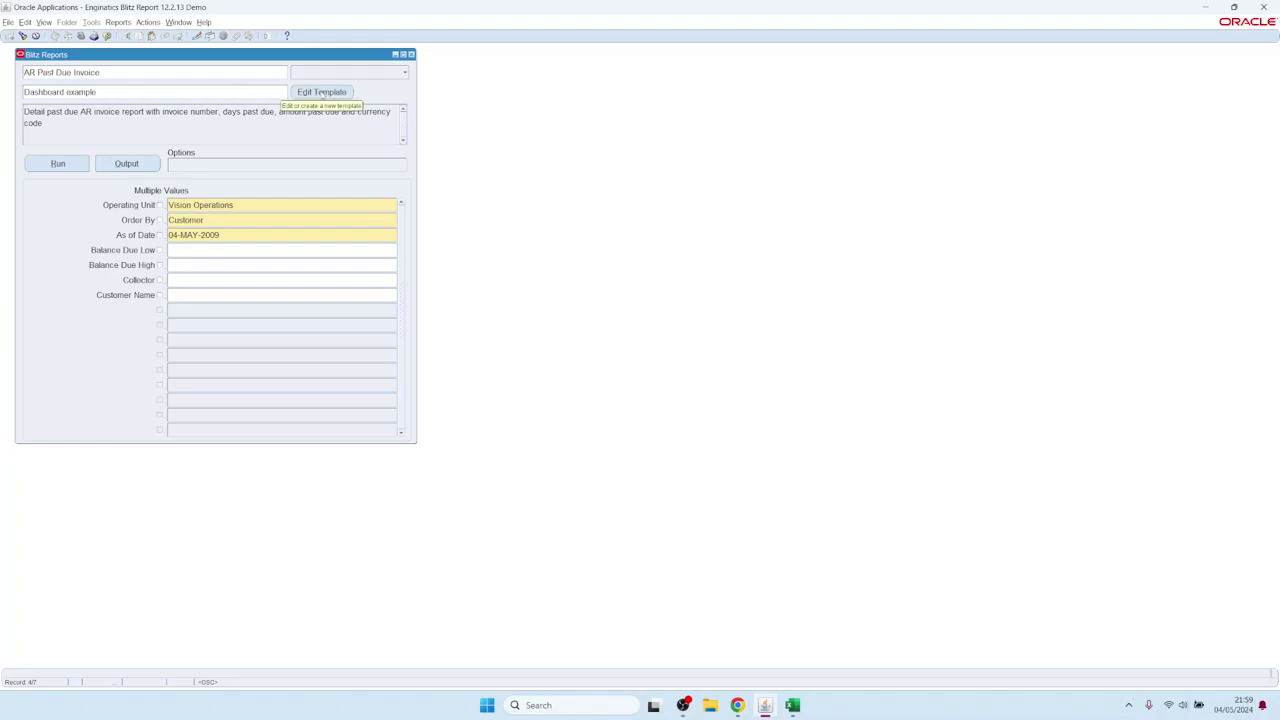
- Reopen the Dashboard example template for editing and check its sharing level and owner
{"action": "left_click", "coordinate": [328, 95]}
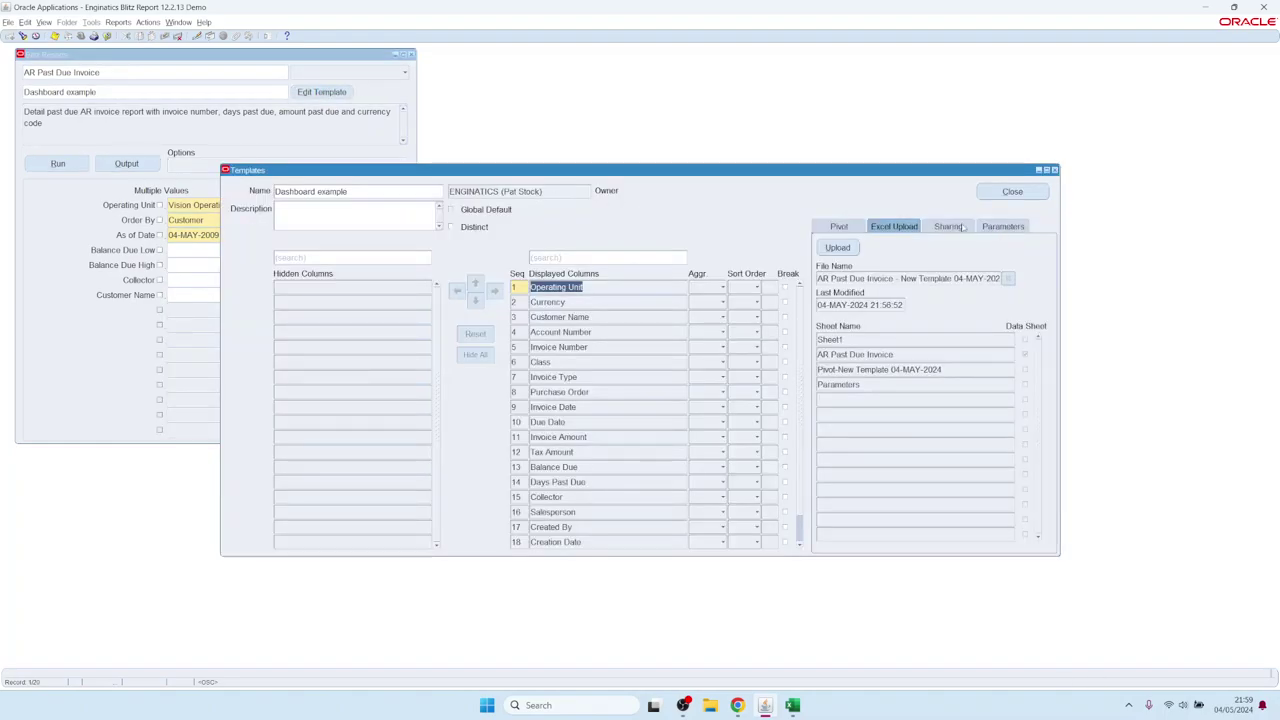
{"action": "left_click", "coordinate": [955, 228]}
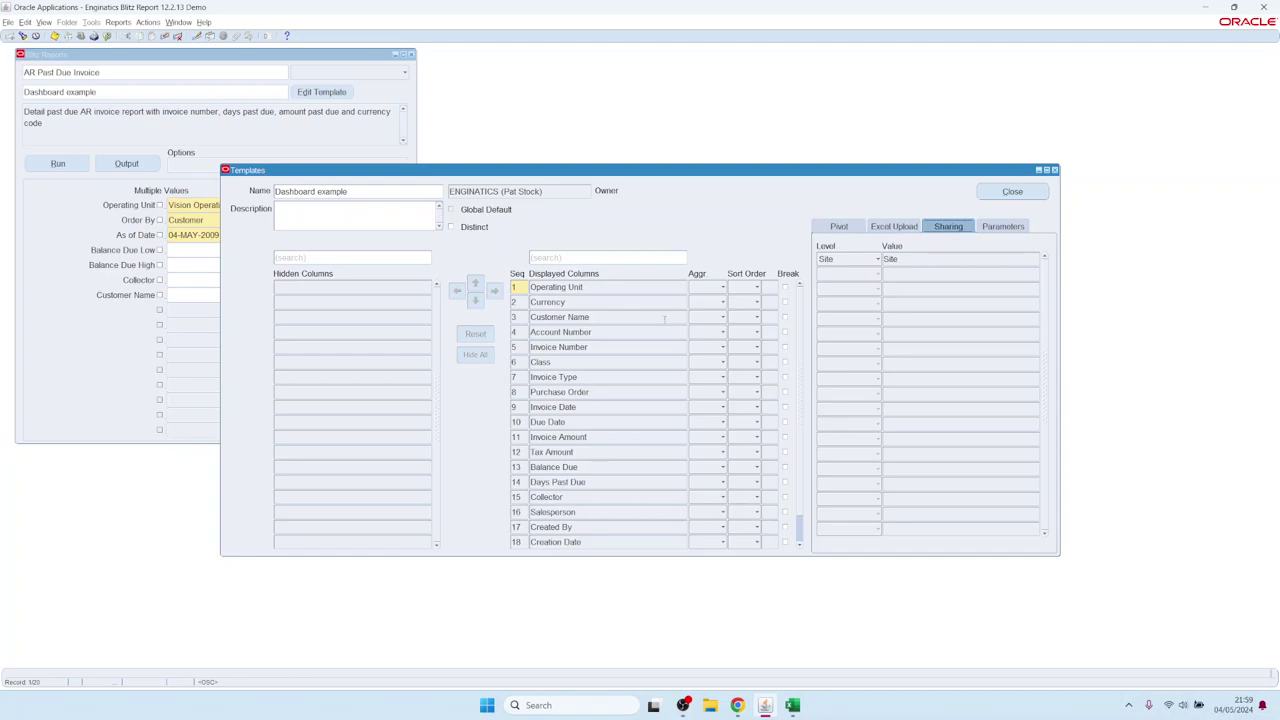
{"action": "left_click", "coordinate": [483, 191]}
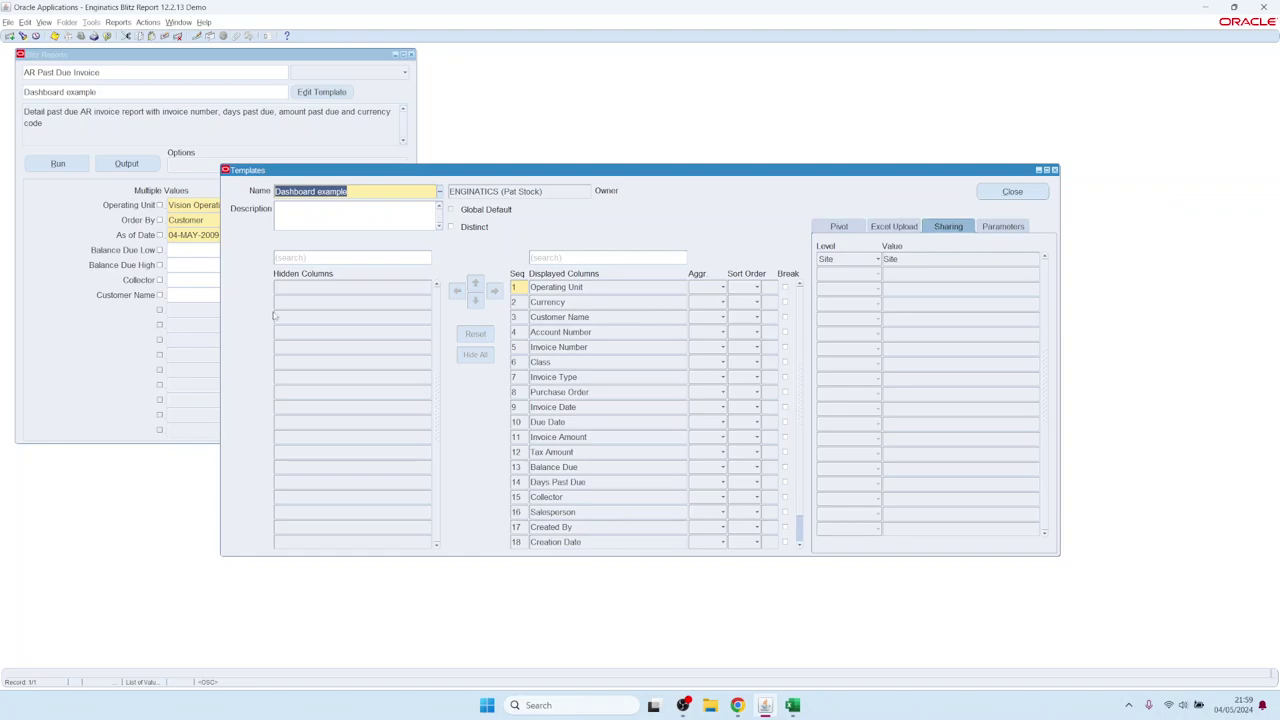
- List the report's templates and compare their owners, sharing levels and global default settings
{"action": "double_click", "coordinate": [317, 192]}
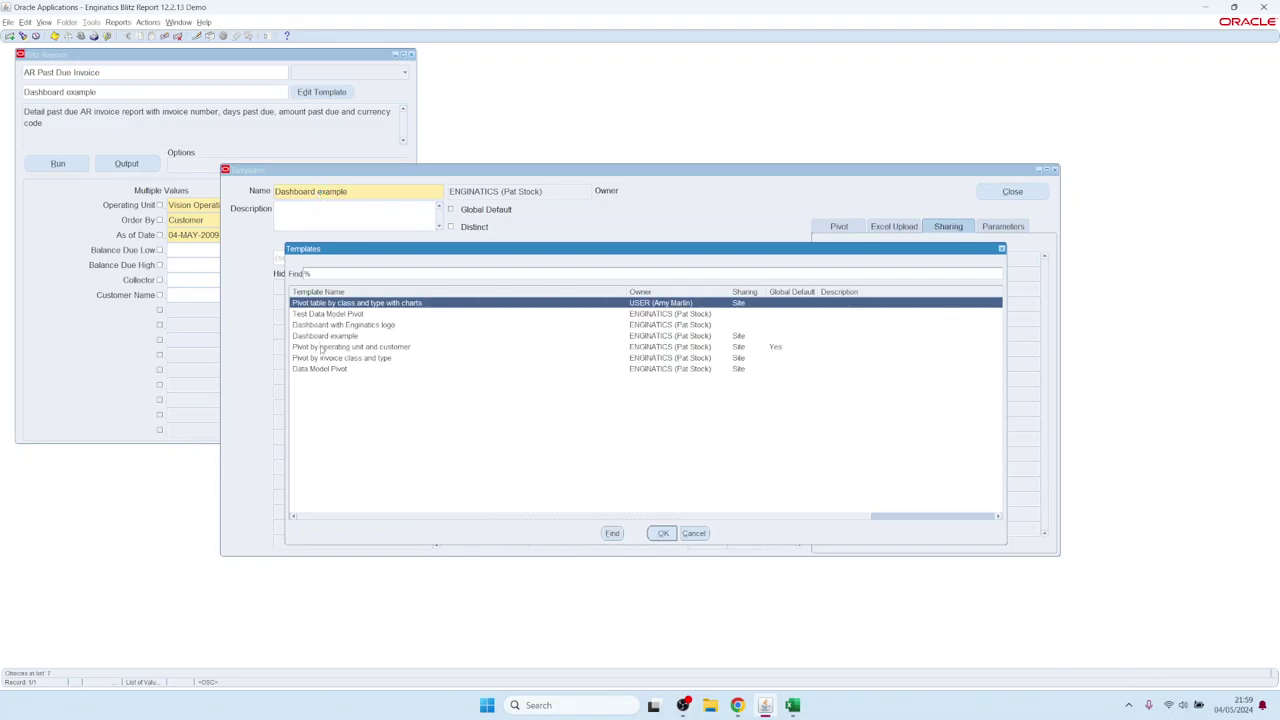
{"action": "key", "text": "Down"}
{"action": "key", "text": "Down"}
{"action": "key", "text": "Down"}
{"action": "key", "text": "Down"}
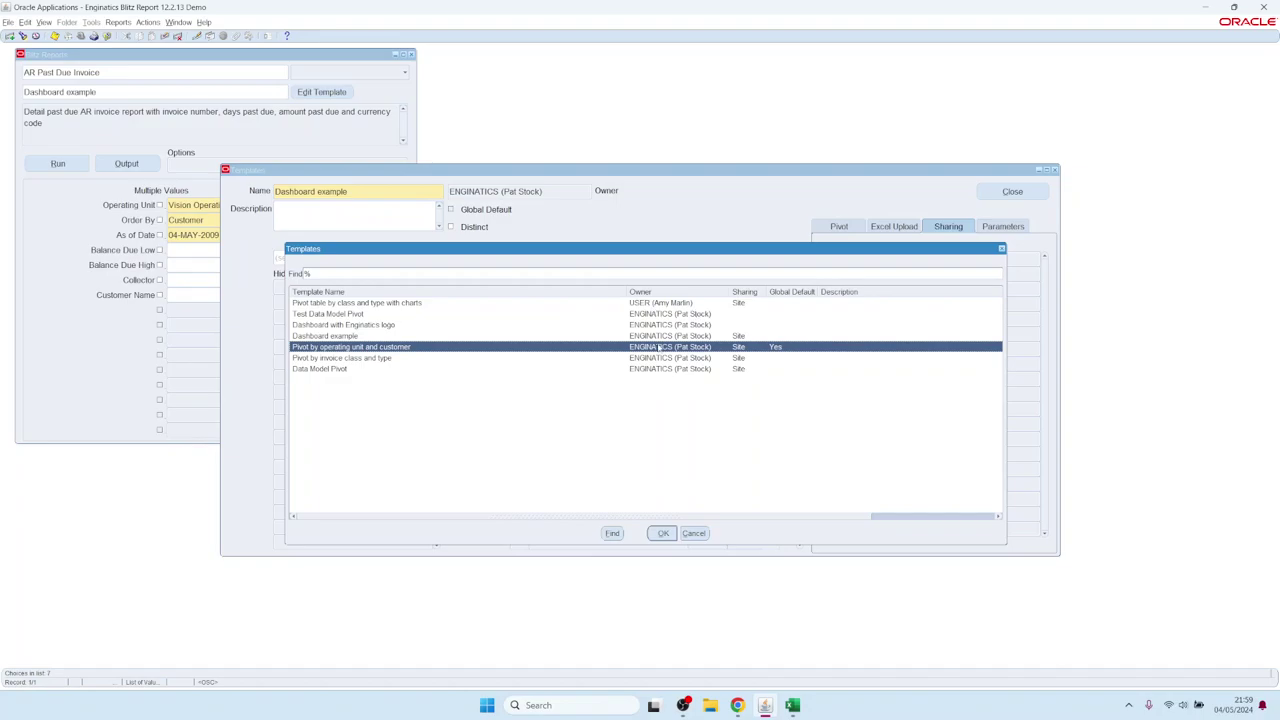
{"action": "key", "text": "Up"}
{"action": "key", "text": "Up"}
{"action": "key", "text": "Down"}
{"action": "key", "text": "Down"}
{"action": "key", "text": "Down"}
{"action": "key", "text": "Down"}
{"action": "key", "text": "Up"}
{"action": "key", "text": "Up"}
{"action": "key", "text": "Up"}
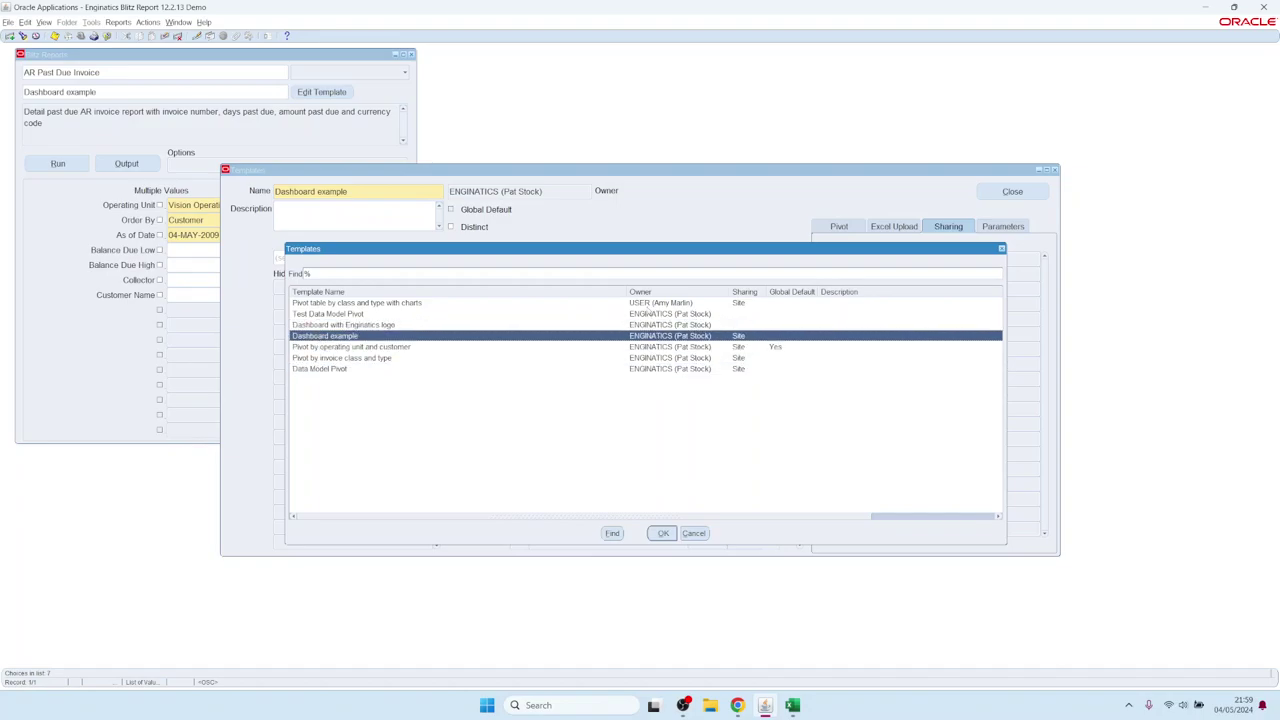
- Load the "Pivot table by class and type with charts" template and check whether its name can be edited
{"action": "left_click", "coordinate": [646, 304]}
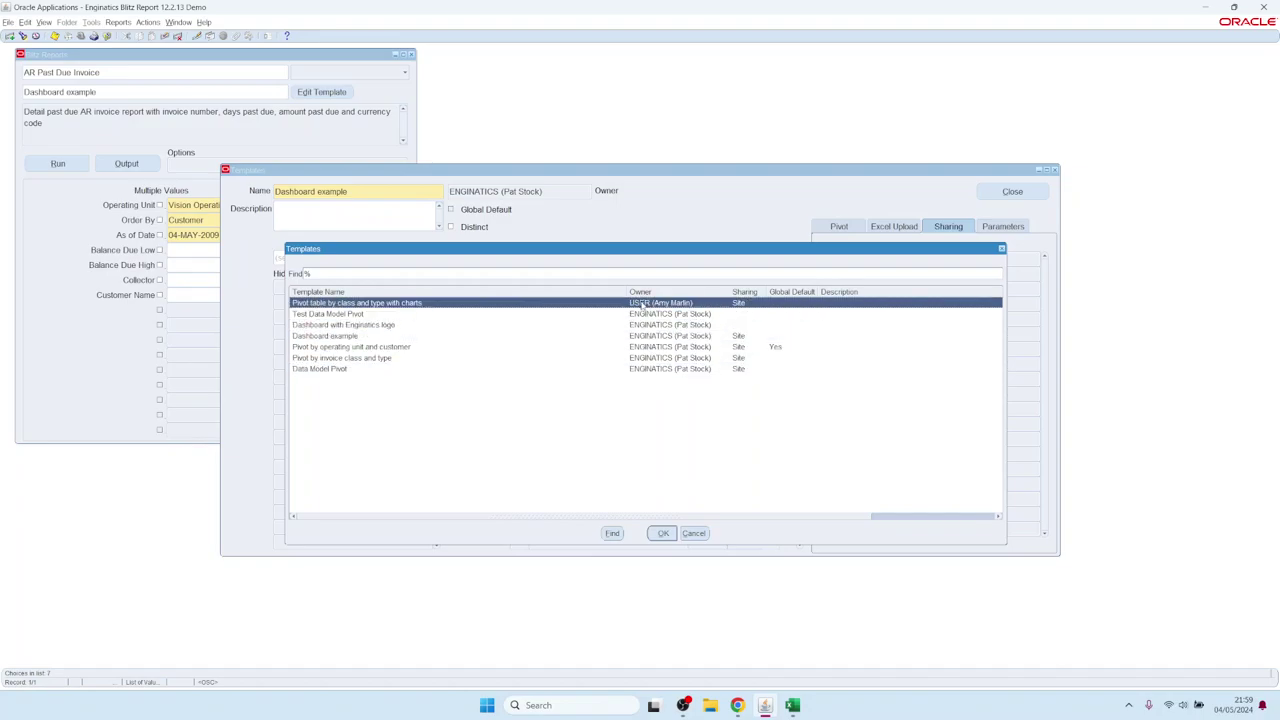
{"action": "double_click", "coordinate": [642, 305]}
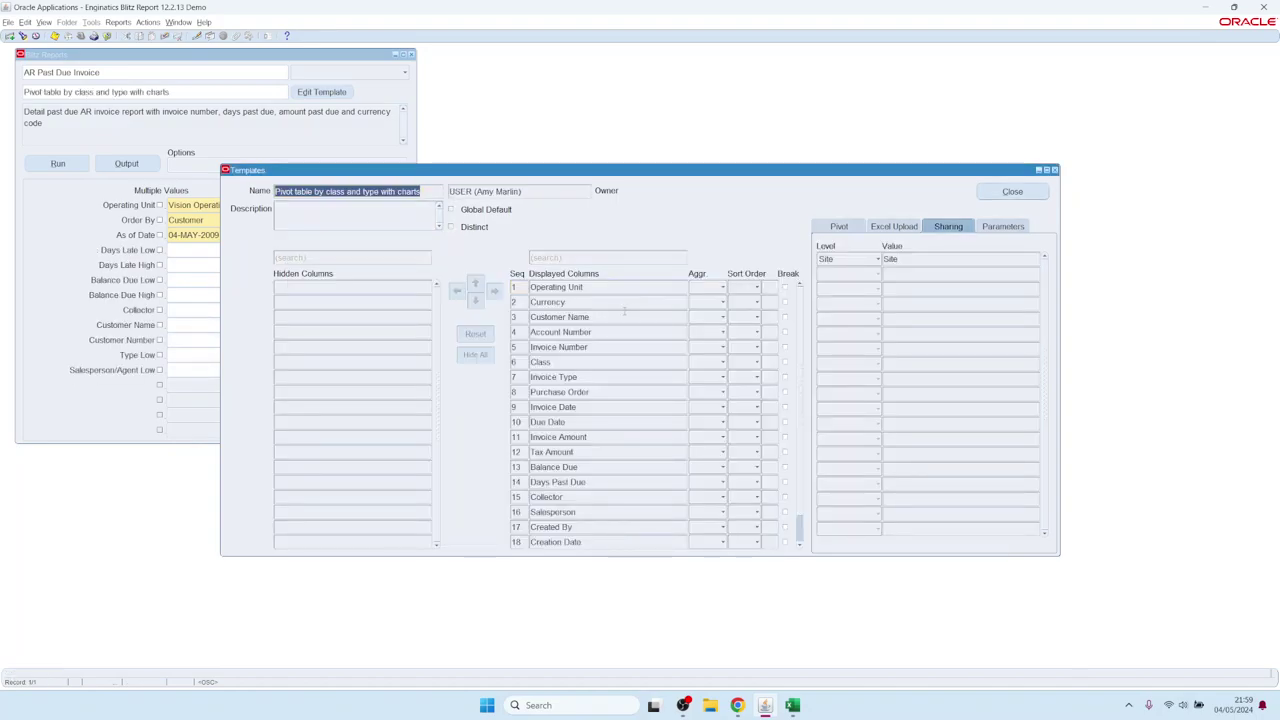
{"action": "left_click", "coordinate": [359, 191]}
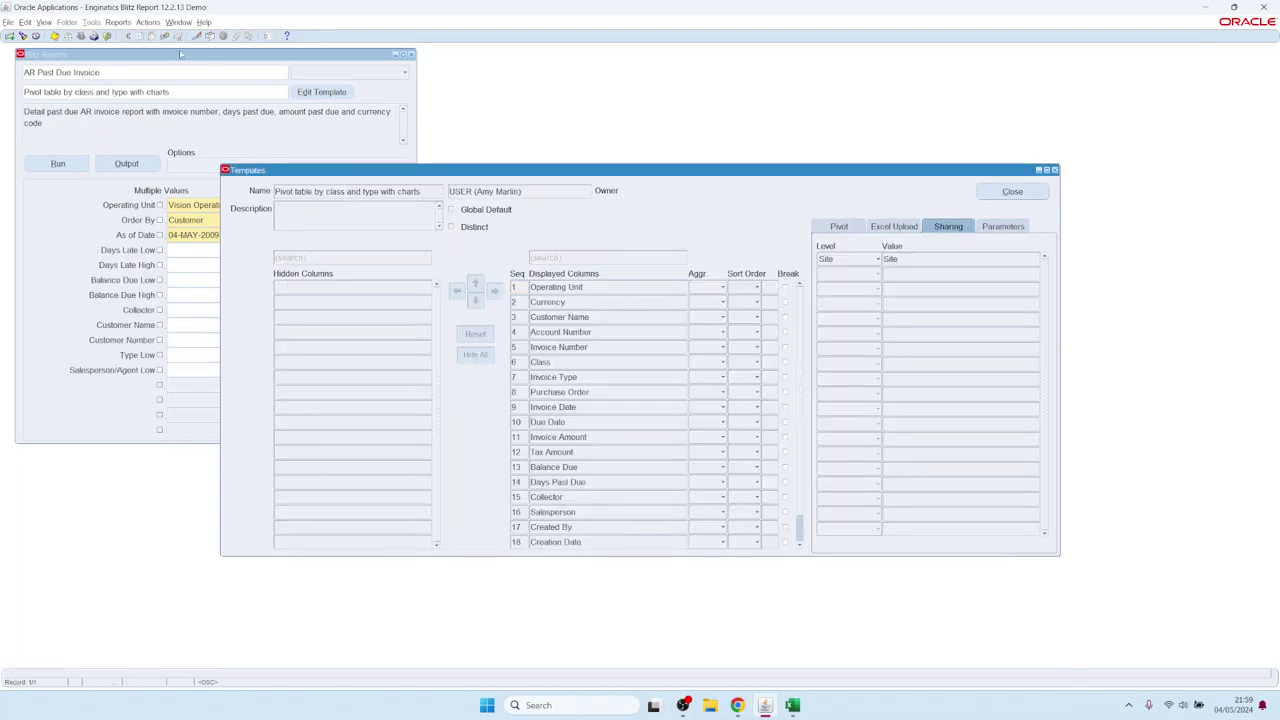
- Review the pivot layout, uploaded Excel file, sharing level and excluded parameters of the "Pivot table by class and type with charts" template
{"action": "left_click", "coordinate": [891, 228]}
{"action": "left_click", "coordinate": [846, 228]}
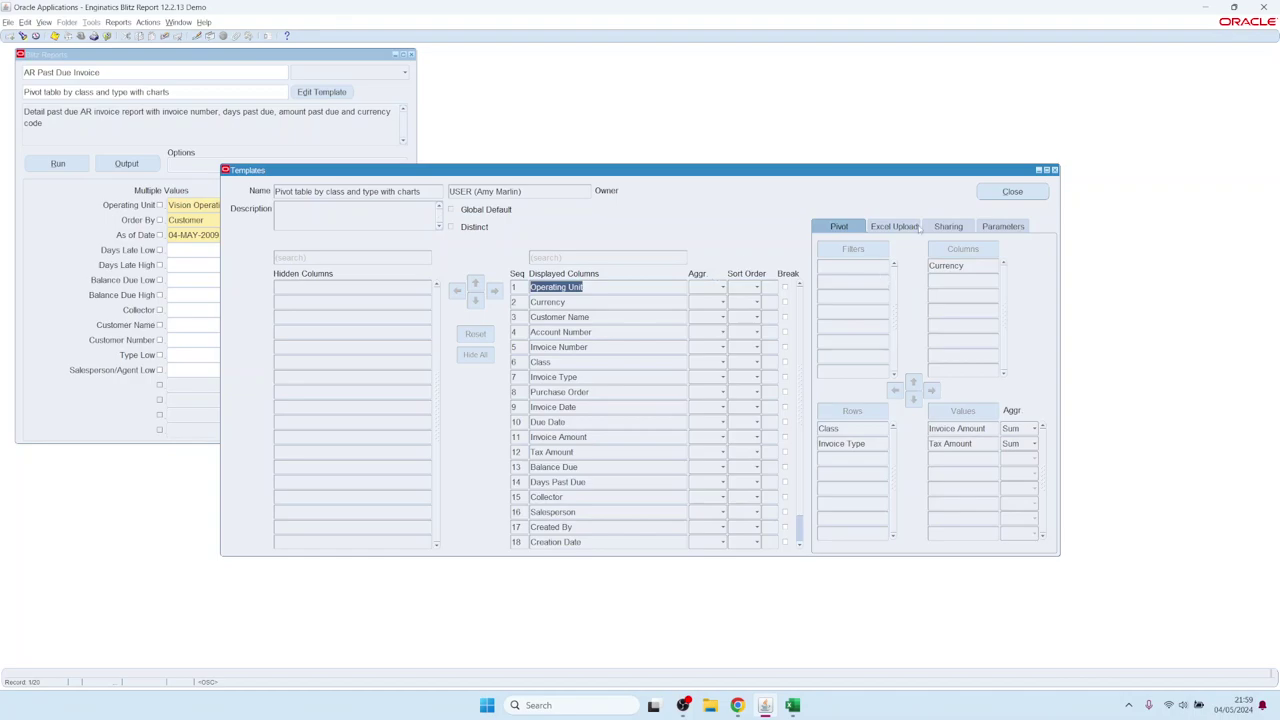
{"action": "left_click", "coordinate": [912, 227]}
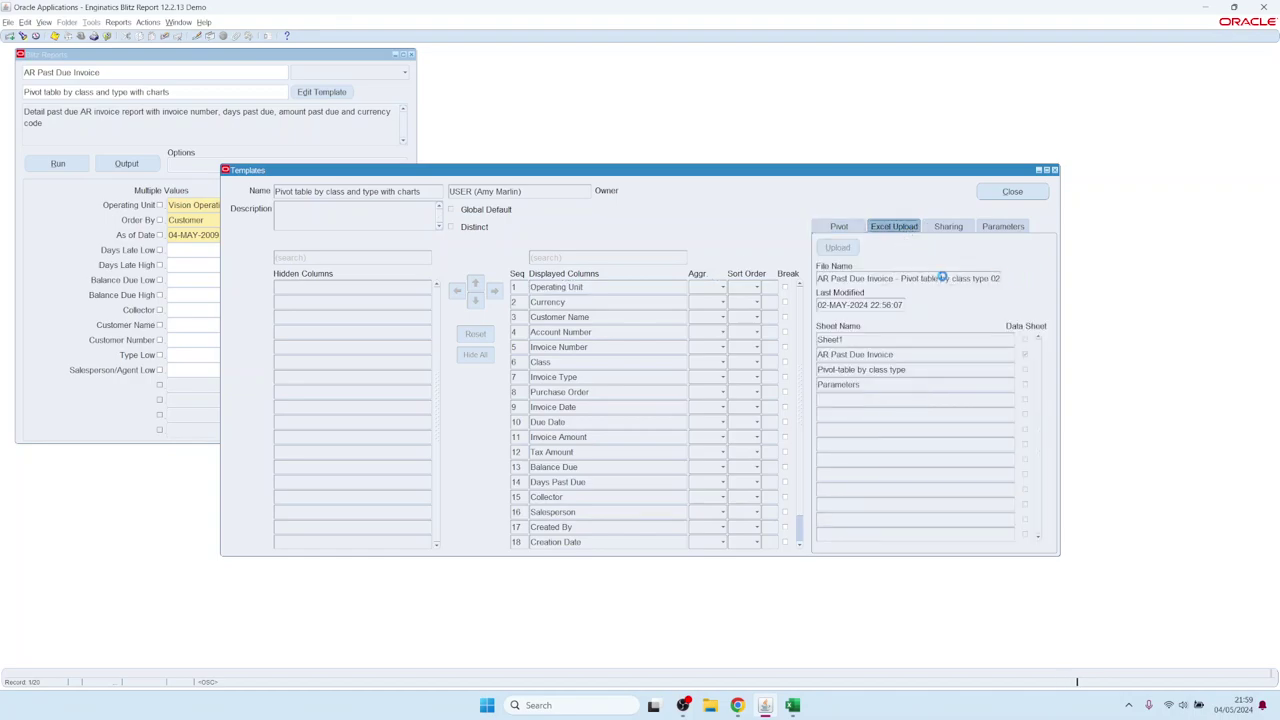
{"action": "left_click", "coordinate": [942, 277]}
{"action": "left_click", "coordinate": [950, 226]}
{"action": "left_click", "coordinate": [1003, 226]}
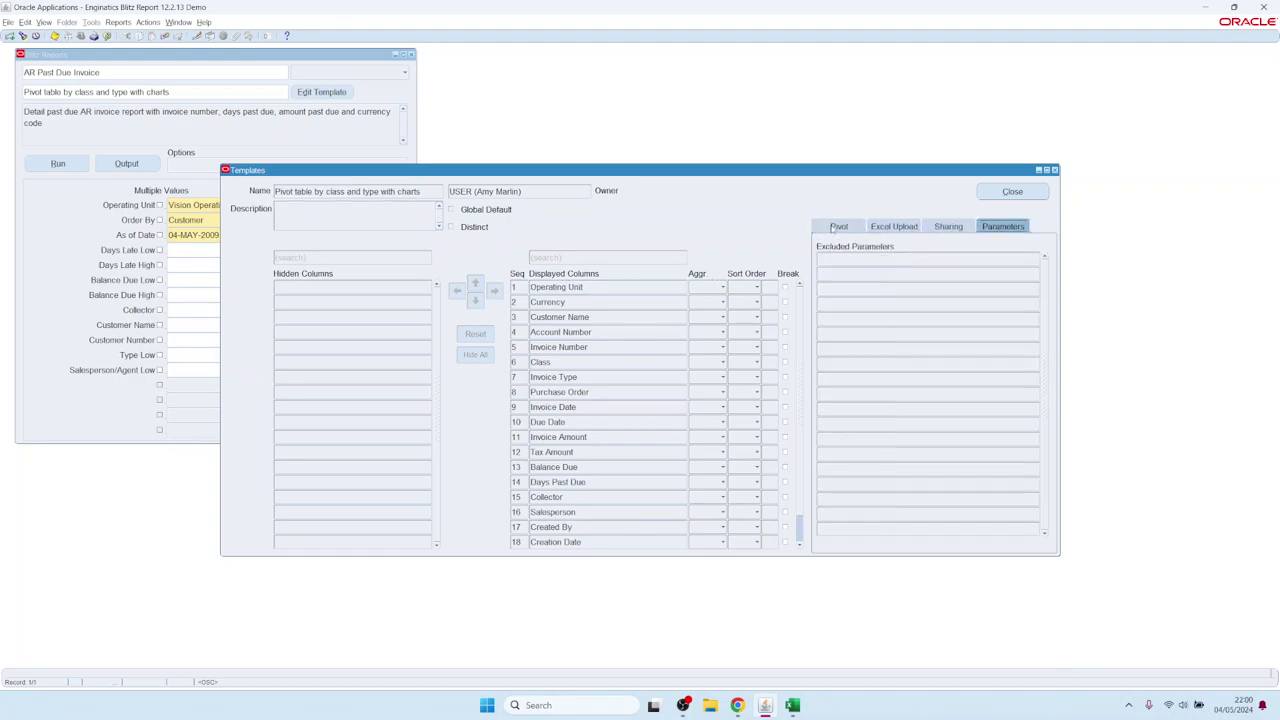
{"action": "left_click", "coordinate": [836, 227]}
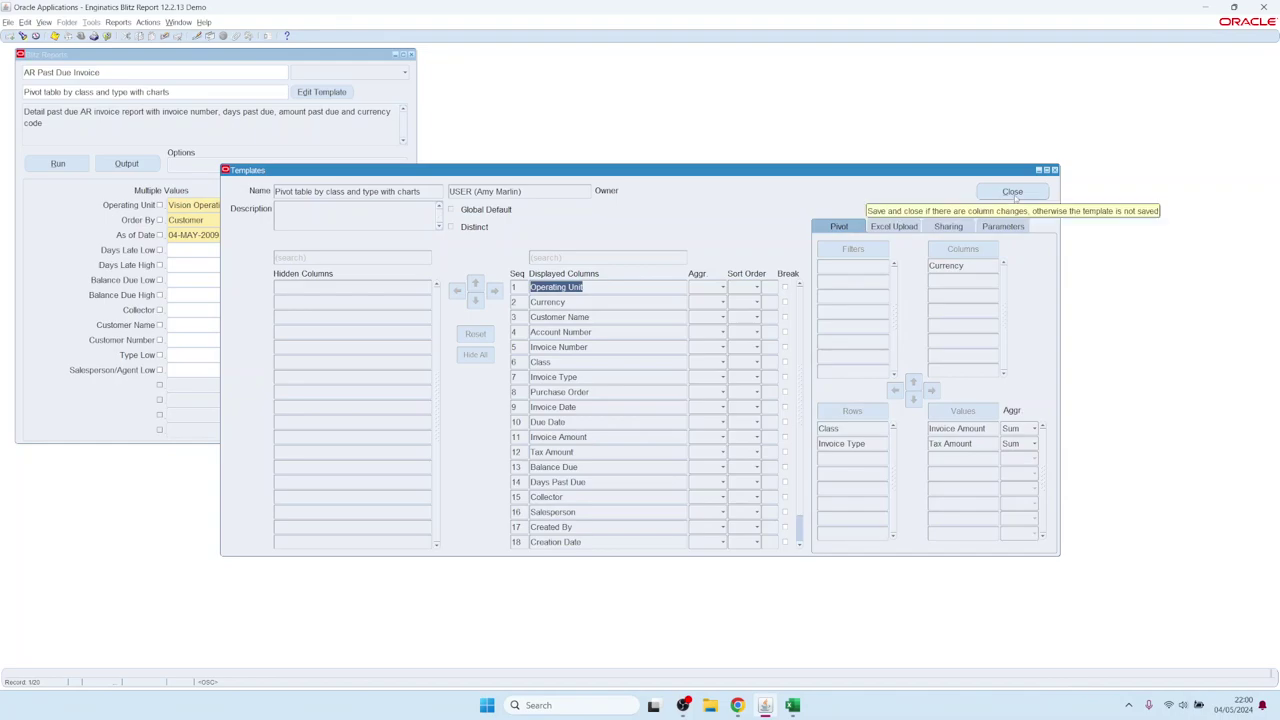
- Run the report with the "Pivot table by class and type with charts" template, view the Excel output and return to Oracle Applications
{"action": "left_click", "coordinate": [58, 163]}
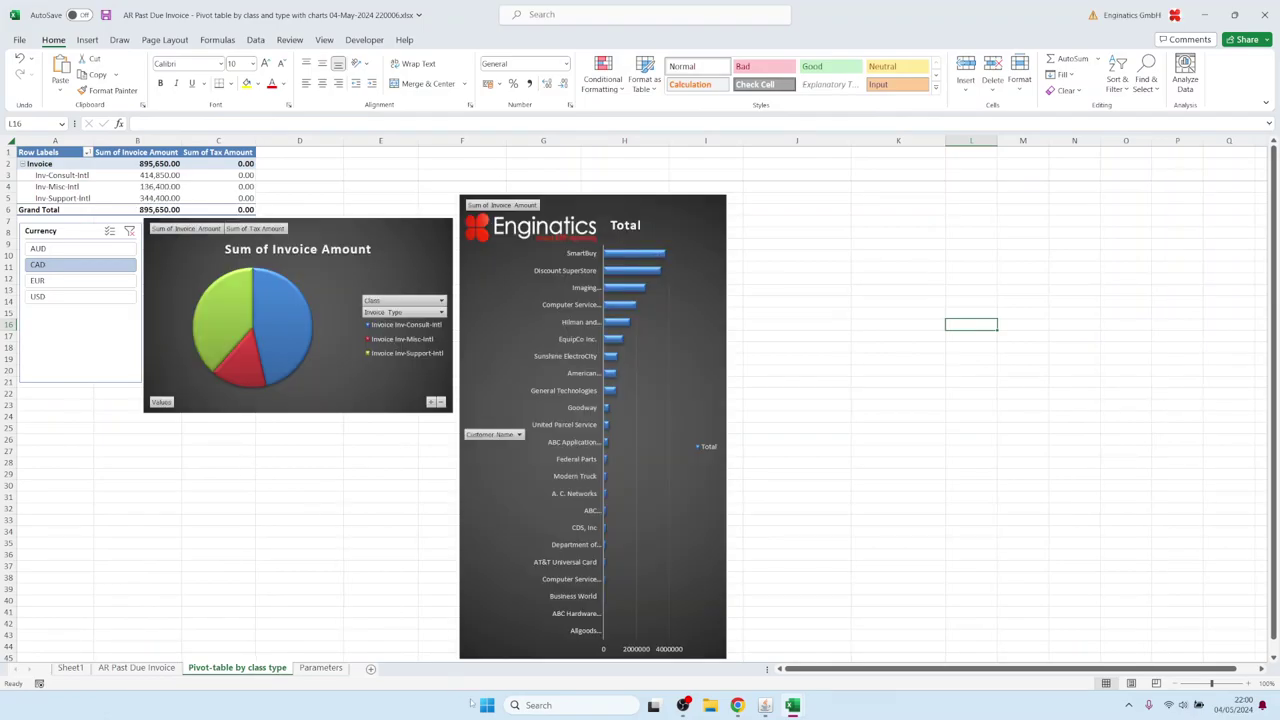
{"action": "mouse_move", "coordinate": [766, 710]}
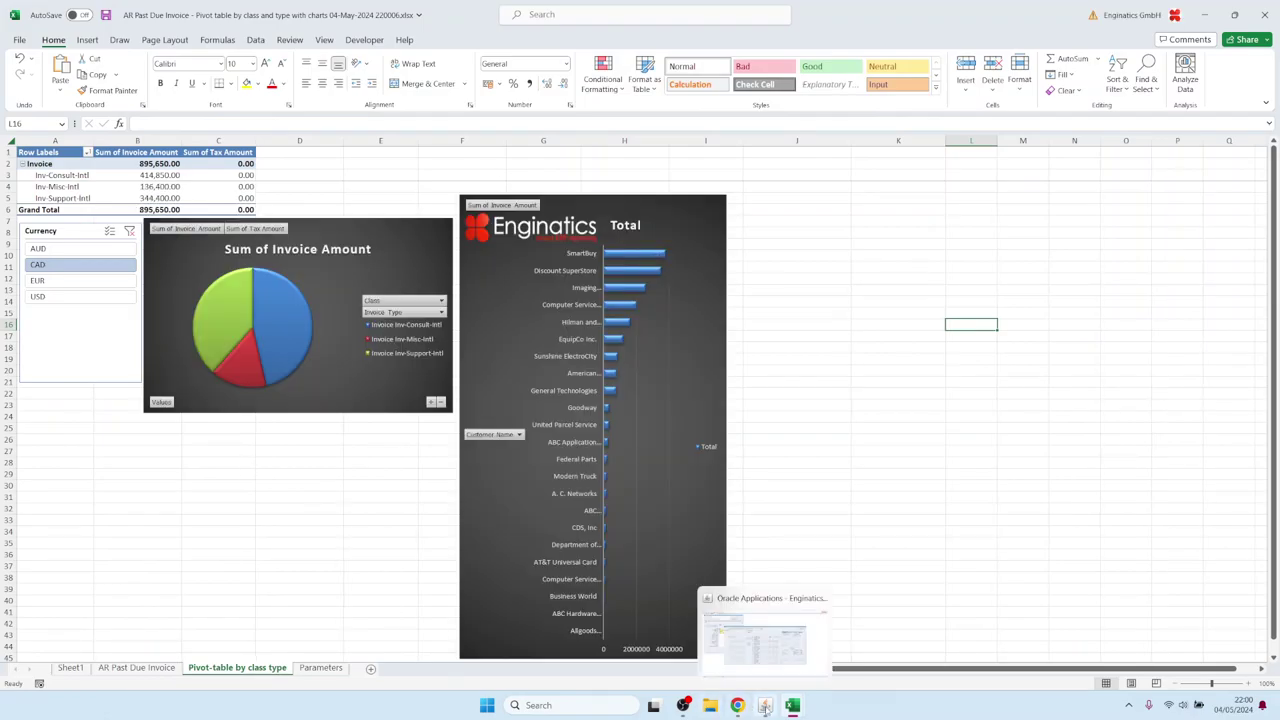
{"action": "left_click", "coordinate": [764, 645]}
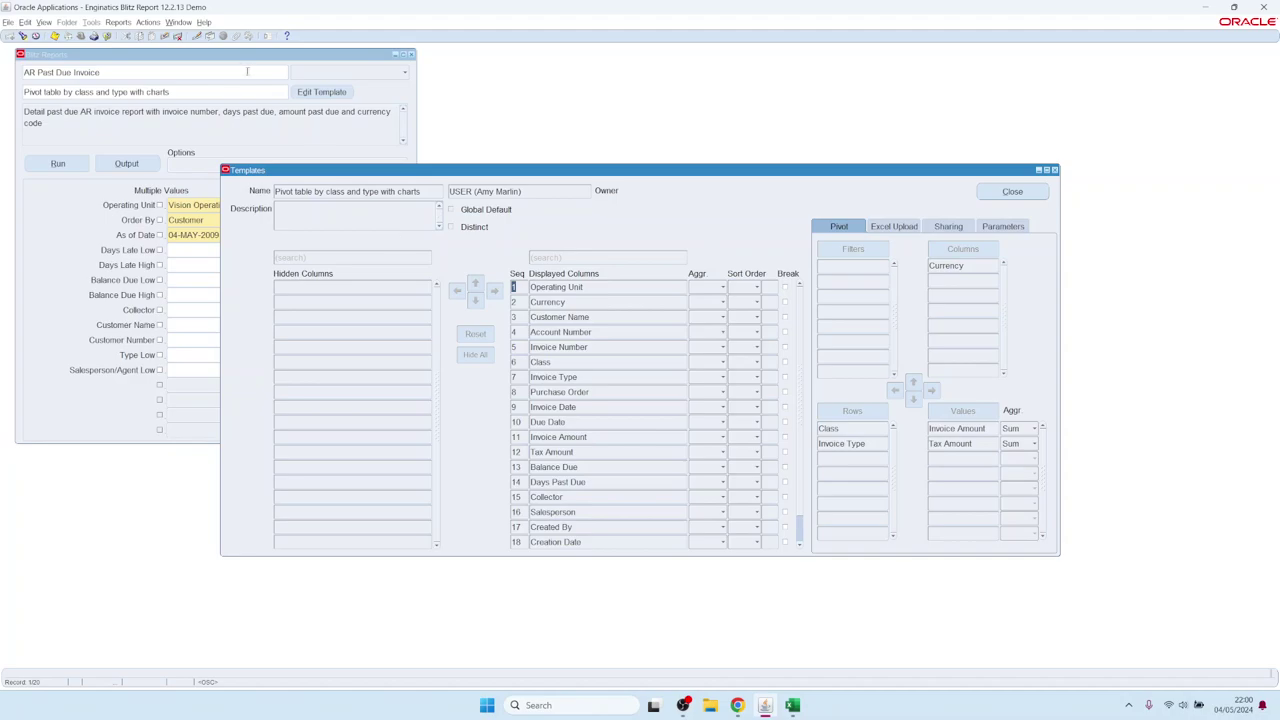
- Copy the "Pivot table by class and type with charts" template, check the copy's name and owner, and close the template editor
{"action": "left_click", "coordinate": [148, 22]}
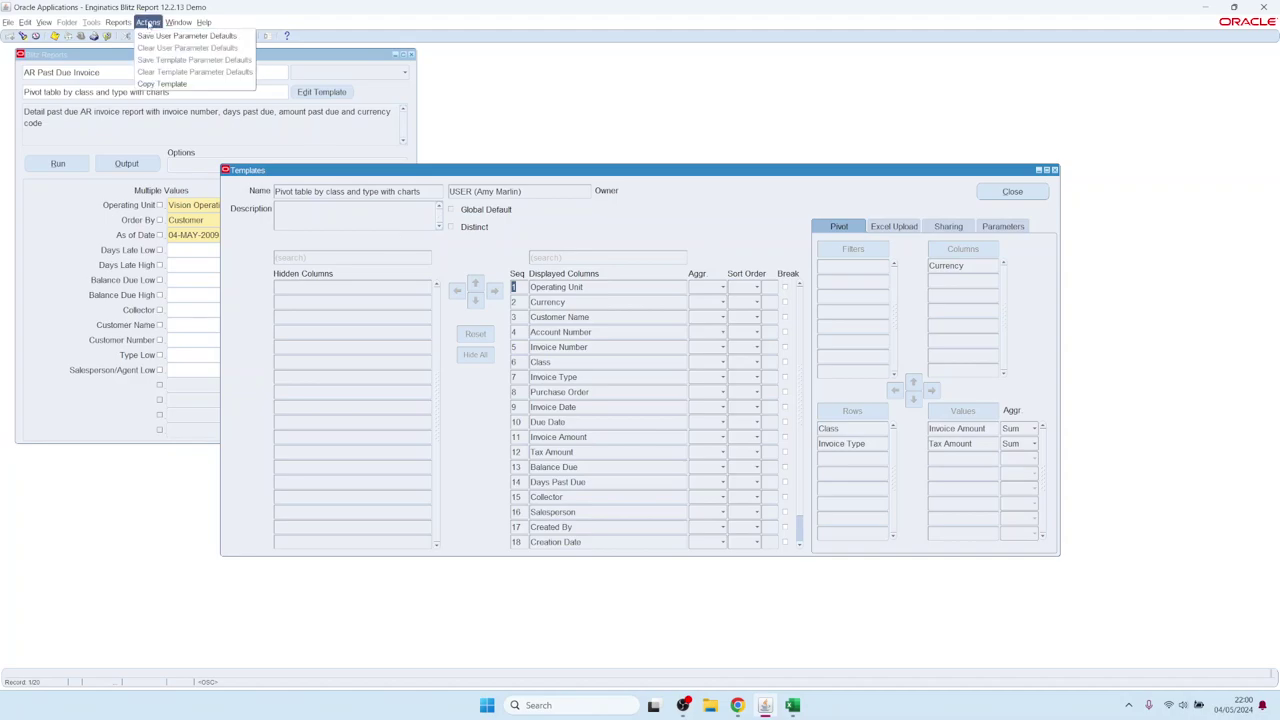
{"action": "left_click", "coordinate": [175, 86]}
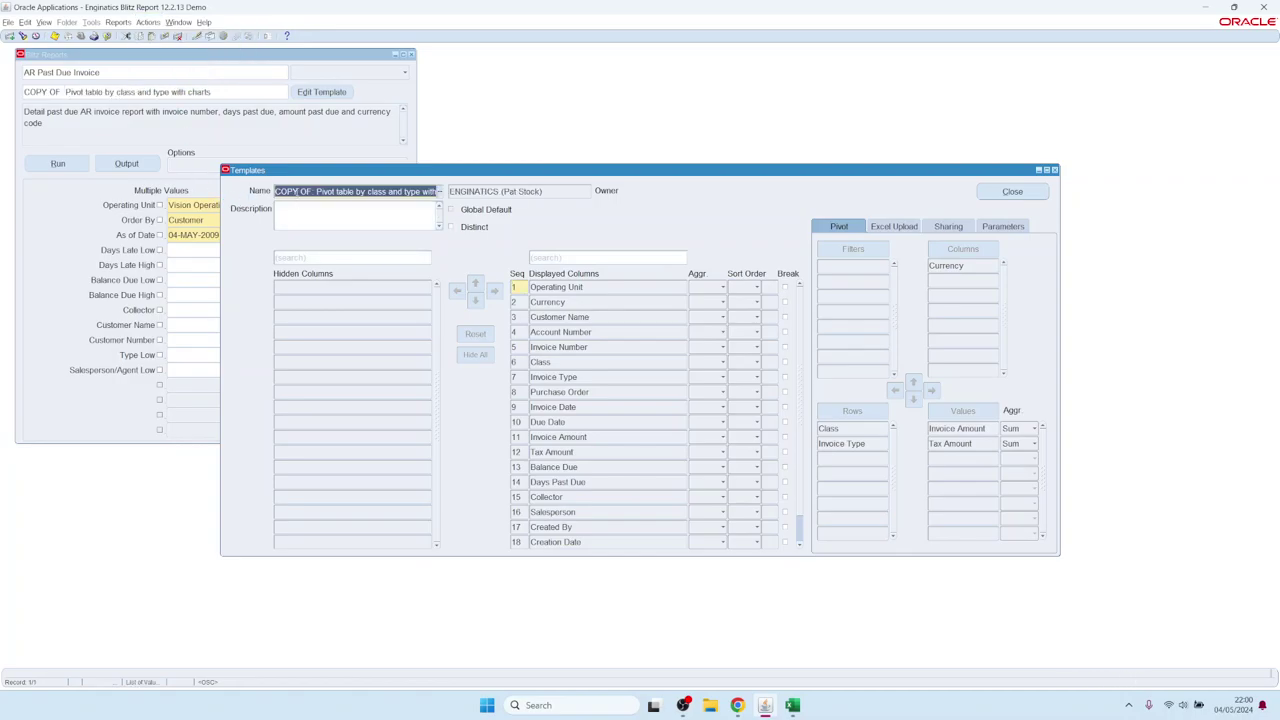
{"action": "left_click_drag", "start_coordinate": [297, 191], "coordinate": [508, 205]}
{"action": "left_click", "coordinate": [520, 193]}
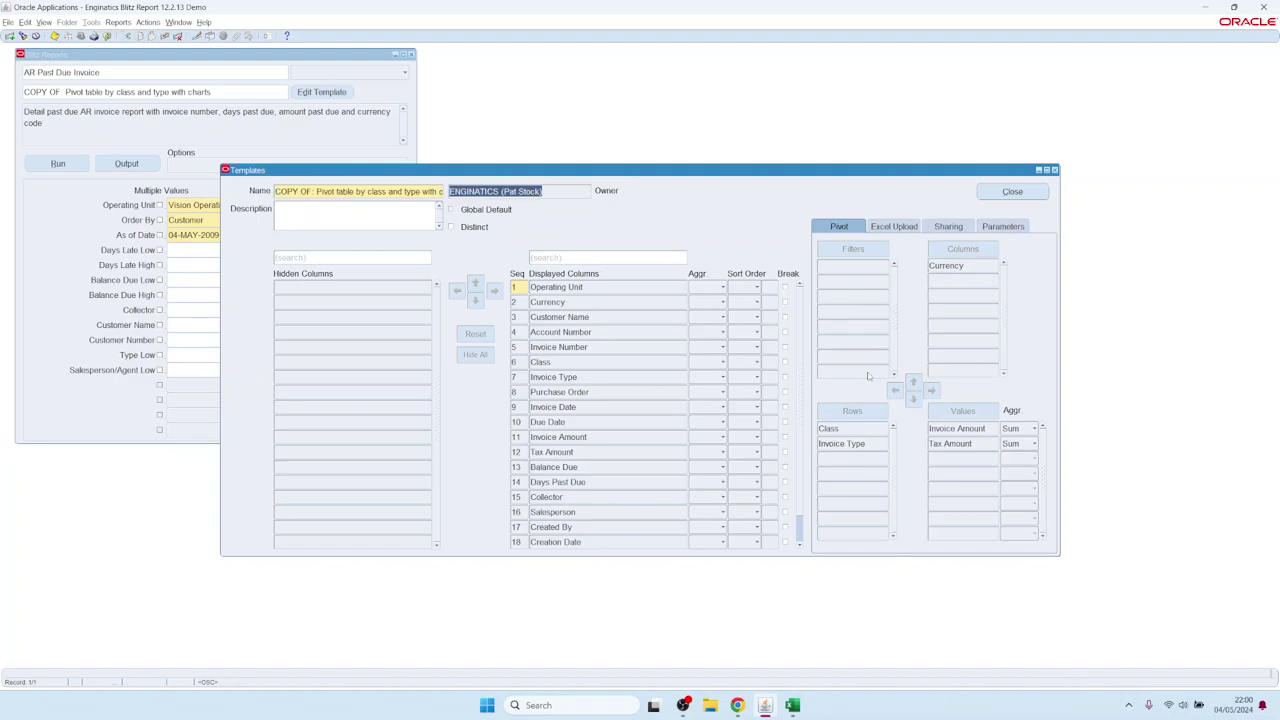
{"action": "left_click", "coordinate": [621, 334]}
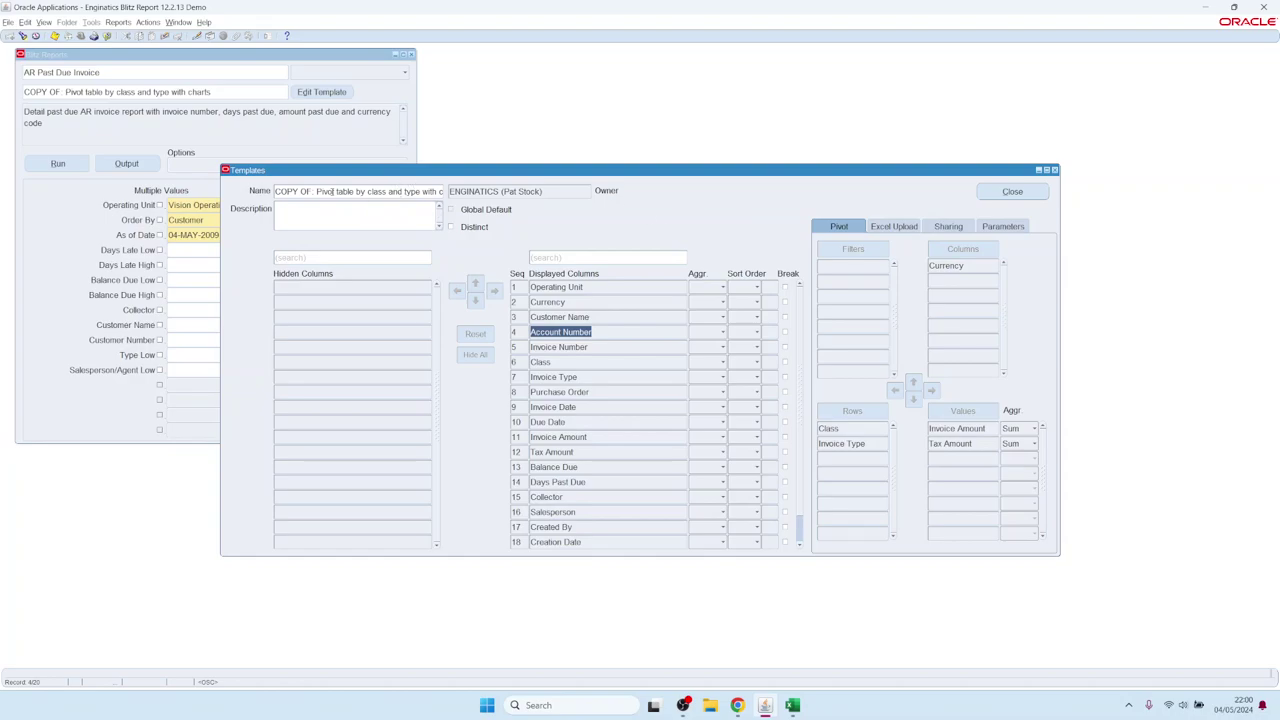
{"action": "left_click", "coordinate": [1011, 191]}
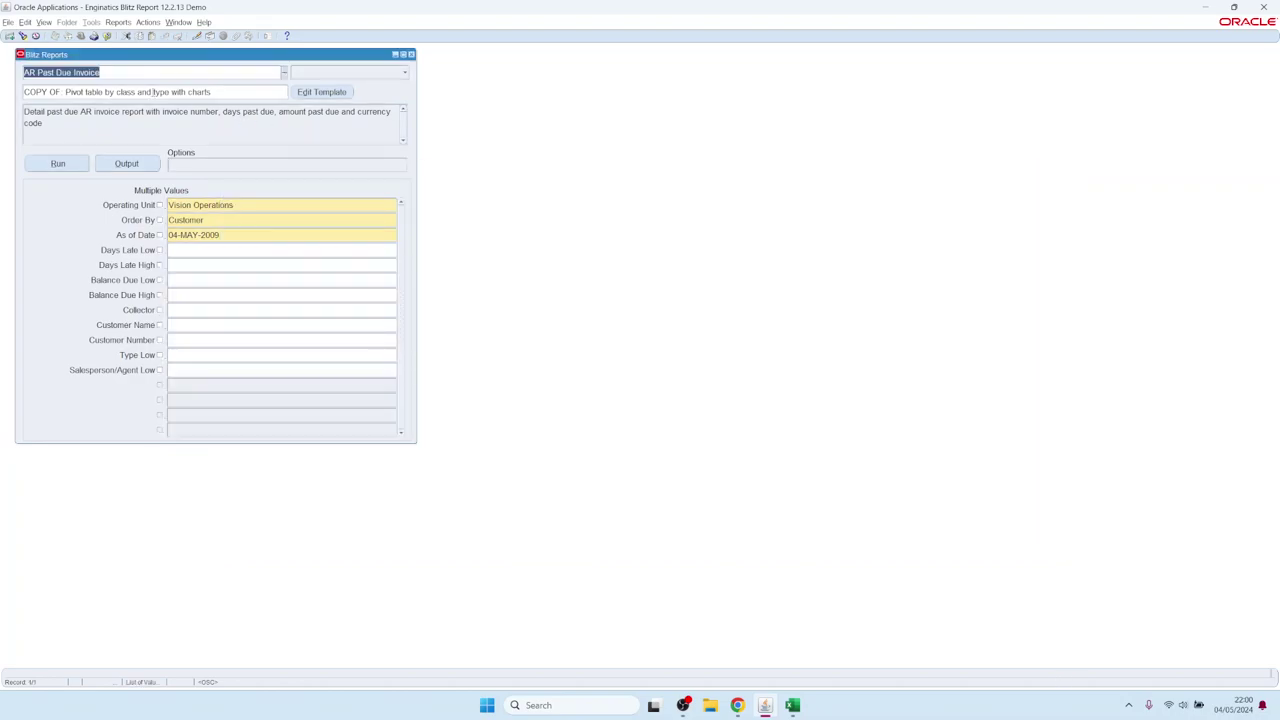
- Find the copy in the report's template list, but load the Dashboard example template and open it for editing
{"action": "key", "text": "ctrl+l"}
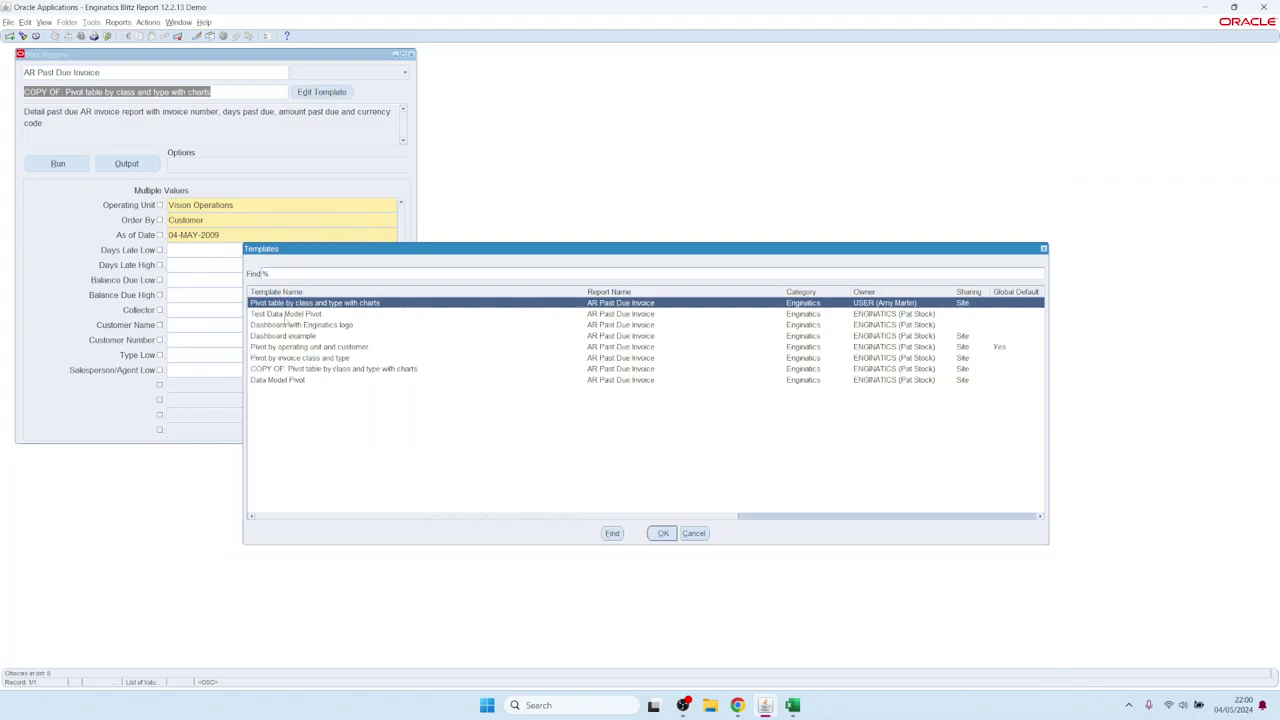
{"action": "left_click", "coordinate": [285, 369]}
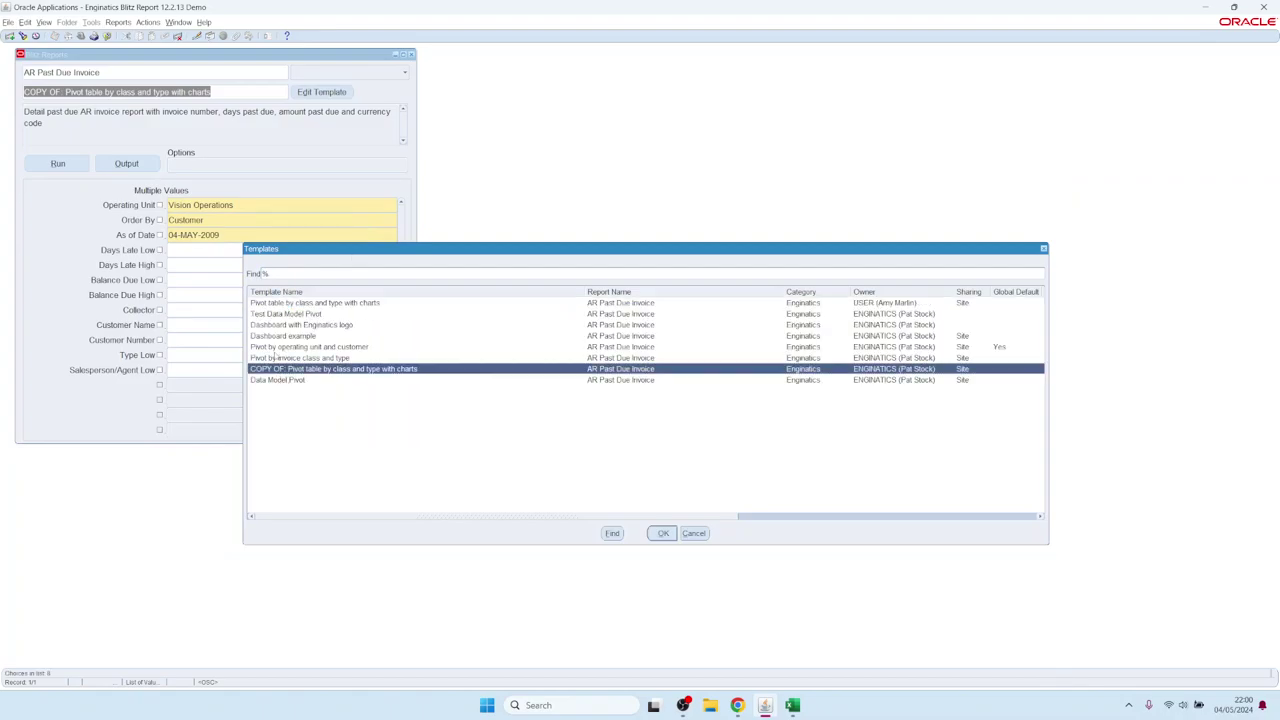
{"action": "left_click", "coordinate": [284, 337]}
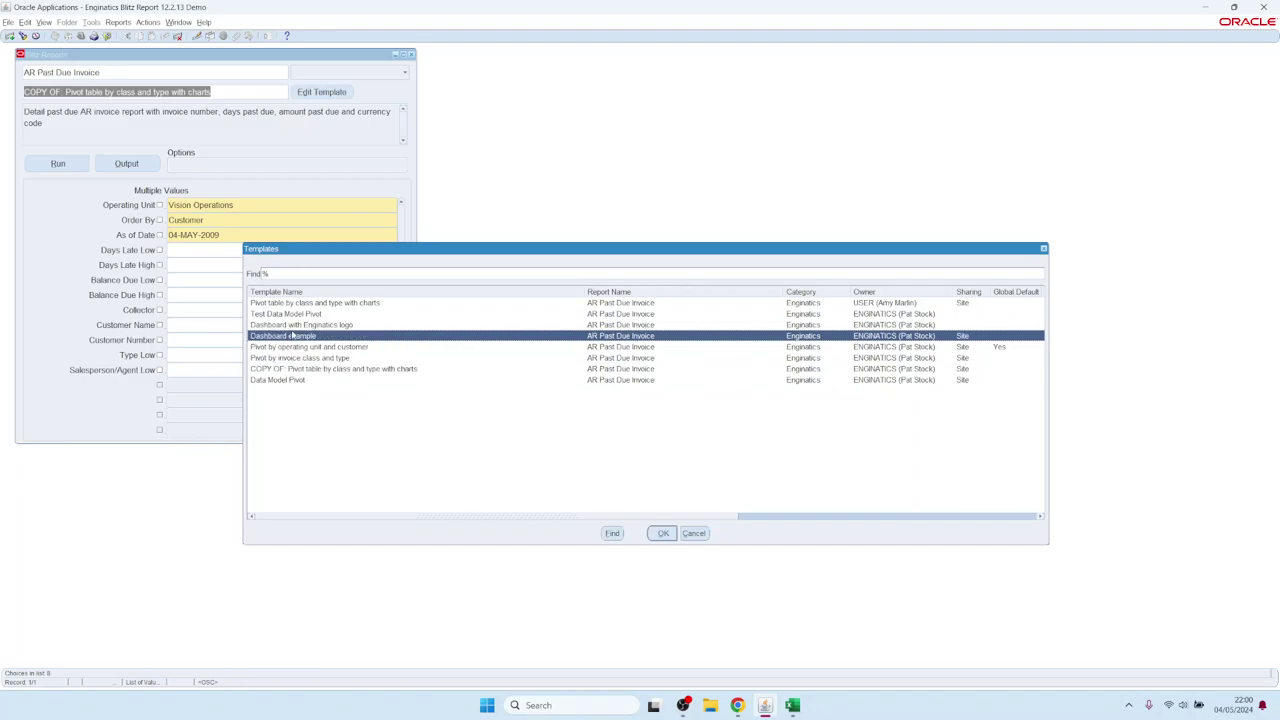
{"action": "double_click", "coordinate": [291, 337]}
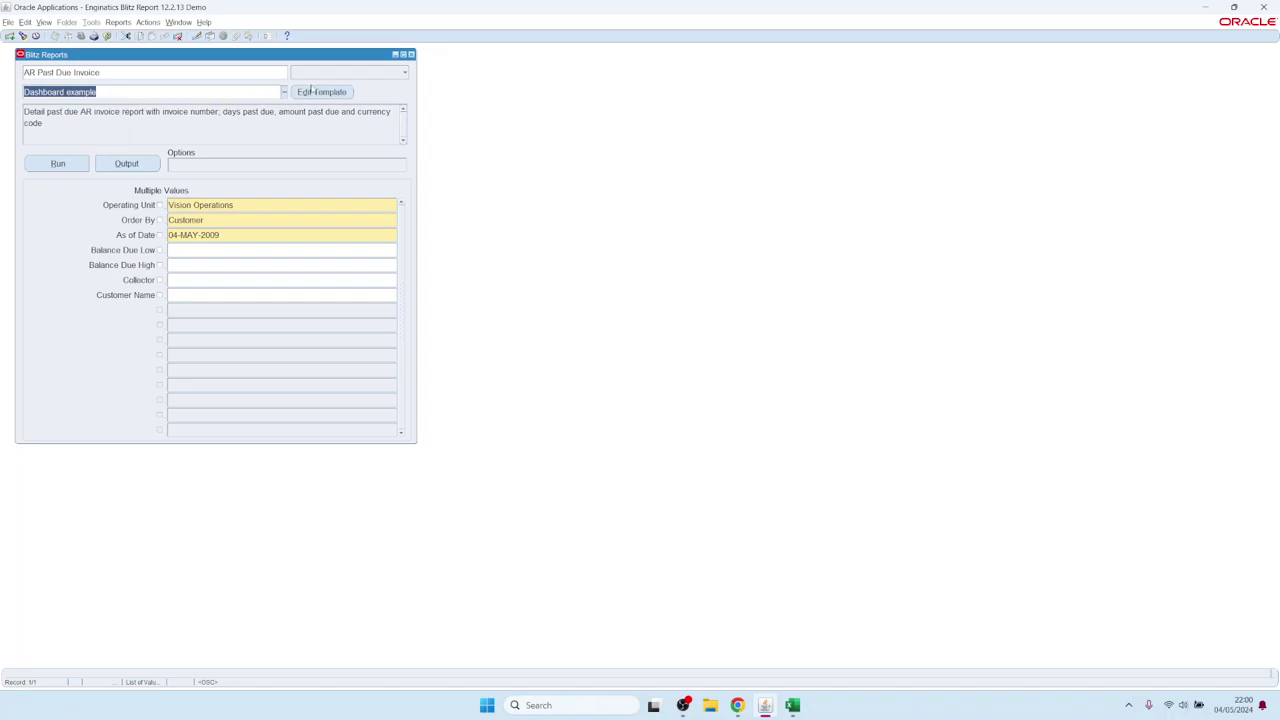
{"action": "left_click", "coordinate": [319, 93]}
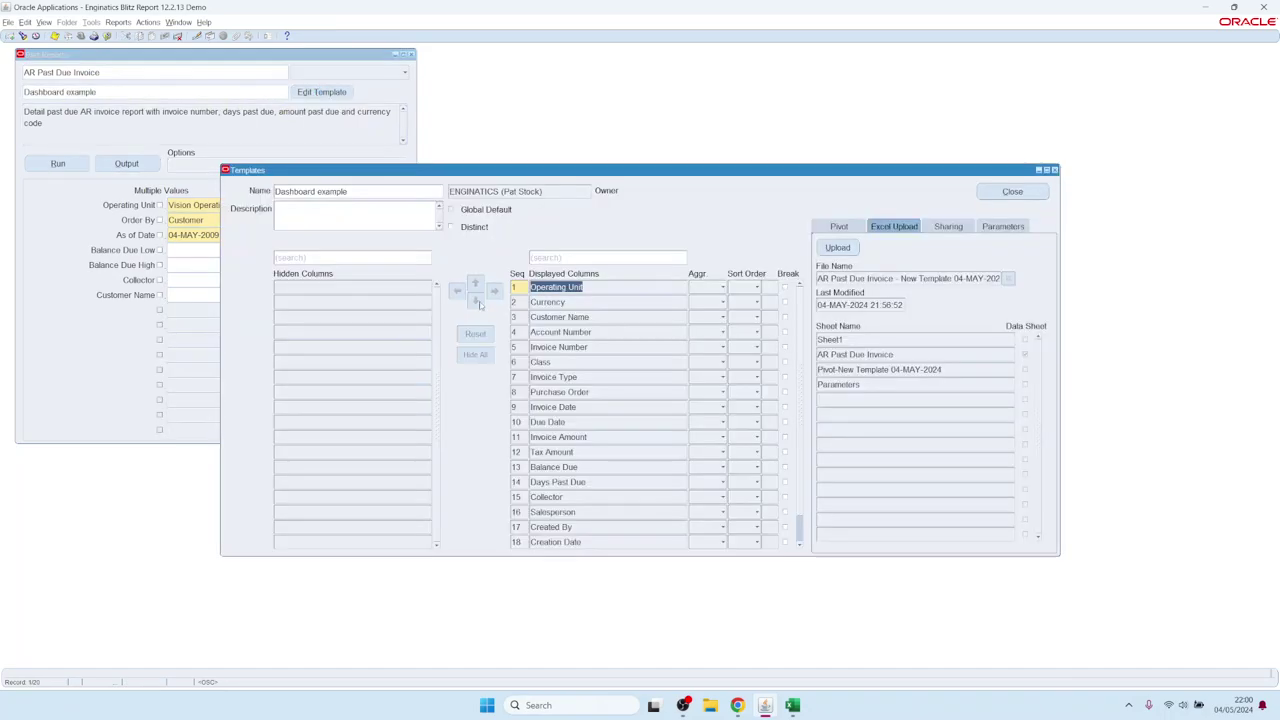
- Load "COPY OF: Pivot table by class and type with charts" in the template editor and delete it
{"action": "left_click", "coordinate": [352, 190]}
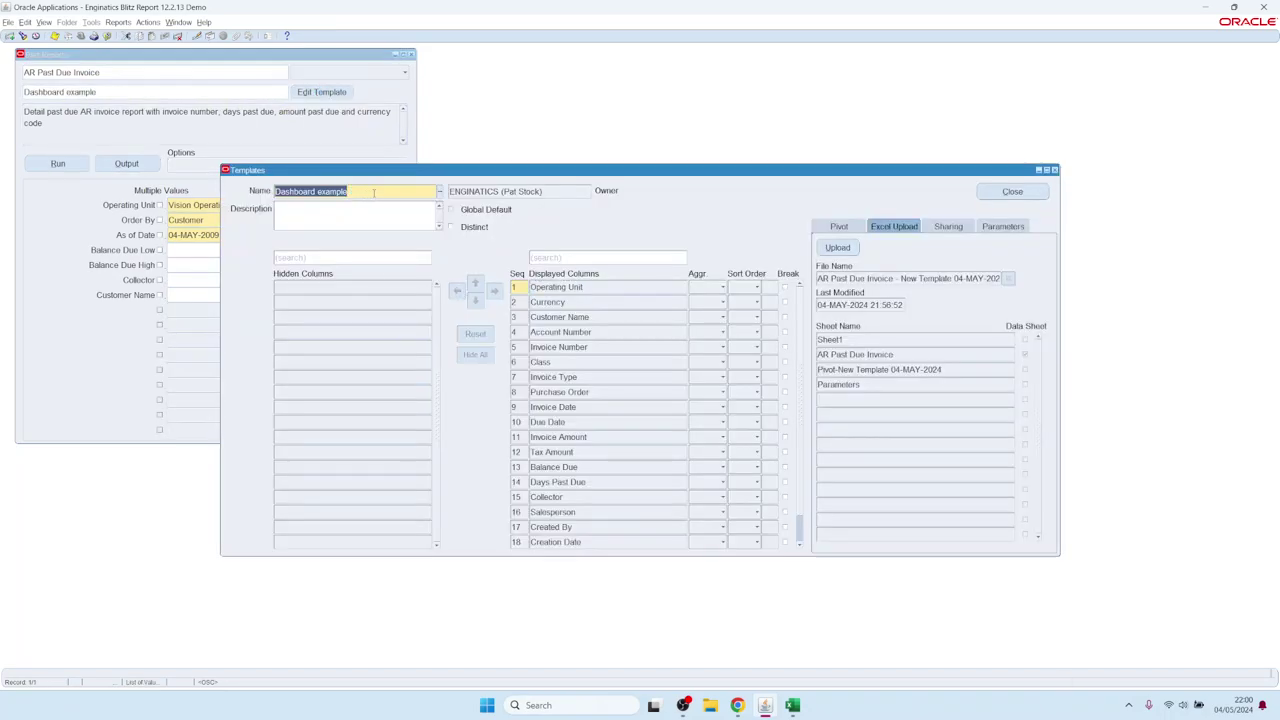
{"action": "left_click", "coordinate": [374, 192]}
{"action": "key", "text": "ctrl+l"}
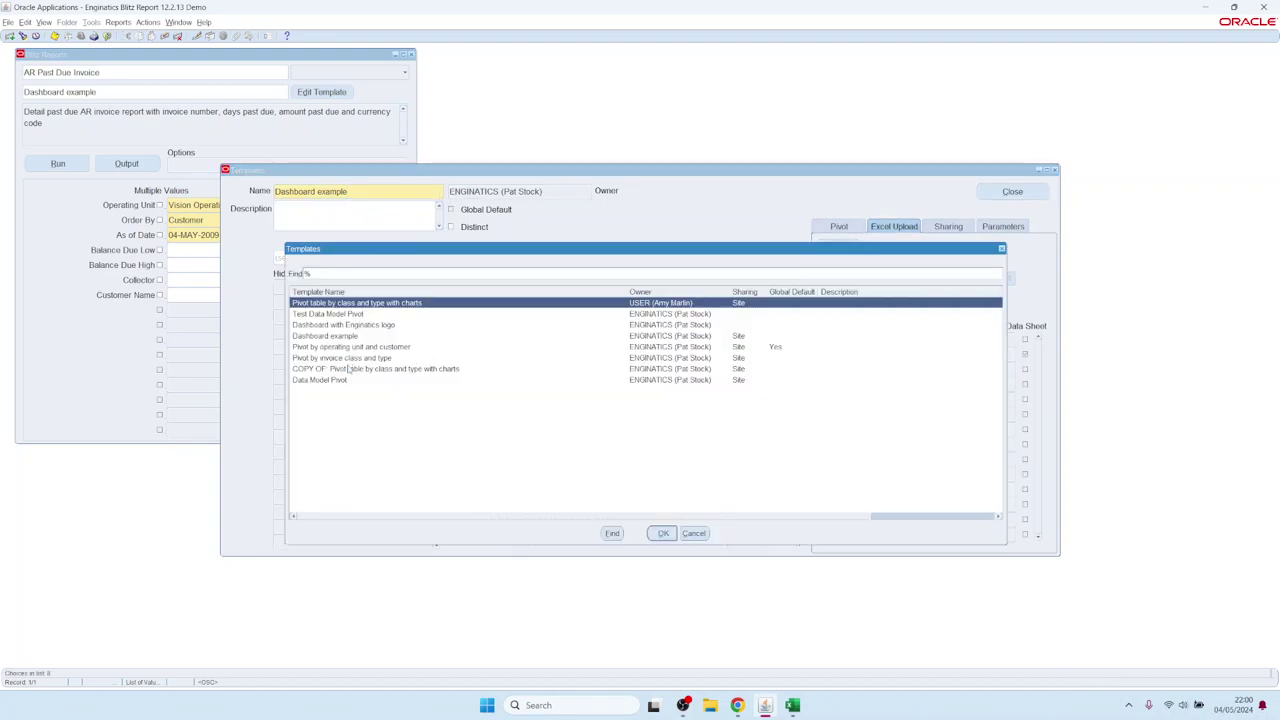
{"action": "double_click", "coordinate": [350, 368]}
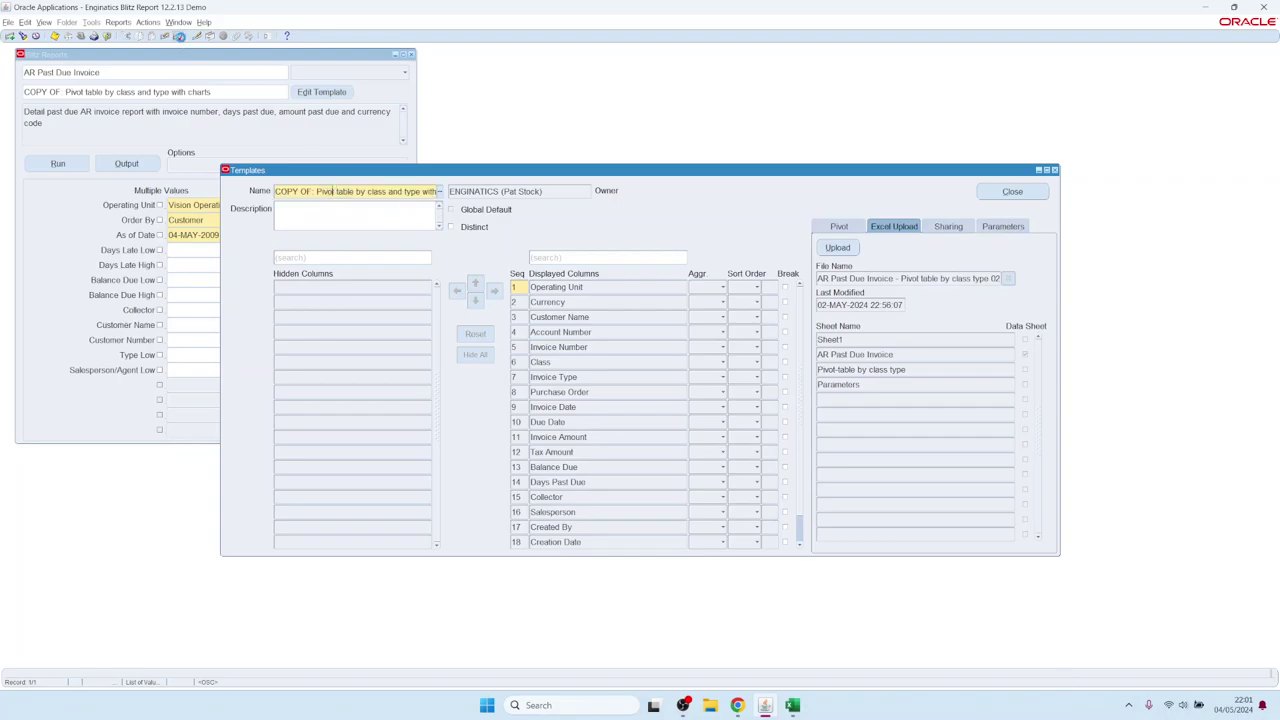
{"action": "left_click", "coordinate": [178, 37]}
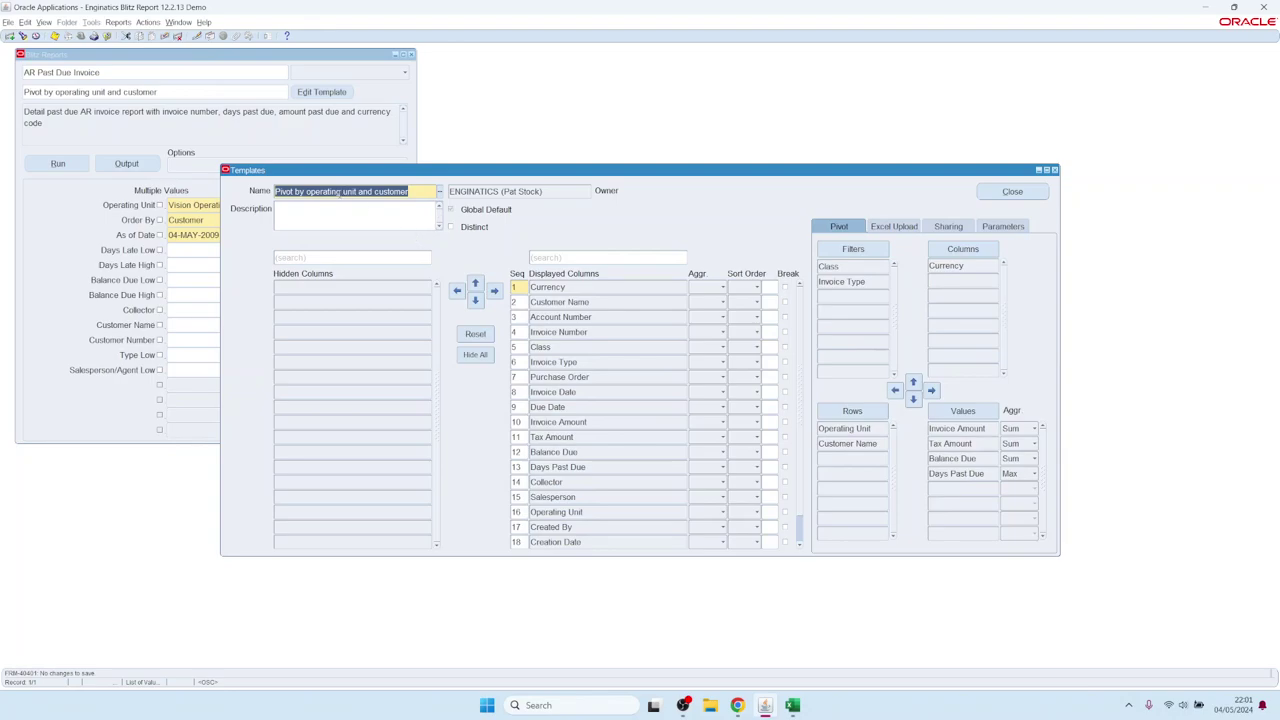
- Query all the report's templates in the editor and examine their records one by one in both directions
{"action": "left_click", "coordinate": [340, 192]}
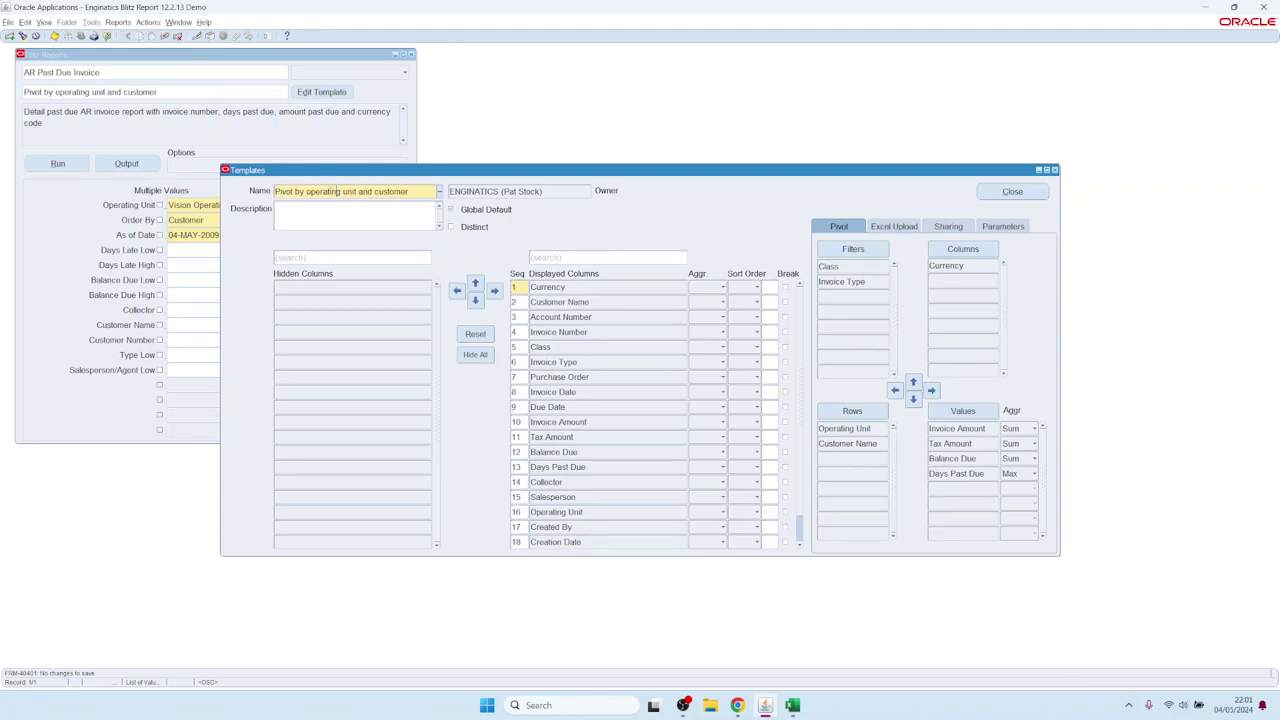
{"action": "key", "text": "F11"}
{"action": "key", "text": "ctrl+F11"}
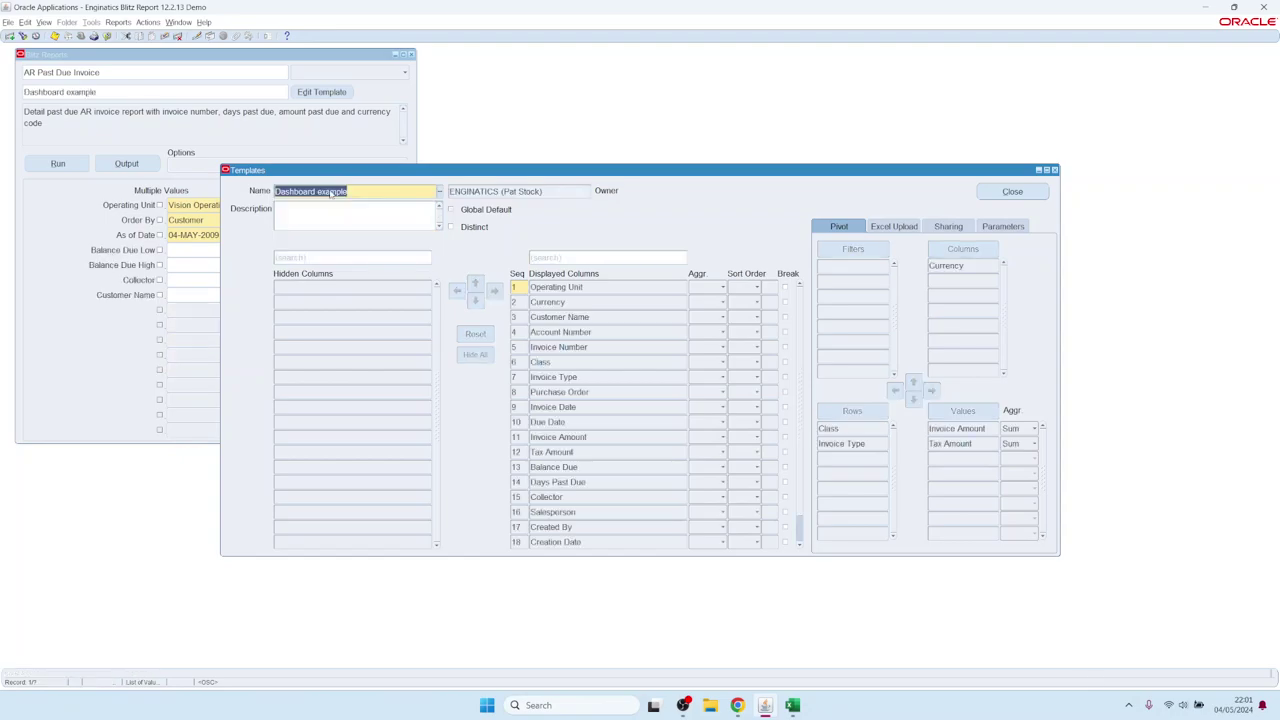
{"action": "key", "text": "Down"}
{"action": "key", "text": "Down"}
{"action": "key", "text": "Down"}
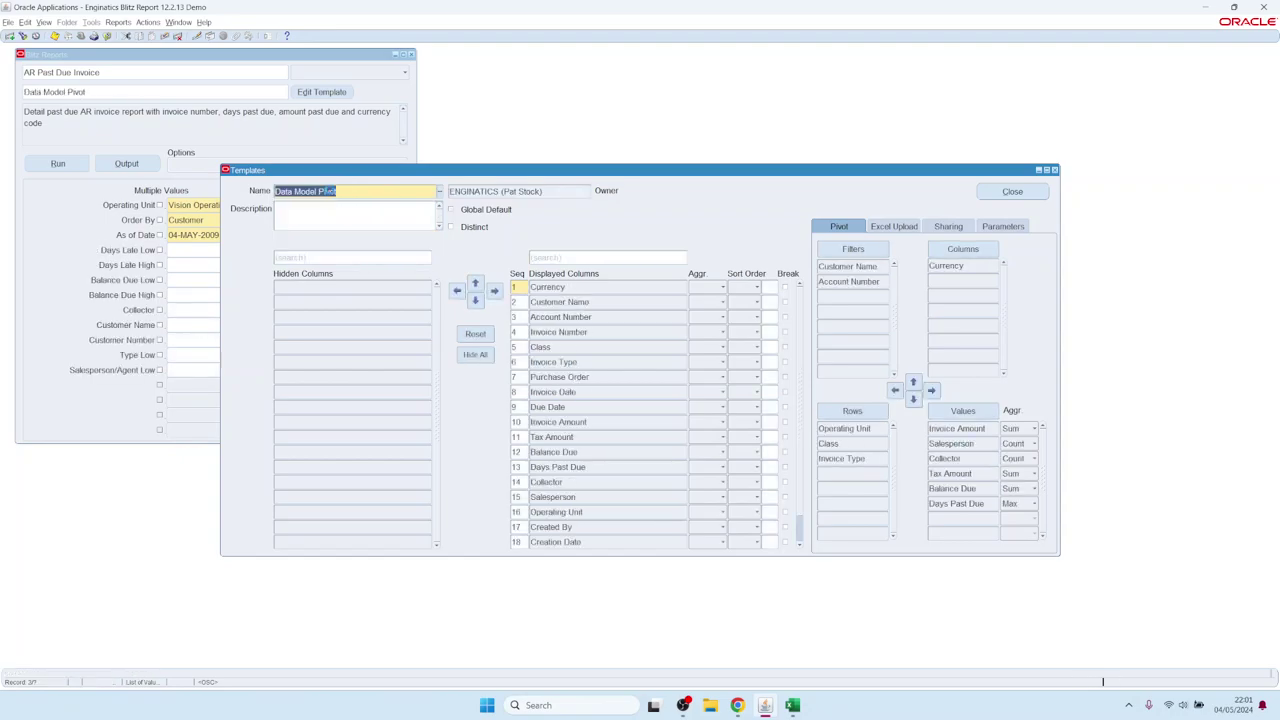
{"action": "key", "text": "Down"}
{"action": "key", "text": "Down"}
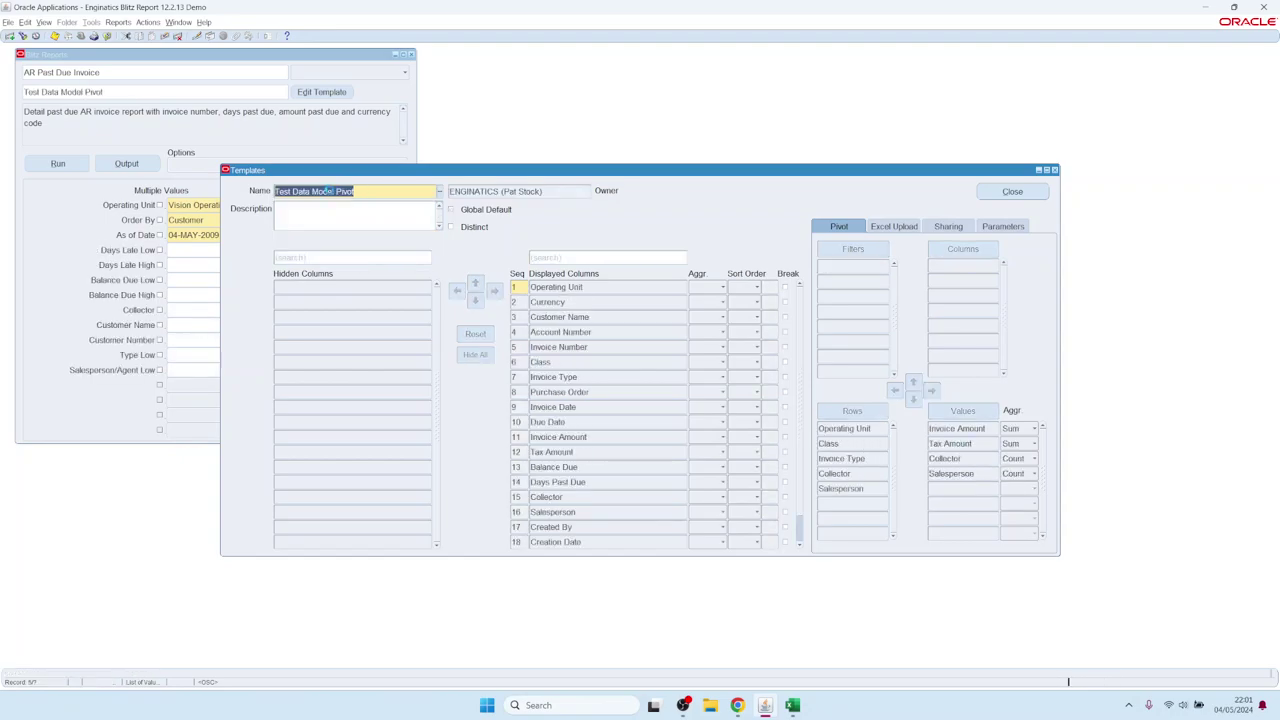
{"action": "key", "text": "Up"}
{"action": "key", "text": "Up"}
{"action": "key", "text": "Up"}
{"action": "key", "text": "Up"}
{"action": "key", "text": "Up"}
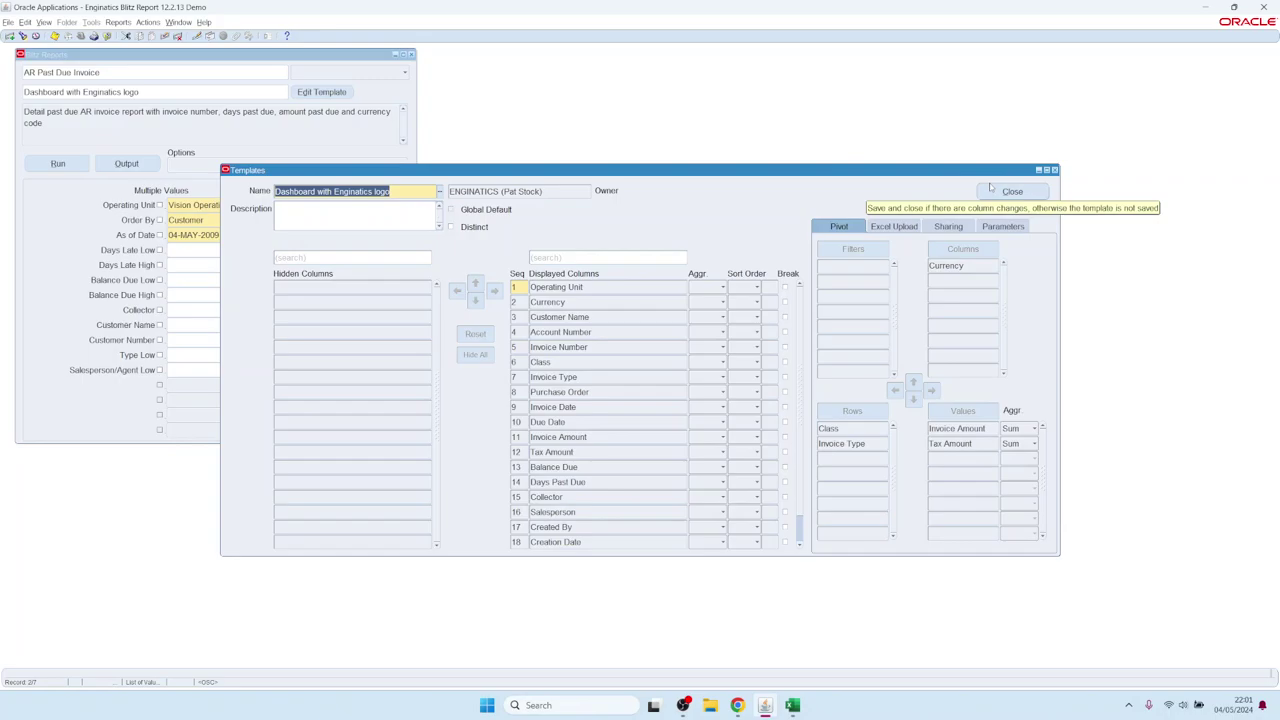
- Create a new template for the AR Past Due Invoice report and try to edit its name
{"action": "left_click", "coordinate": [356, 190]}
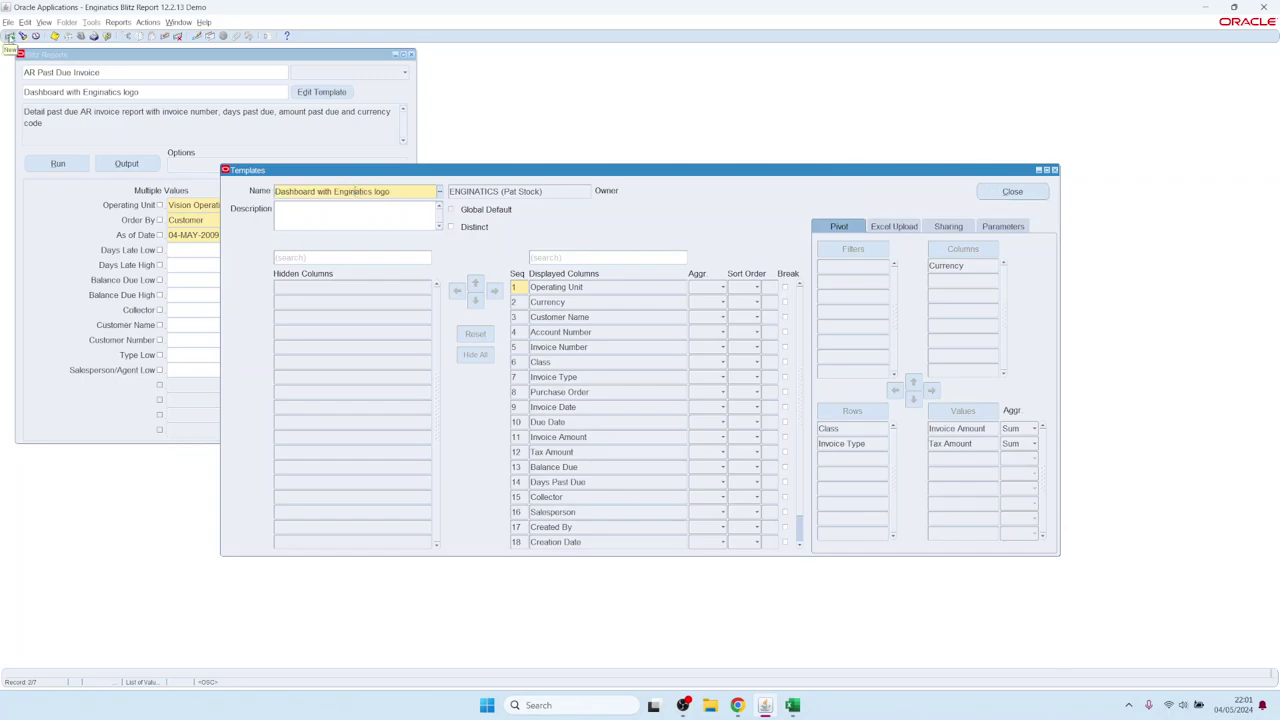
{"action": "left_click", "coordinate": [8, 37]}
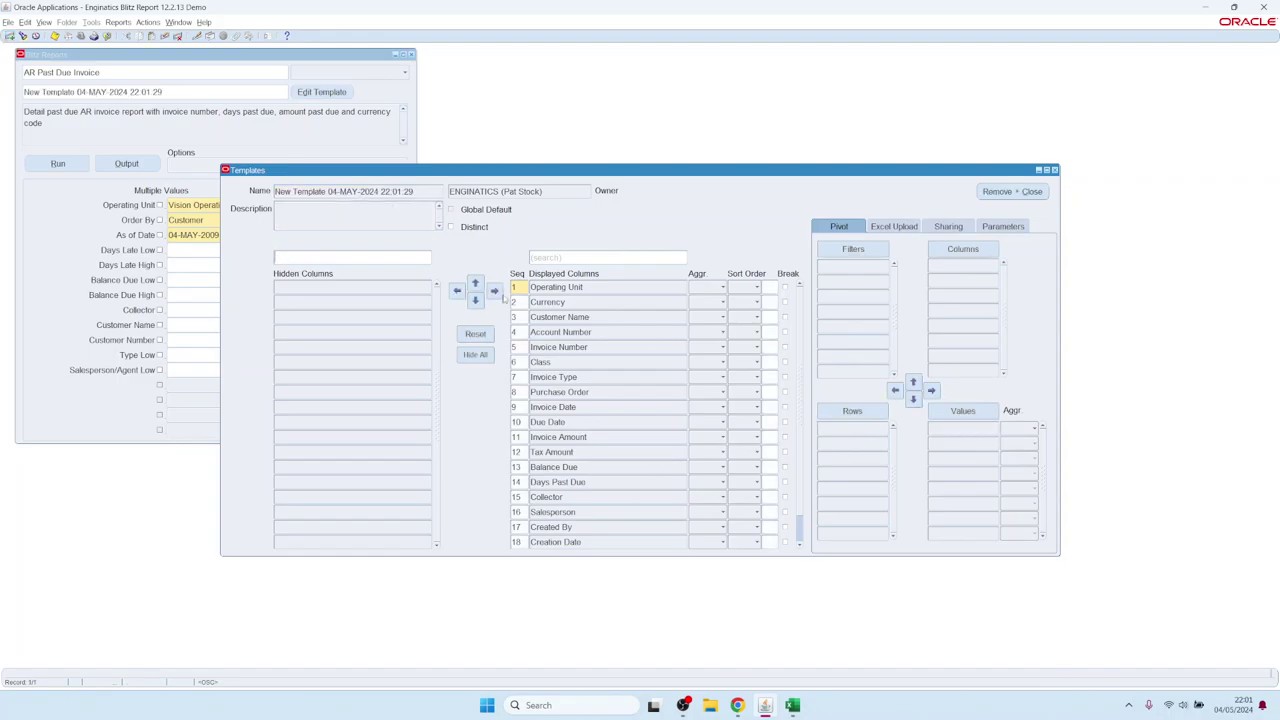
{"action": "triple_click", "coordinate": [389, 190]}
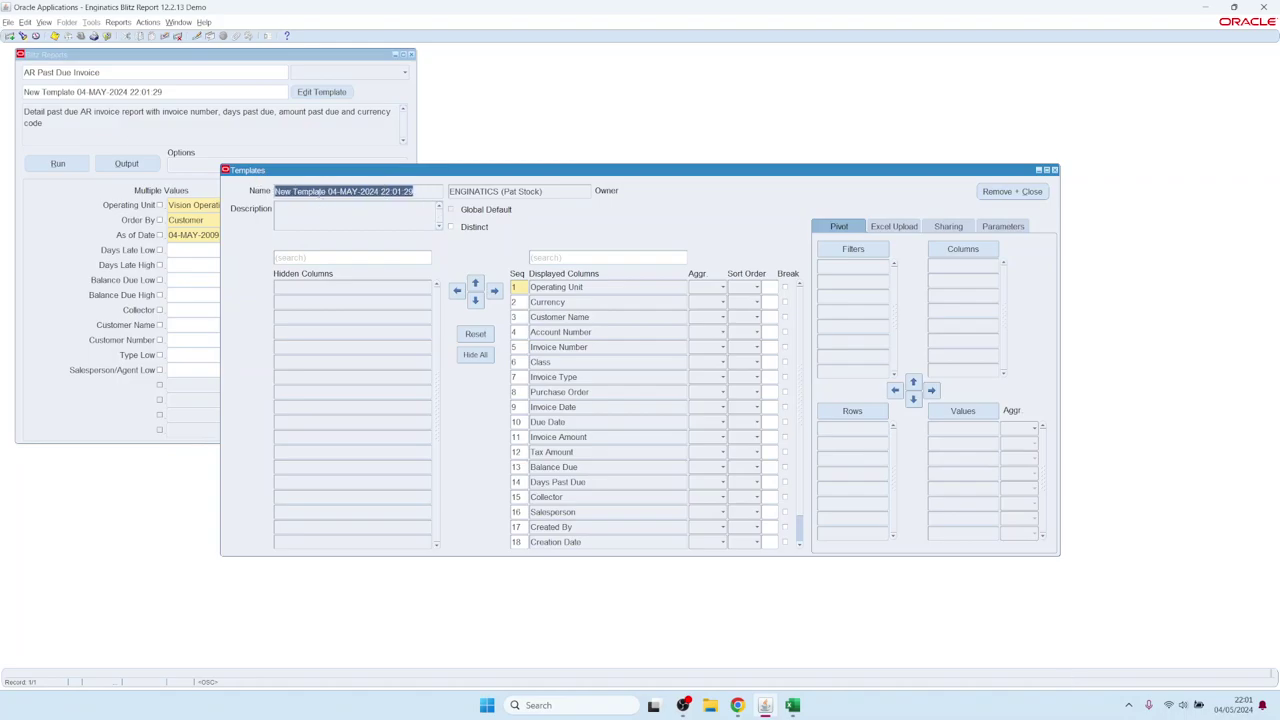
{"action": "left_click", "coordinate": [321, 191]}
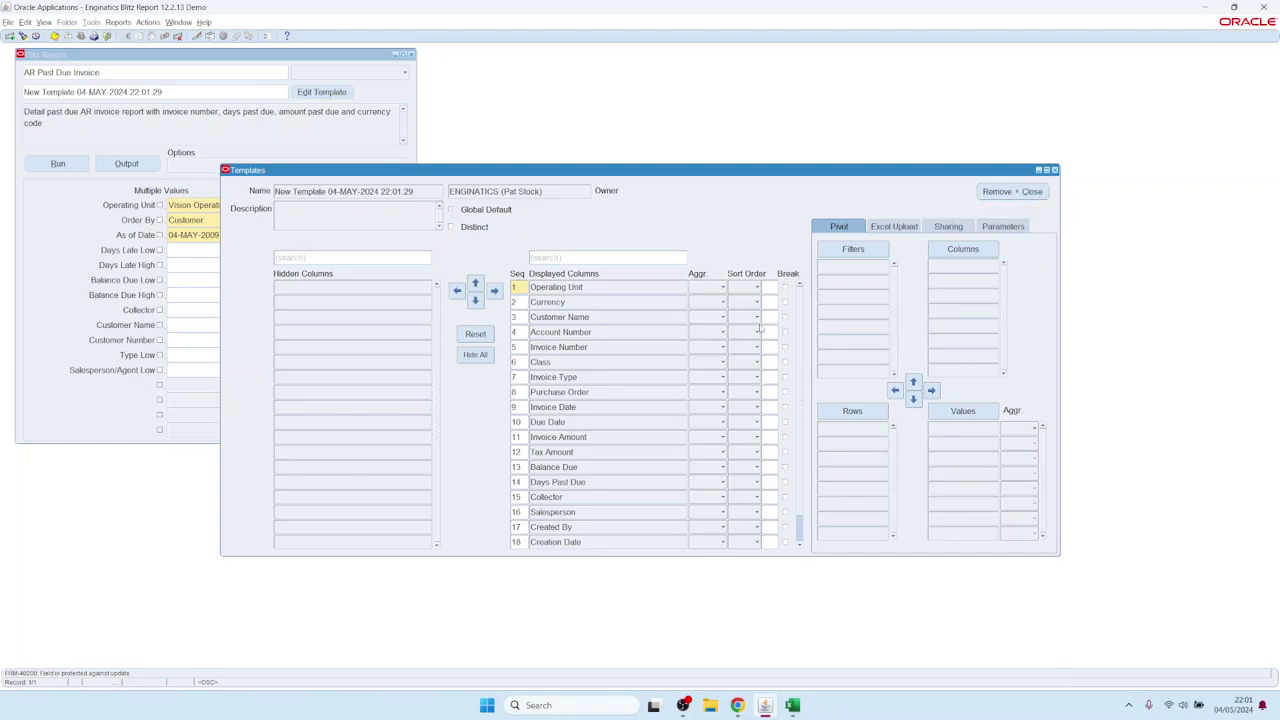
- Move the Account Number column down to position 7 in the new template's displayed columns
{"action": "left_click", "coordinate": [602, 332]}
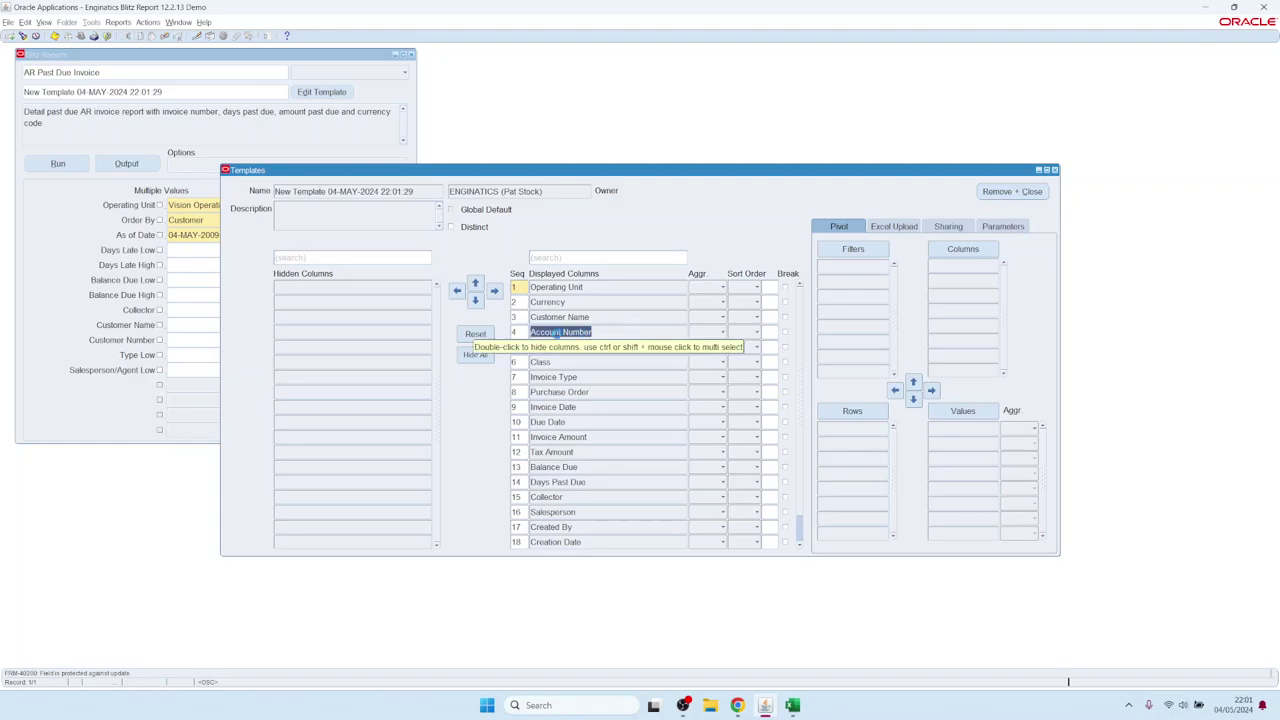
{"action": "left_click", "coordinate": [475, 300]}
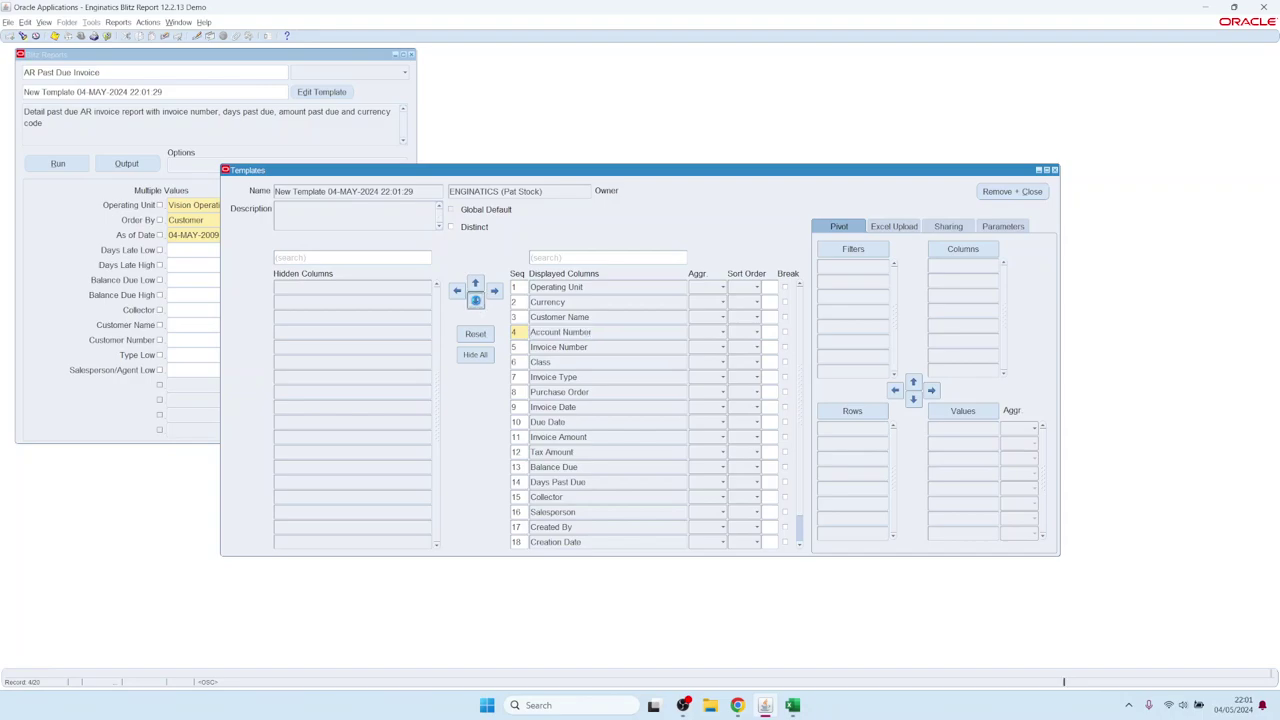
{"action": "left_click", "coordinate": [475, 300]}
{"action": "left_click", "coordinate": [475, 300]}
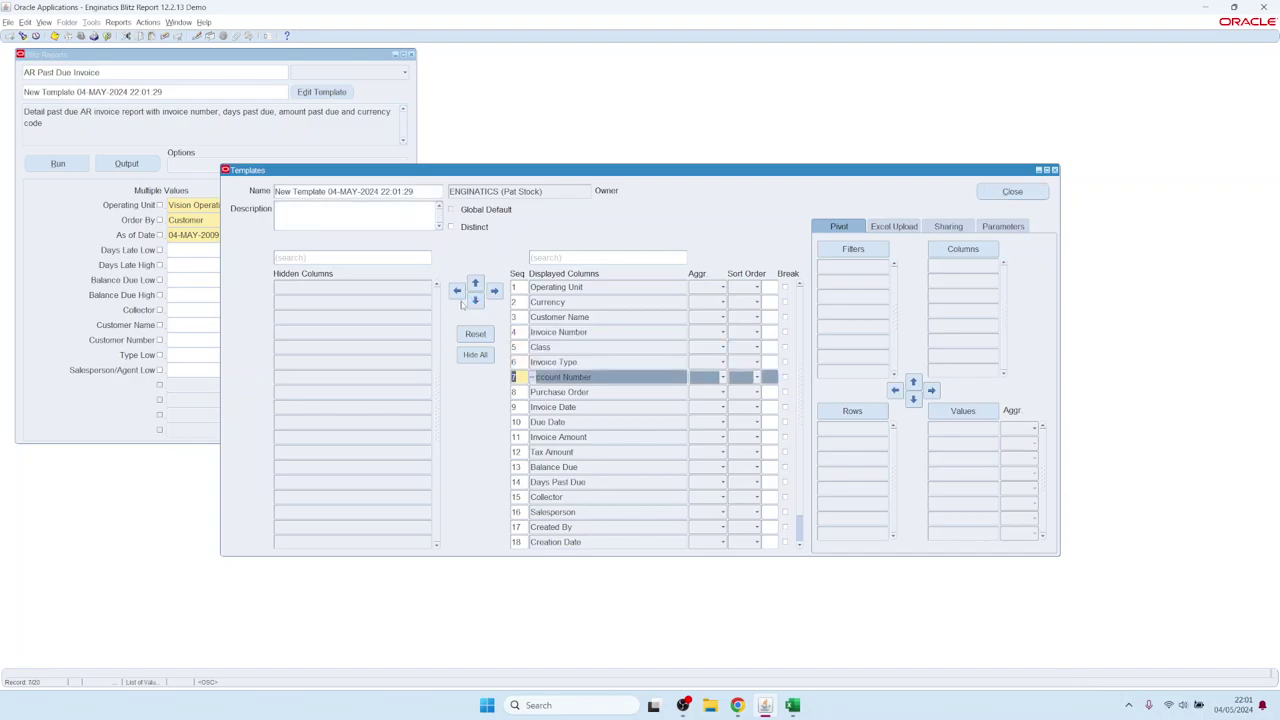
- Rename the new template as "Test tempate" and close the template editor
{"action": "left_click", "coordinate": [418, 192]}
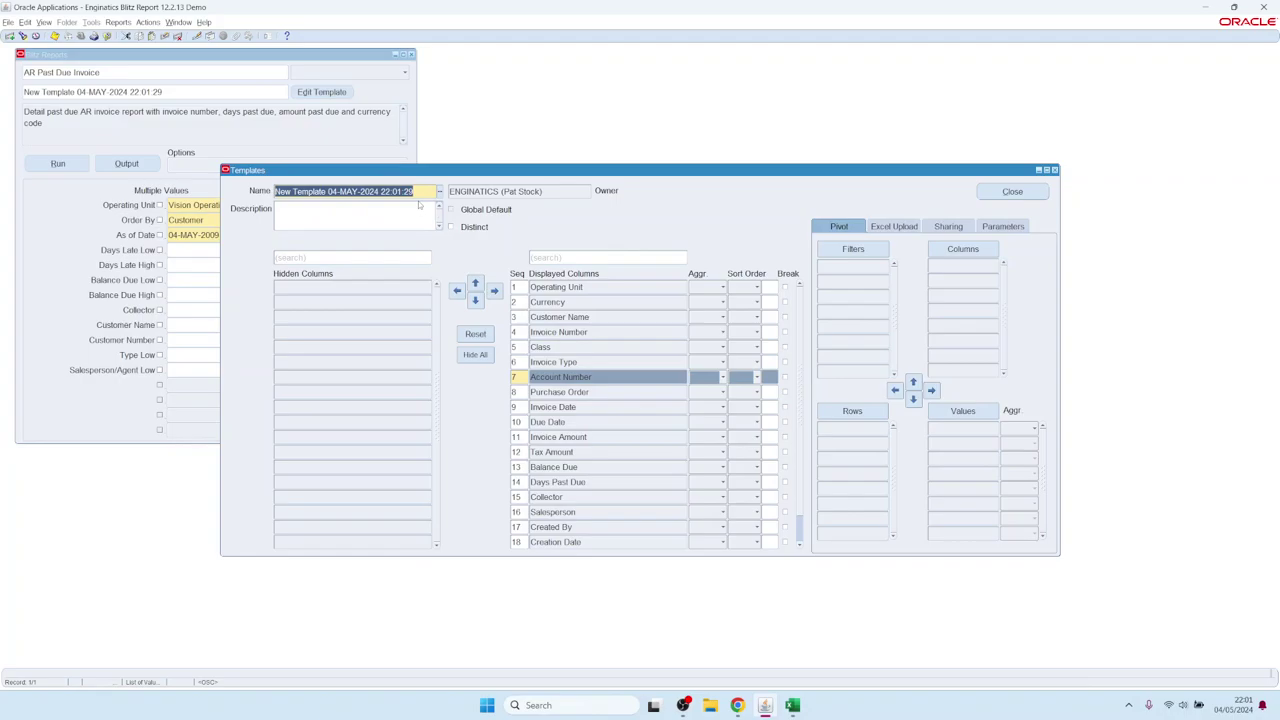
{"action": "type", "text": "Tes"}
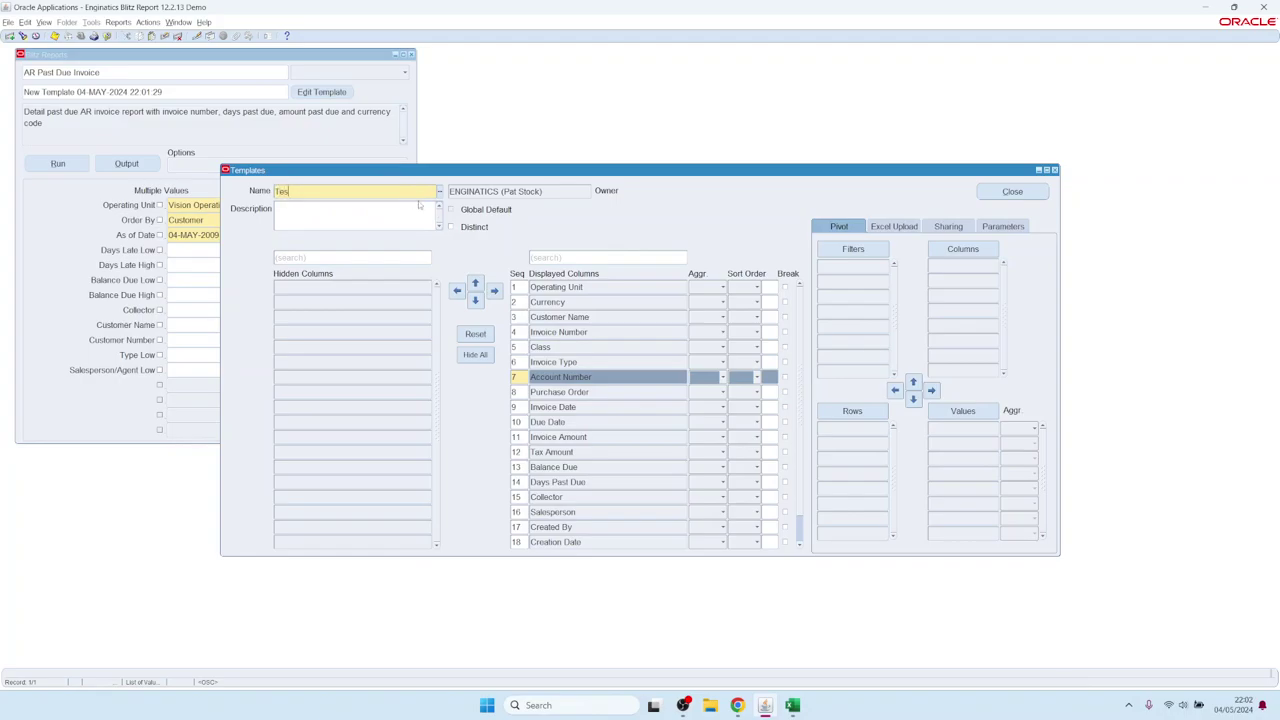
{"action": "type", "text": "t tempate"}
{"action": "left_click", "coordinate": [1012, 191]}
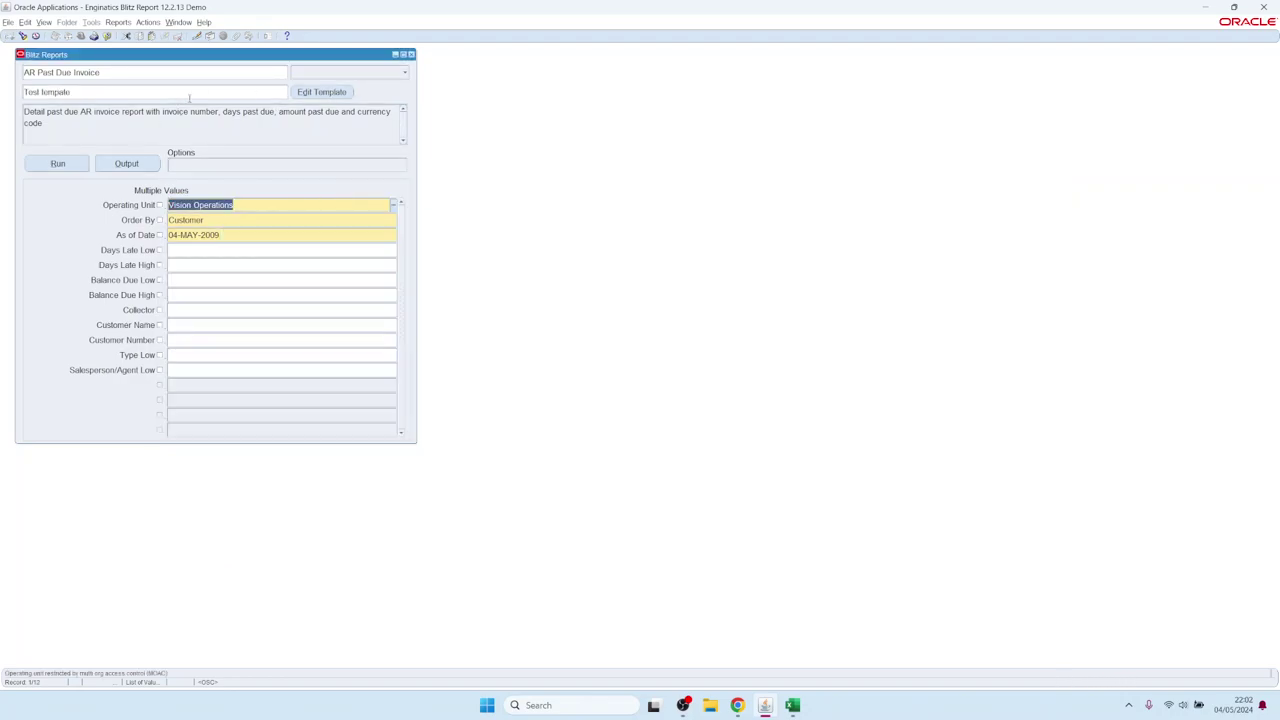
- Clear the template selection and start another new template for the AR Past Due Invoice report
{"action": "left_click", "coordinate": [160, 93]}
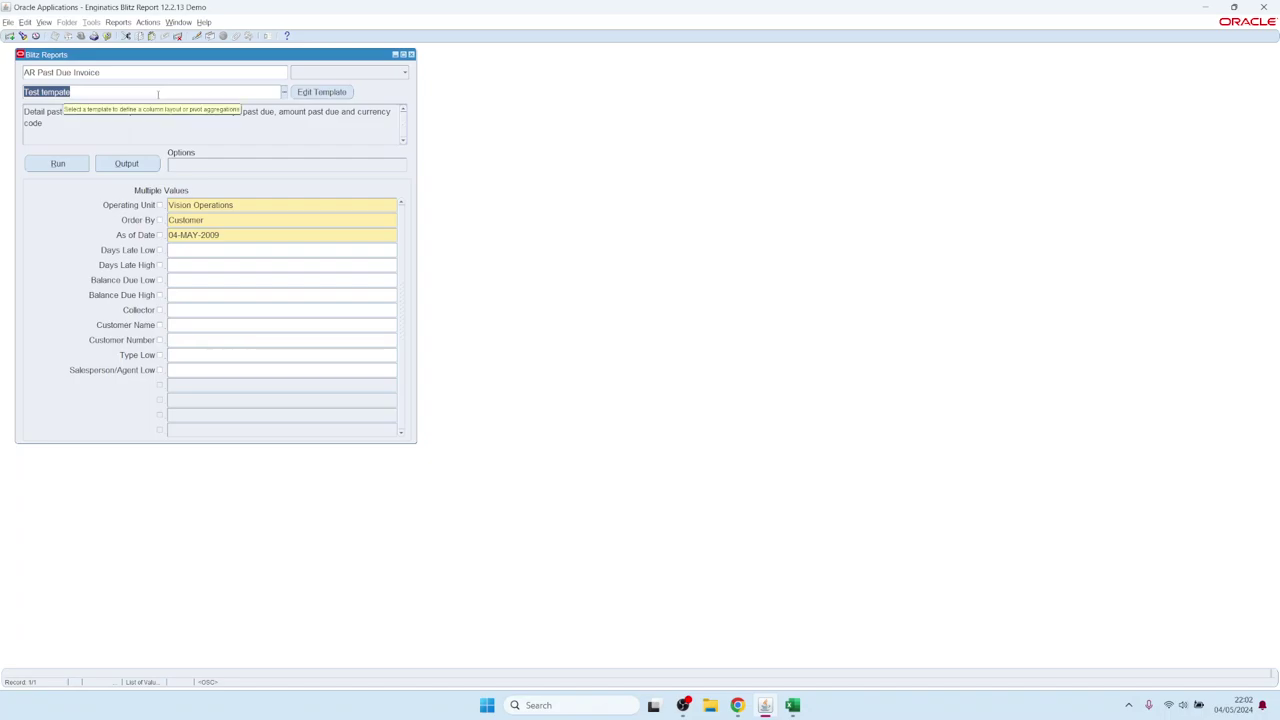
{"action": "key", "text": "Delete"}
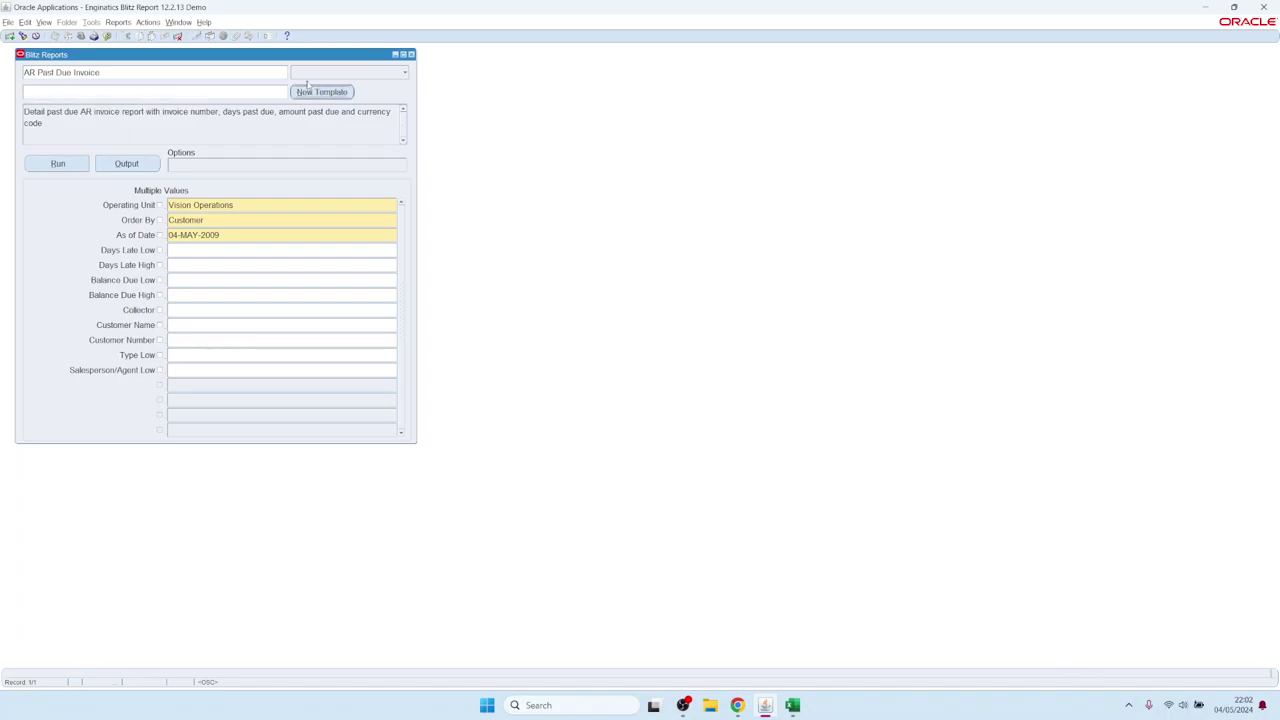
{"action": "left_click", "coordinate": [324, 92]}
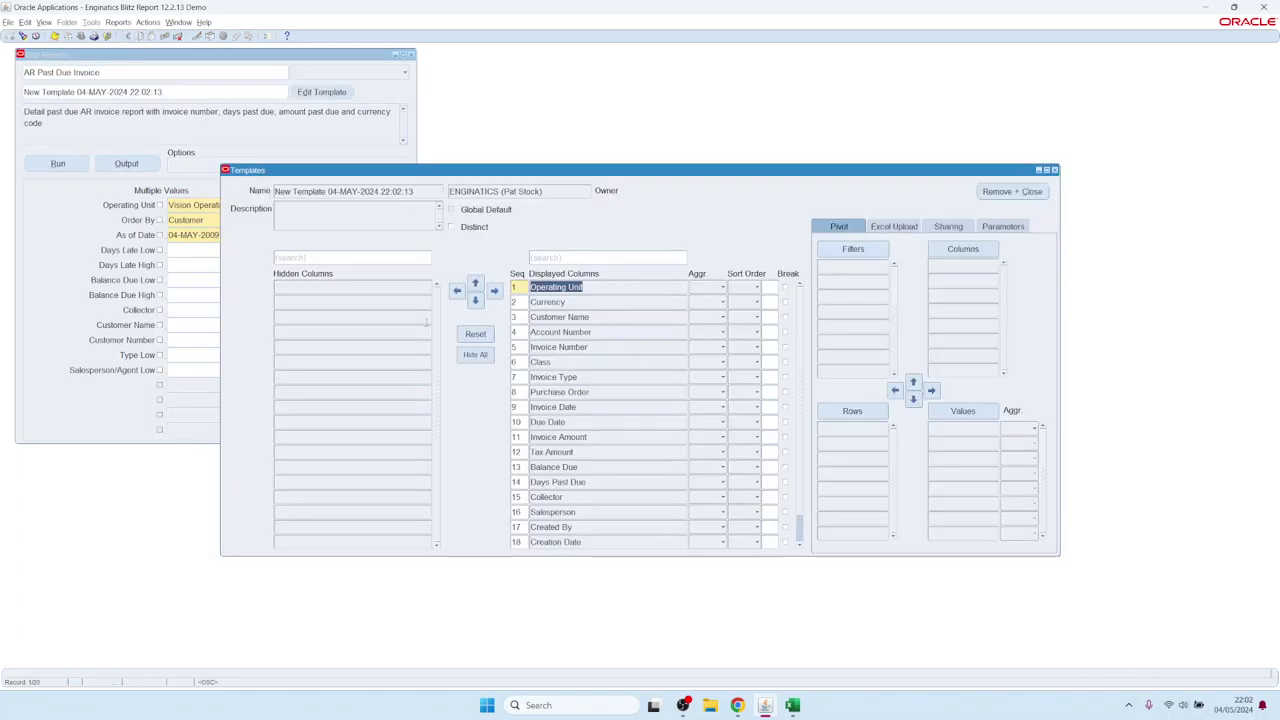
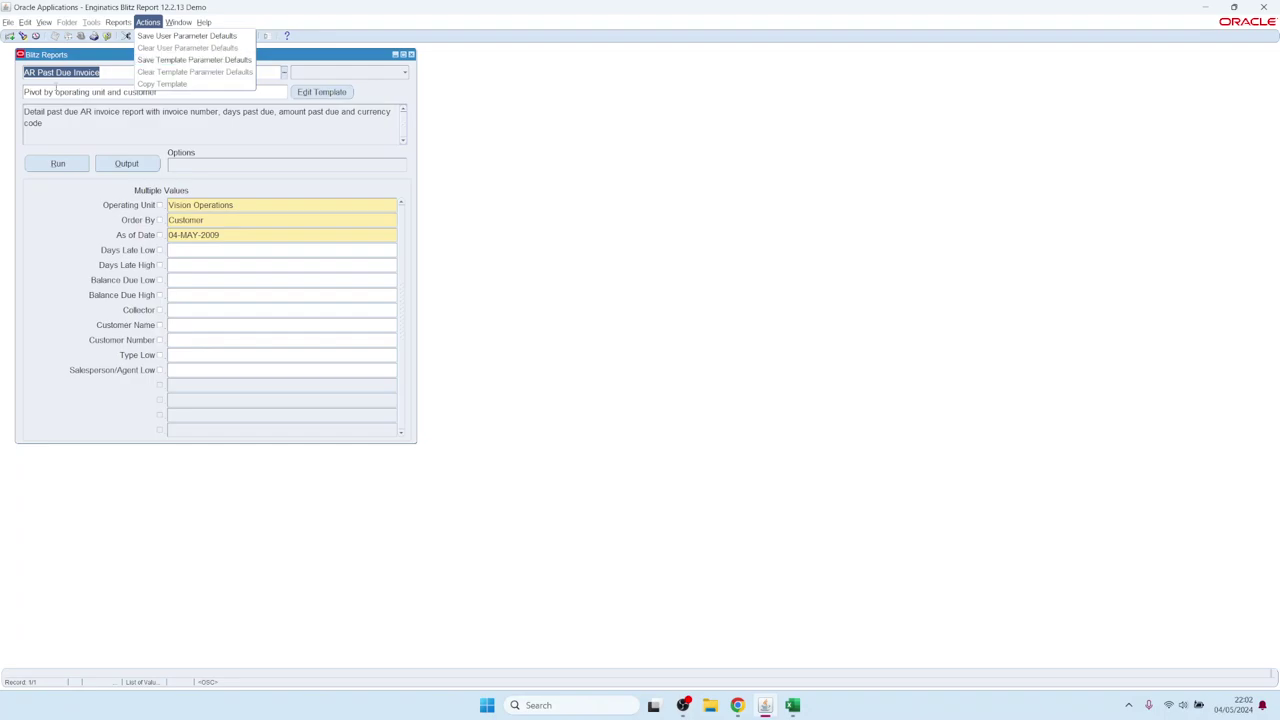
- Choose the "Dashboard example" template for the AR Past Due Invoice report and run it
{"action": "left_click", "coordinate": [55, 88]}
{"action": "double_click", "coordinate": [75, 95]}
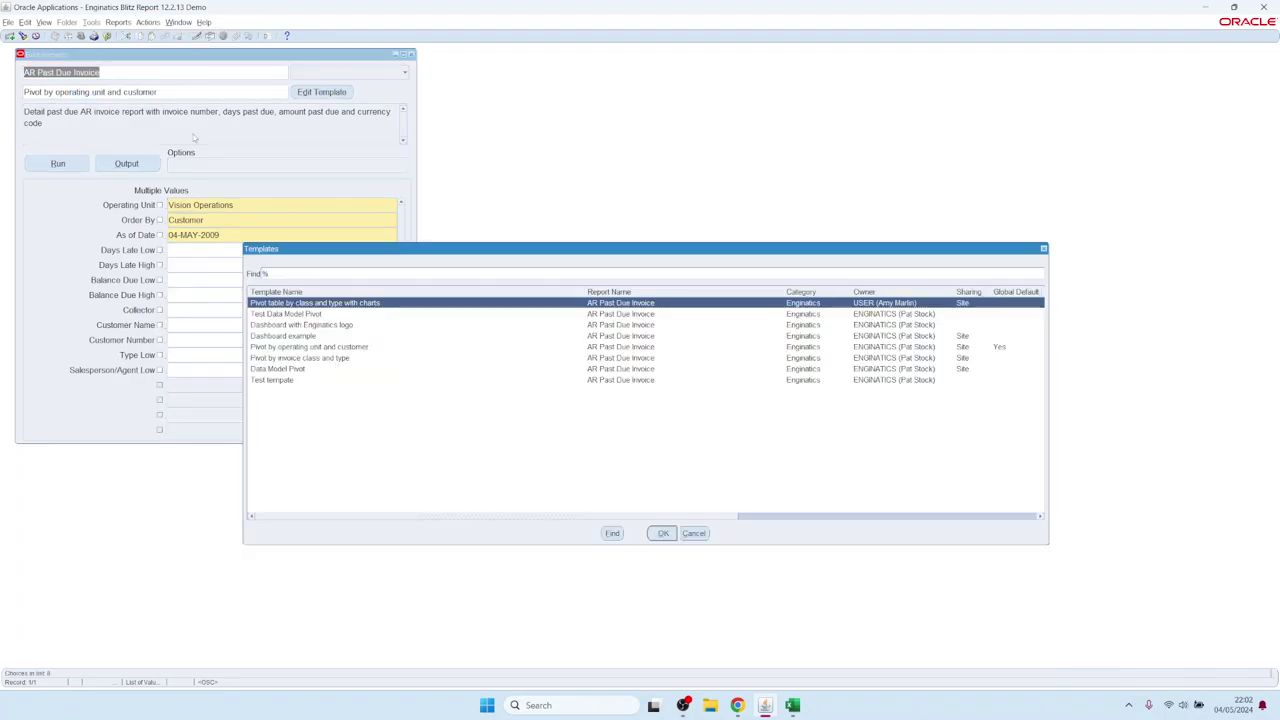
{"action": "double_click", "coordinate": [272, 335]}
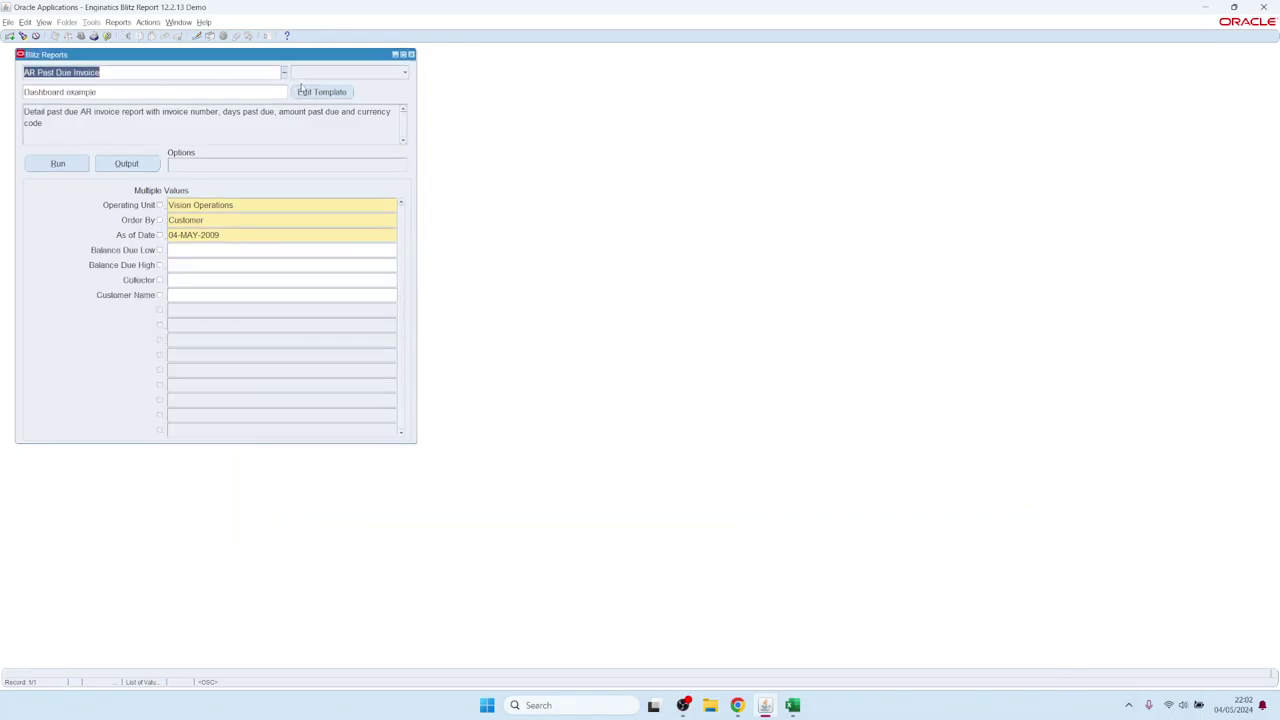
{"action": "left_click", "coordinate": [76, 168]}
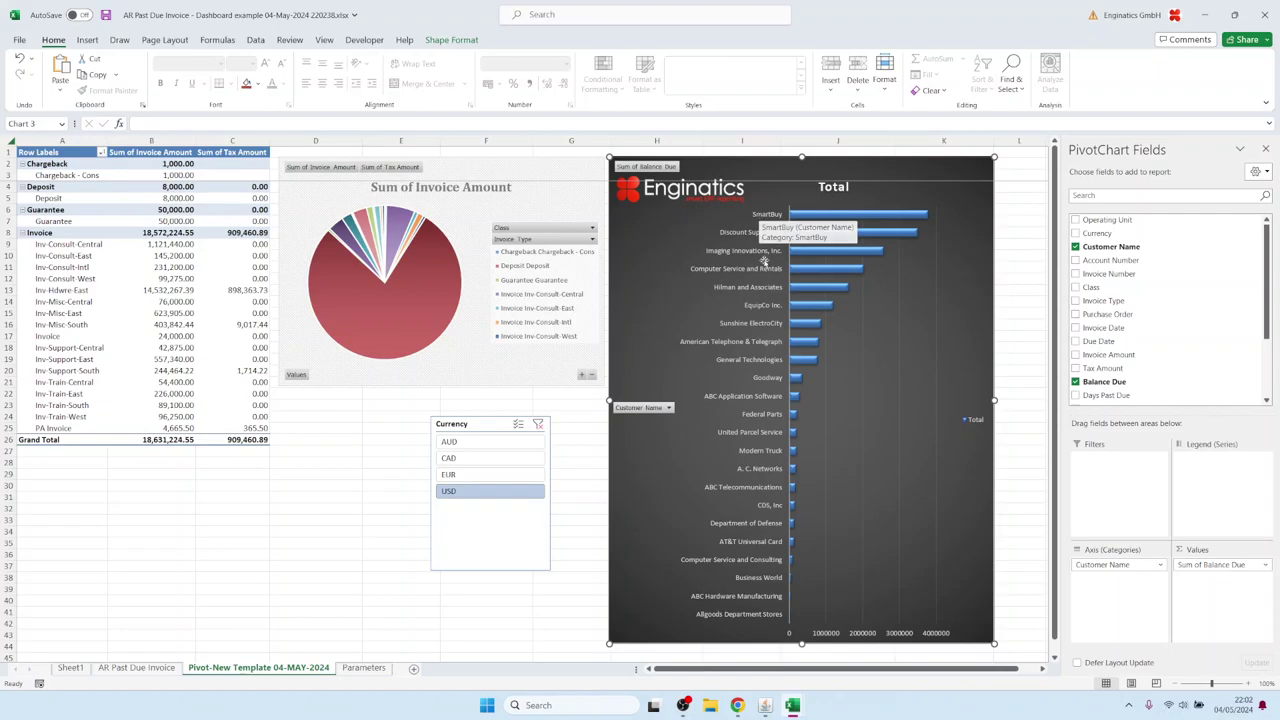
- Look at the output workbook's data sheet, then copy the customer names in Sheet1 cells A19:A26
{"action": "left_click", "coordinate": [137, 668]}
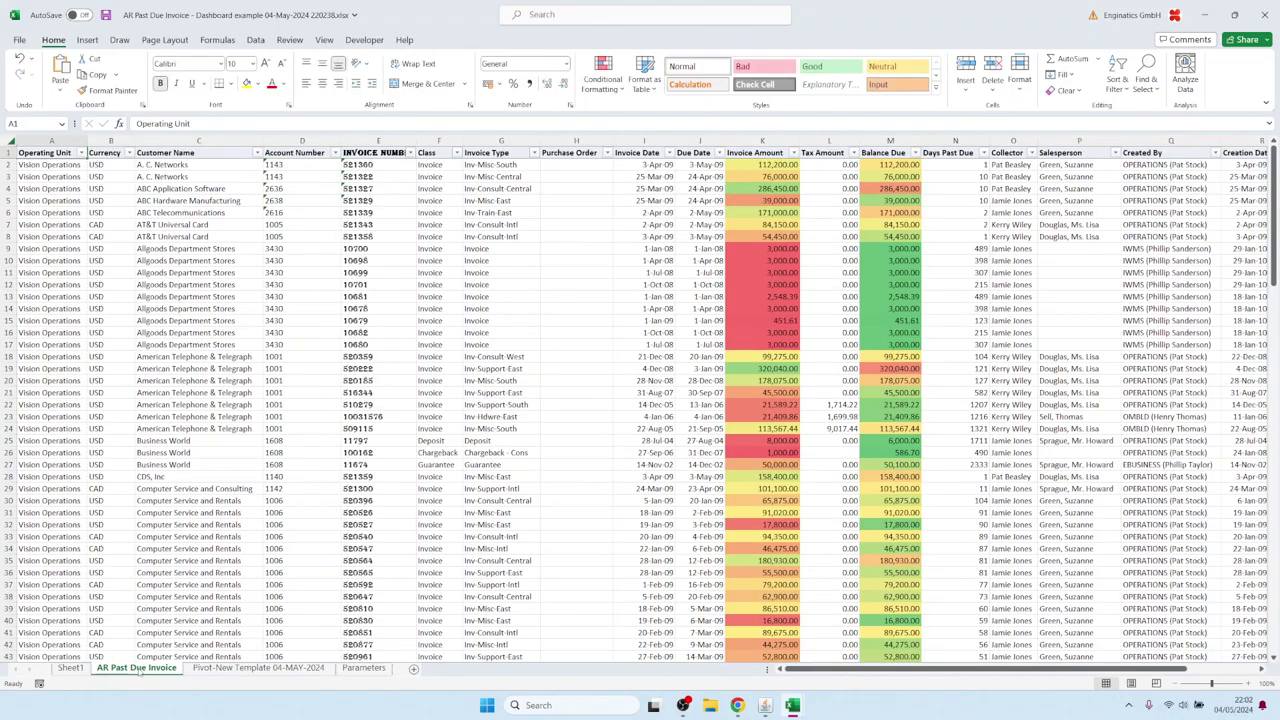
{"action": "left_click", "coordinate": [68, 668]}
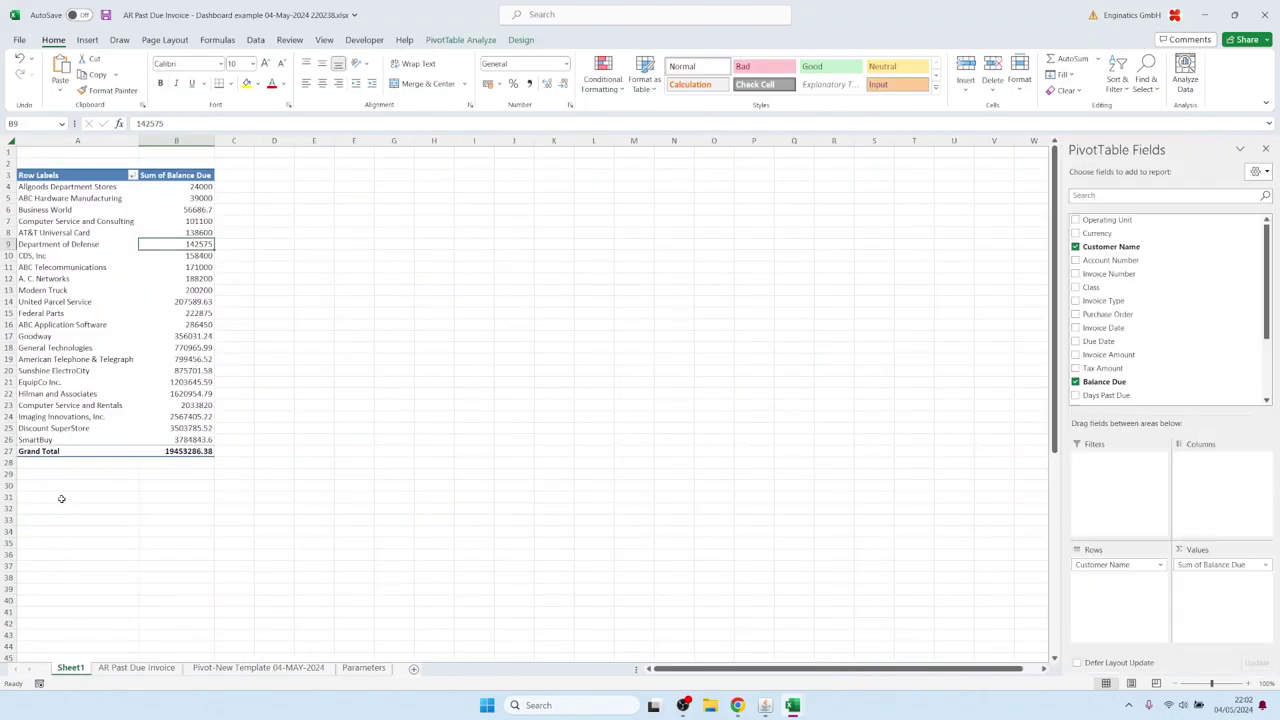
{"action": "left_click", "coordinate": [55, 360]}
{"action": "left_click_drag", "start_coordinate": [55, 360], "coordinate": [53, 440]}
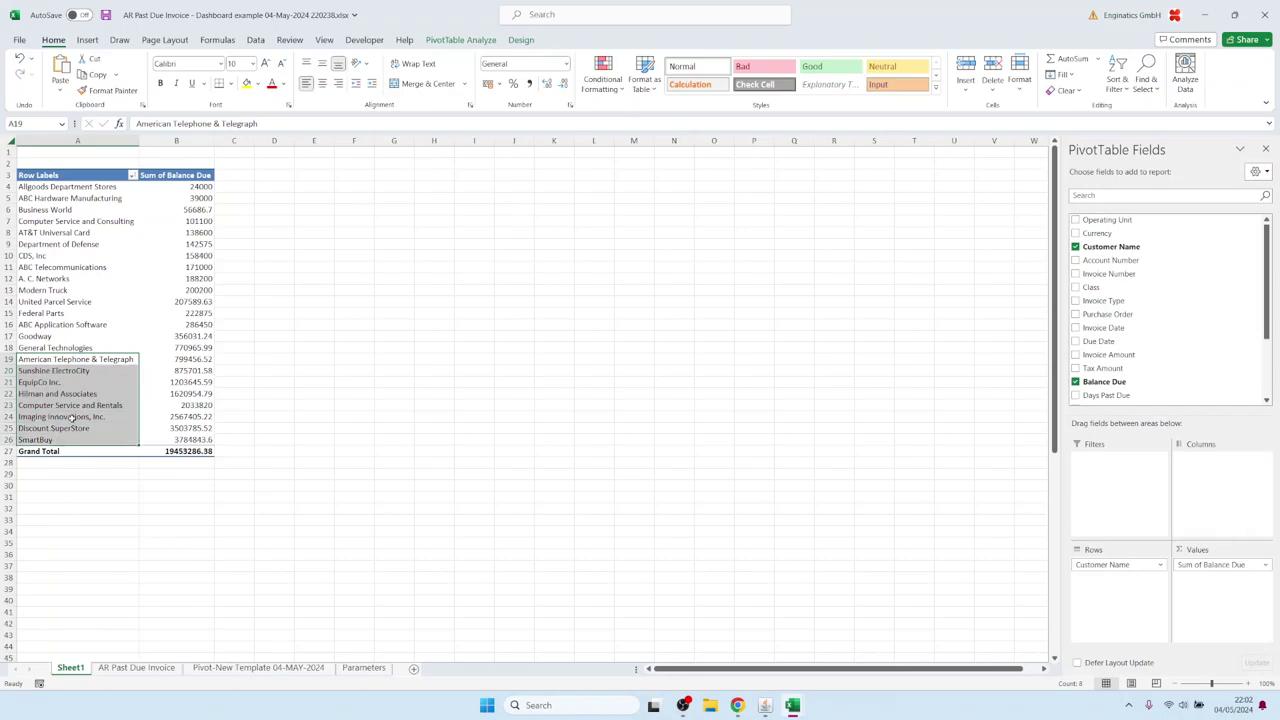
{"action": "key", "text": "ctrl+c"}
- Switch to Oracle Applications, paste the copied customers as multiple values of the Customer Name parameter, and run the report
{"action": "left_click", "coordinate": [765, 705]}
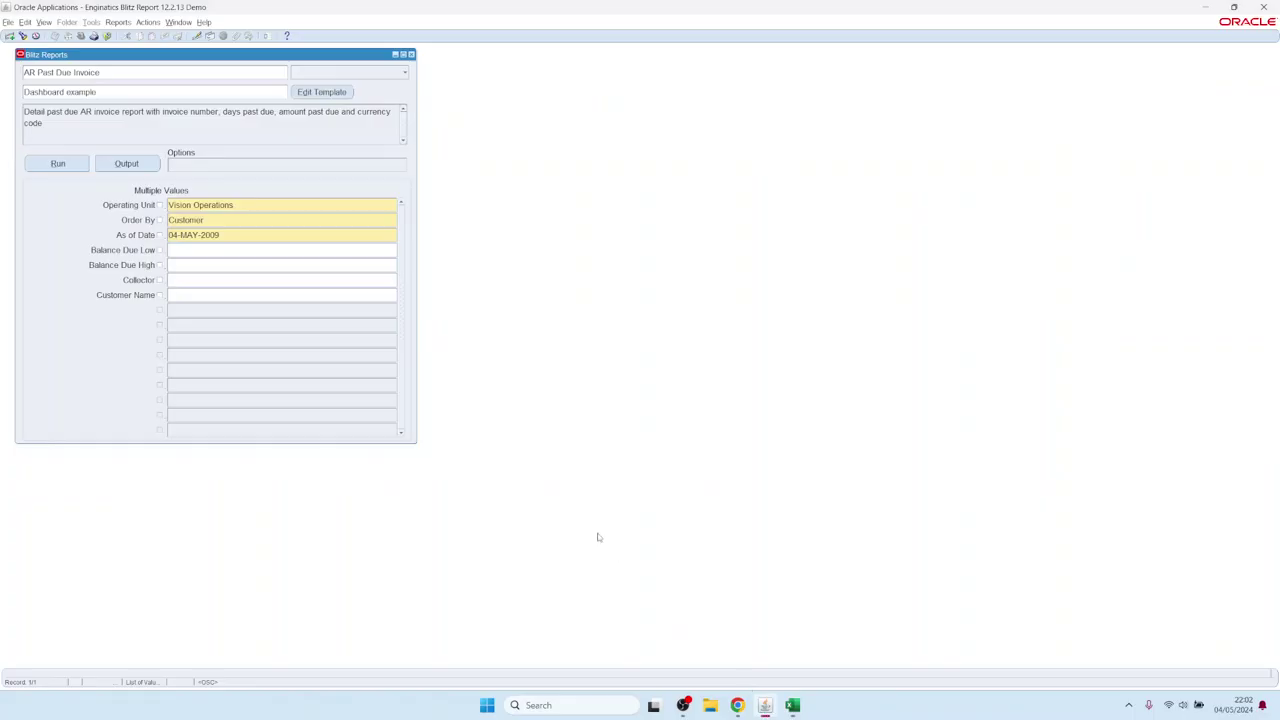
{"action": "left_click", "coordinate": [161, 295]}
{"action": "key", "text": "ctrl+e"}
{"action": "key", "text": "ctrl+v"}
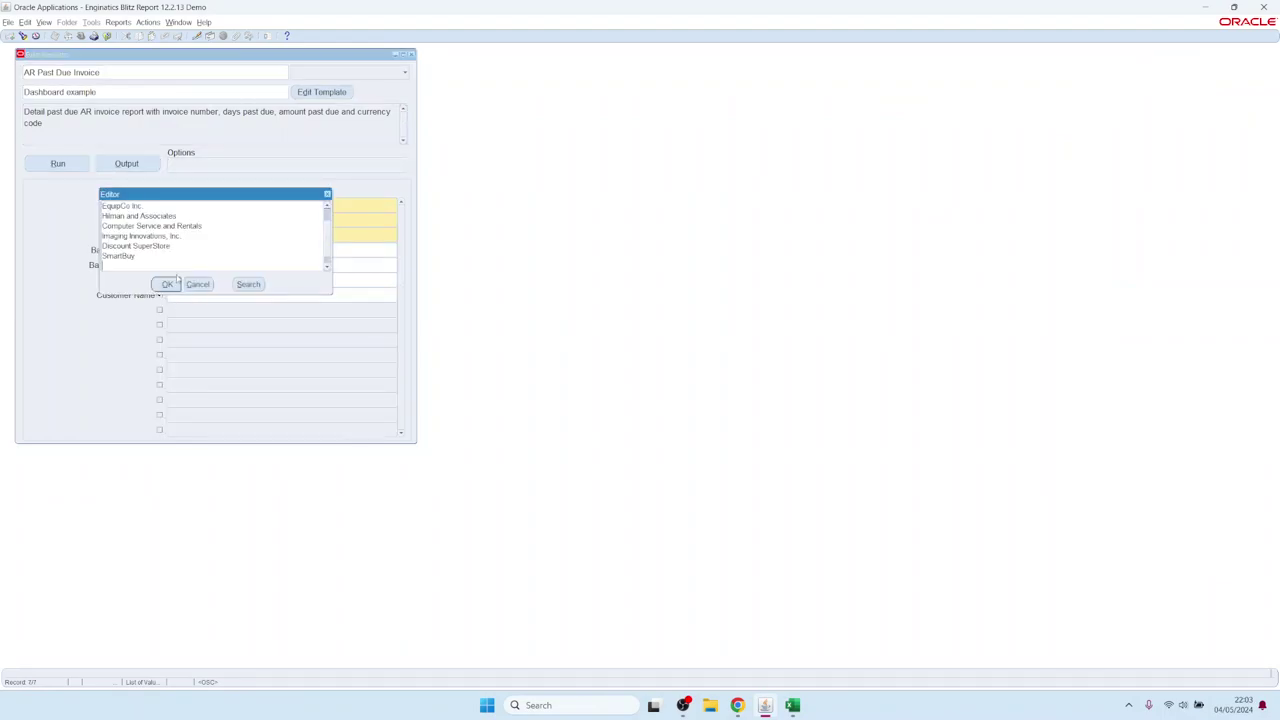
{"action": "left_click", "coordinate": [168, 284]}
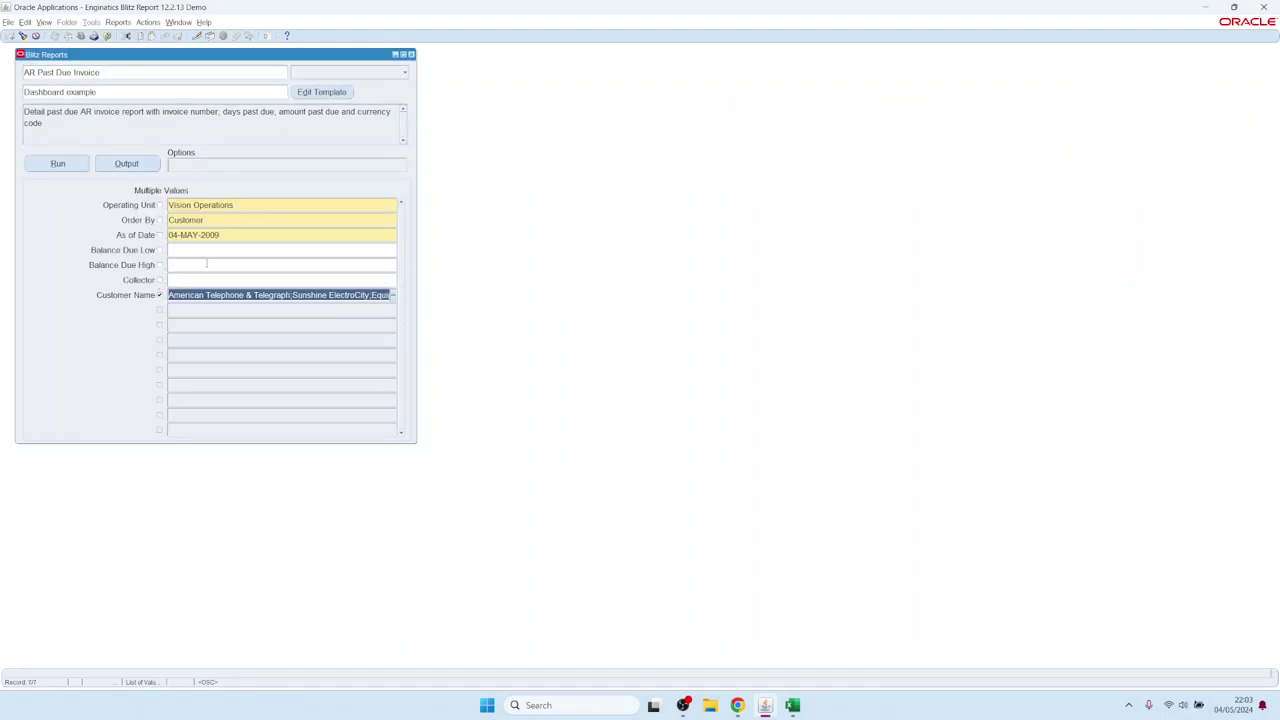
{"action": "left_click", "coordinate": [68, 165]}
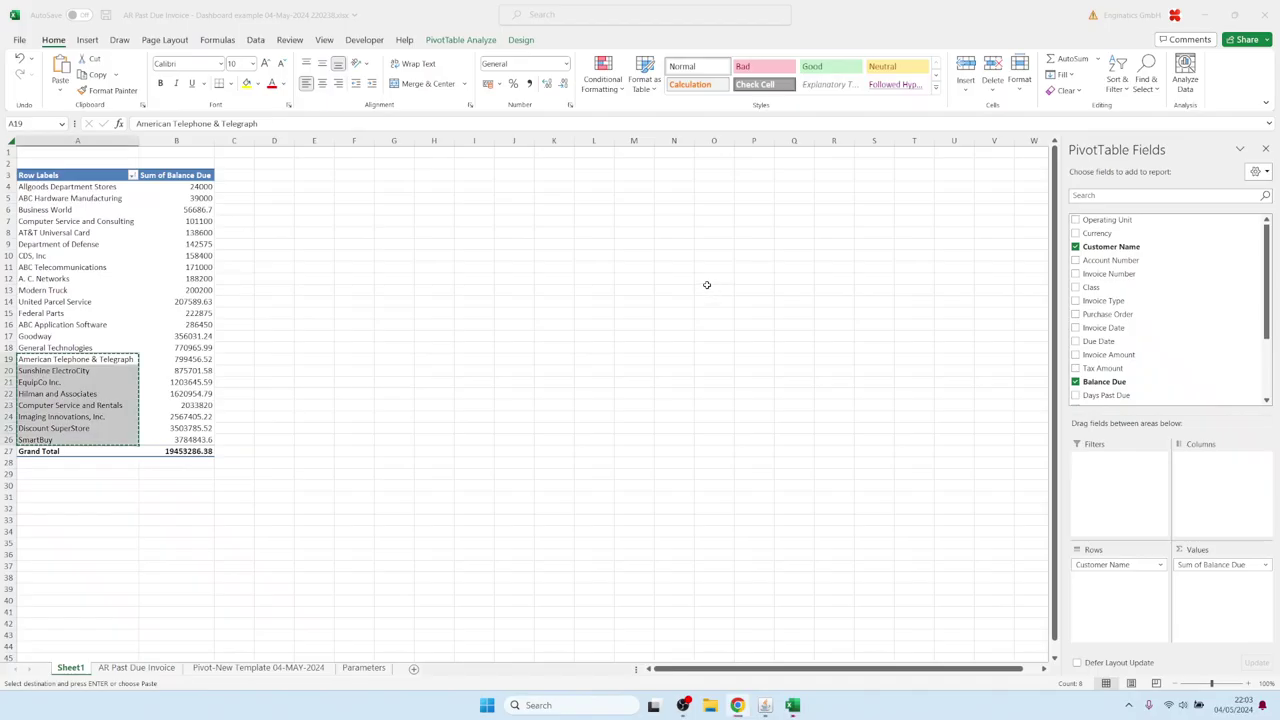
{"action": "left_click", "coordinate": [634, 299]}
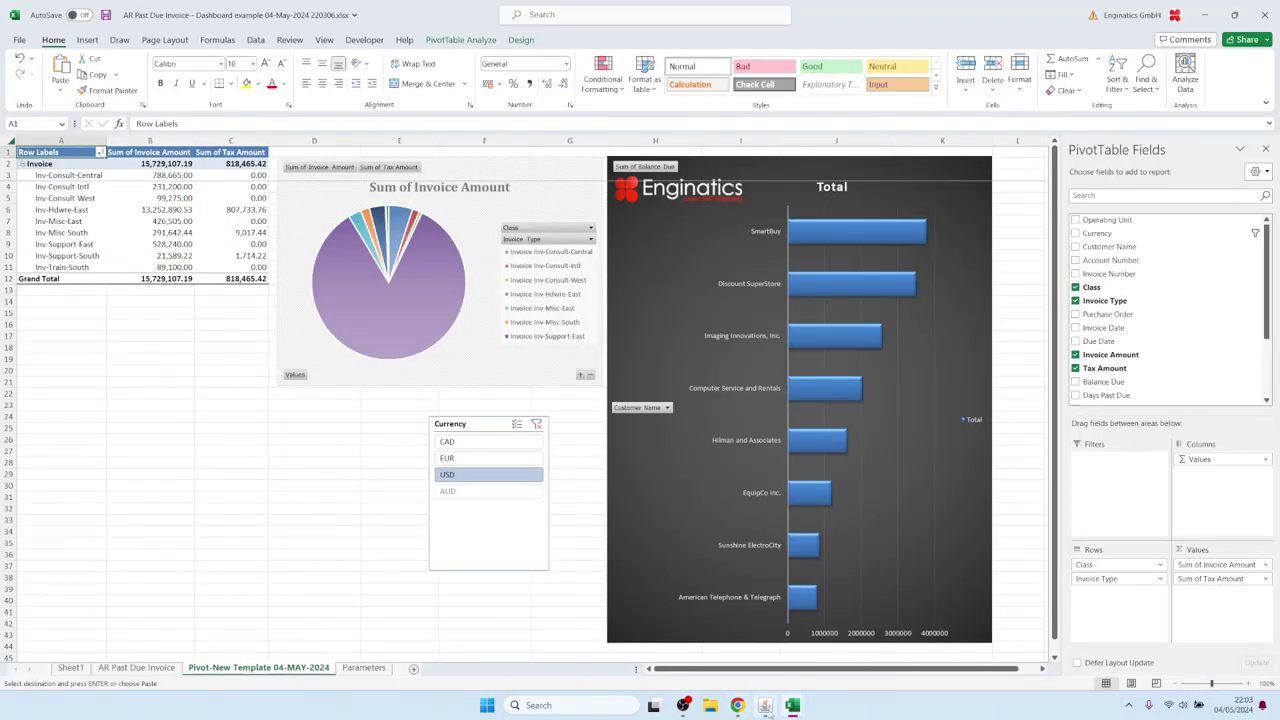
- Switch back to Oracle Applications and save the current parameter values as template parameter defaults
{"action": "left_click", "coordinate": [765, 625]}
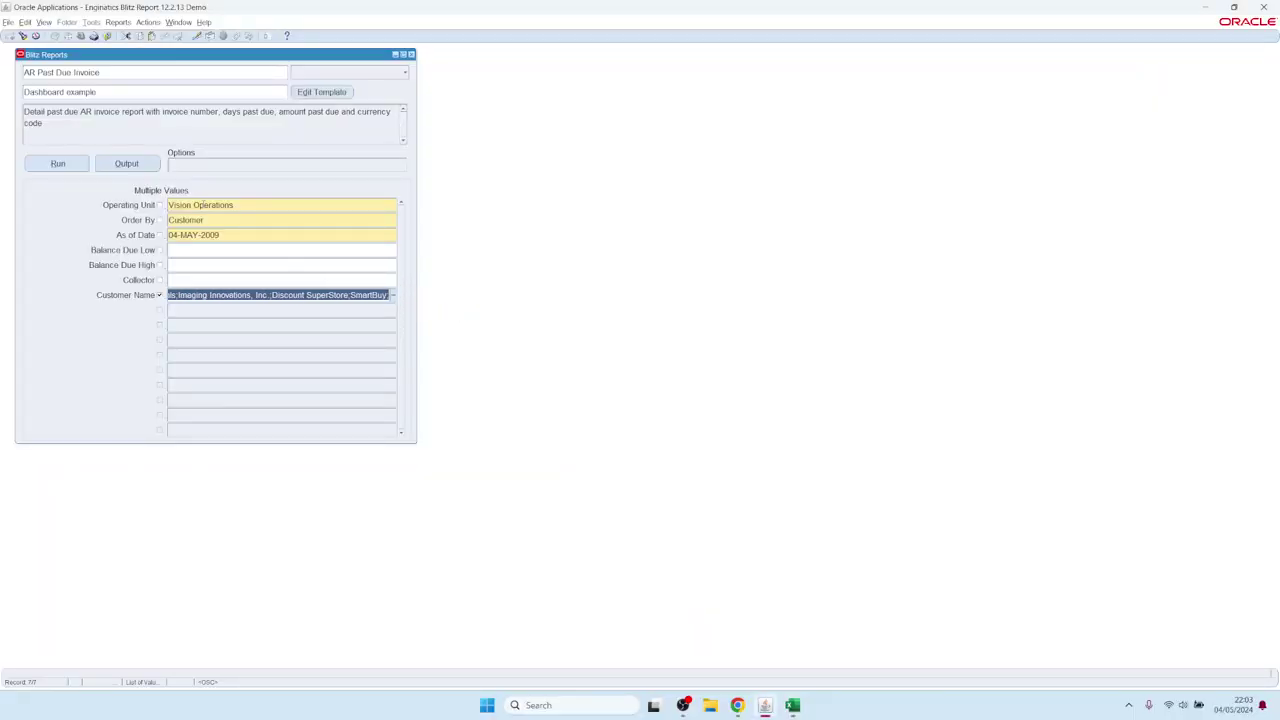
{"action": "left_click", "coordinate": [148, 22]}
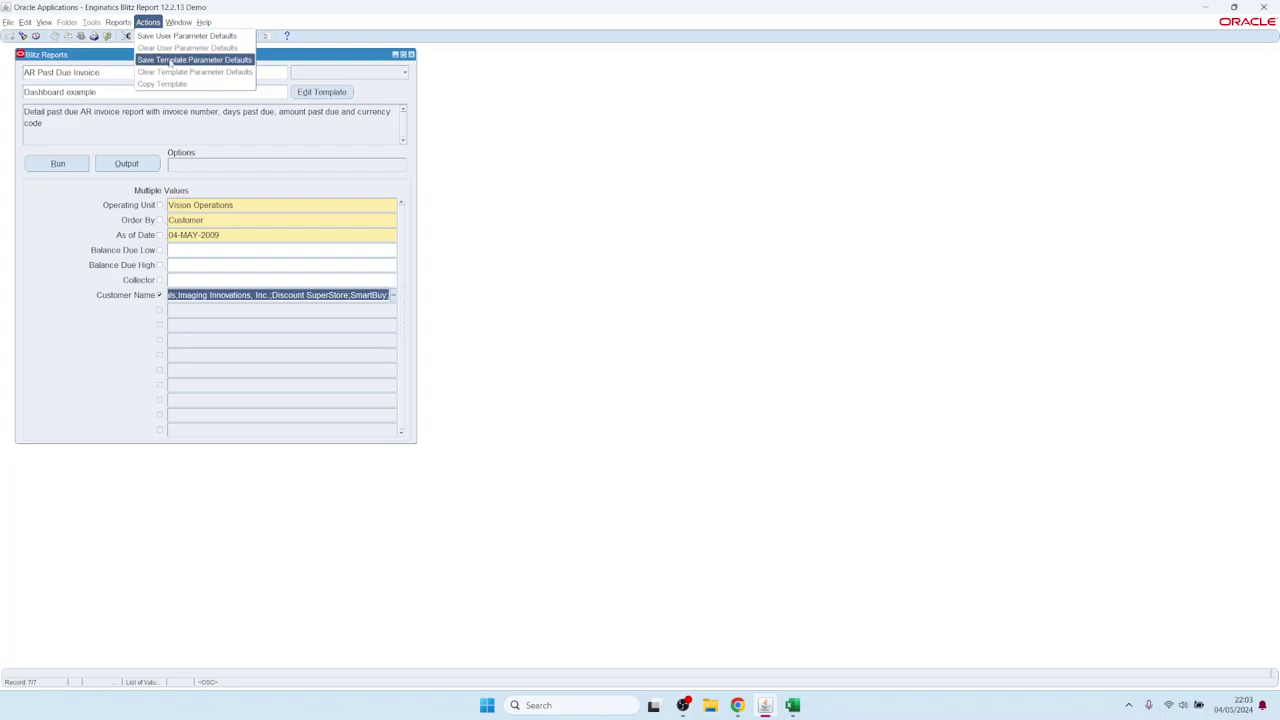
{"action": "left_click", "coordinate": [171, 60]}
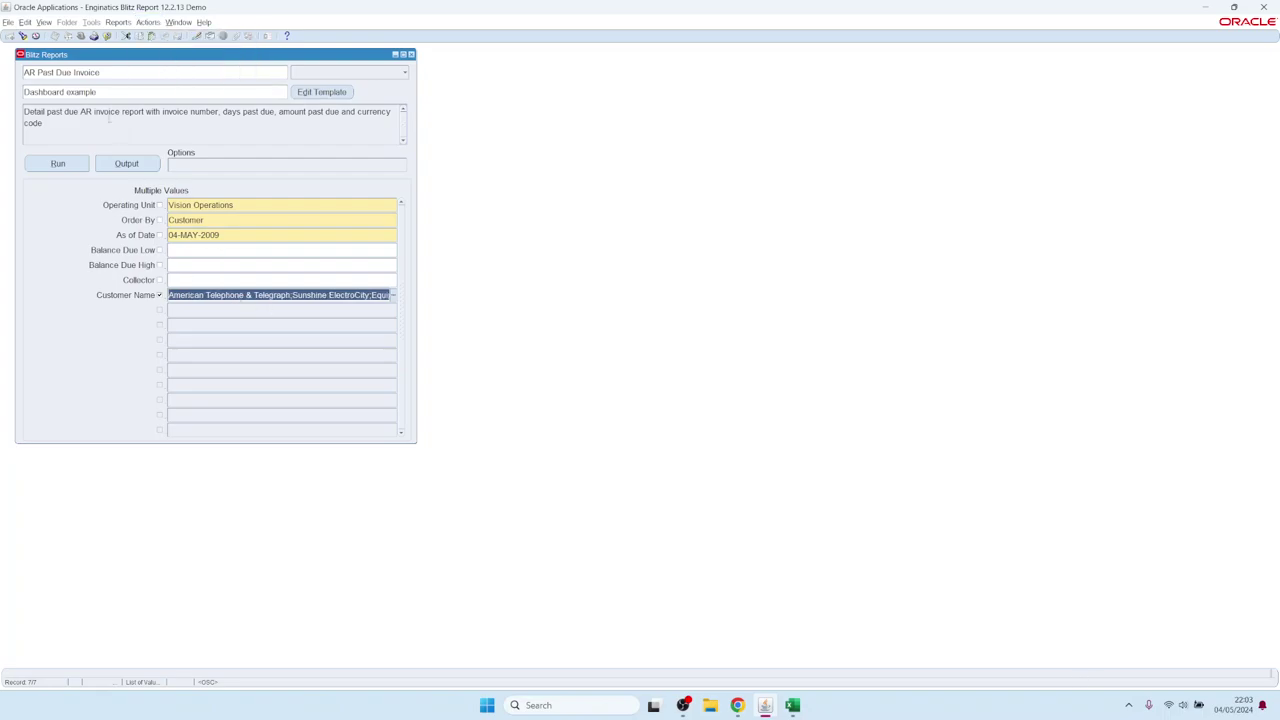
- Rename the "Dashboard example" template as "Dashboard example - large customers only" and close the template editor
{"action": "left_click", "coordinate": [106, 92]}
{"action": "left_click", "coordinate": [321, 92]}
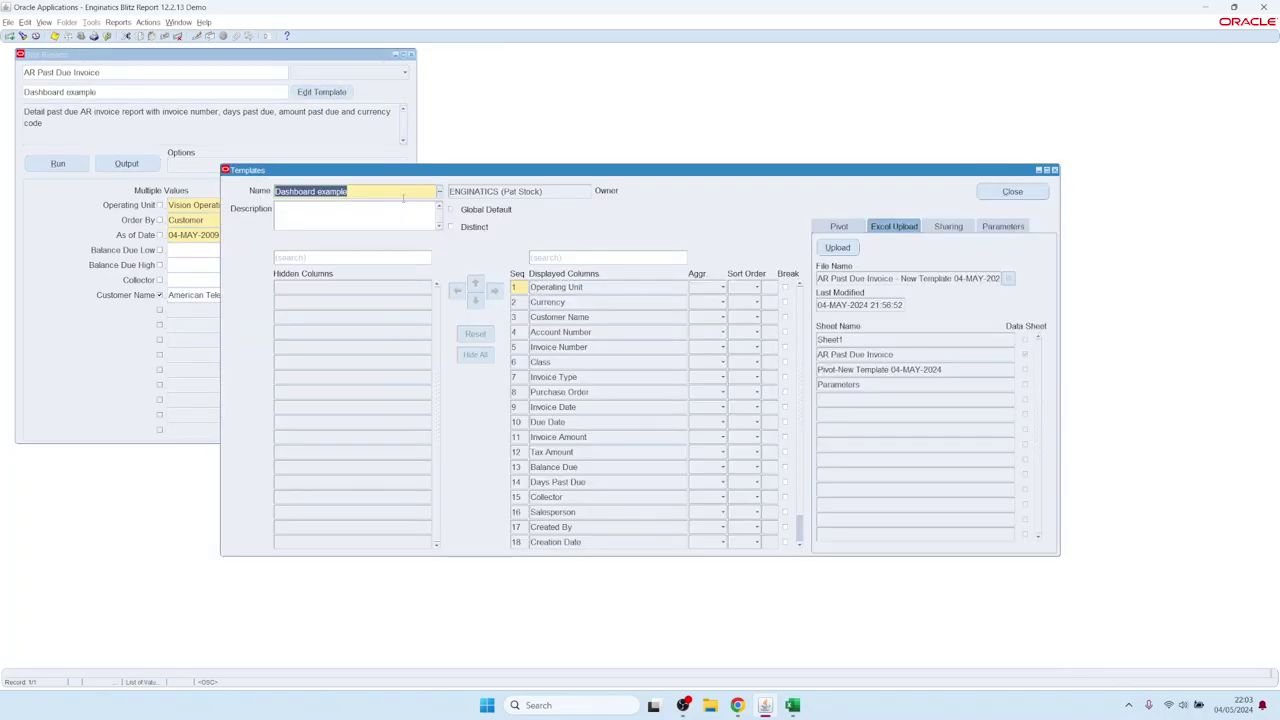
{"action": "left_click", "coordinate": [403, 197]}
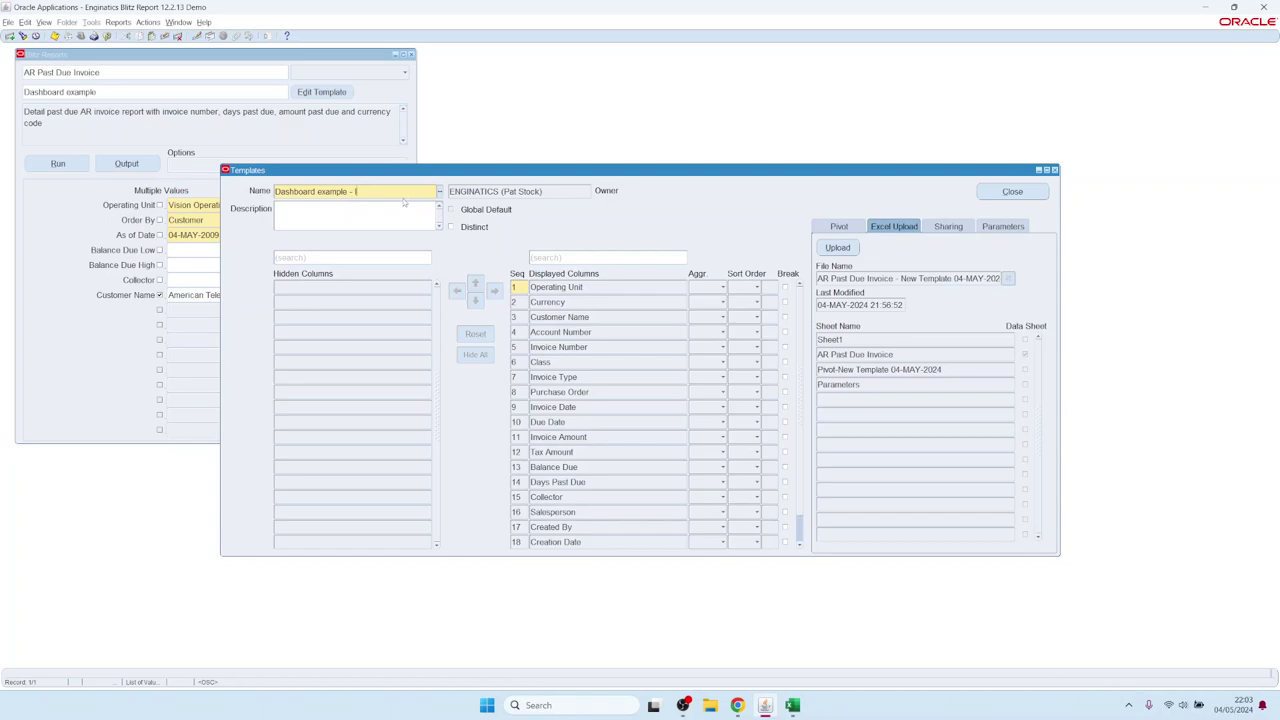
{"action": "type", "text": "- large customers only"}
{"action": "key", "text": "alt+c"}
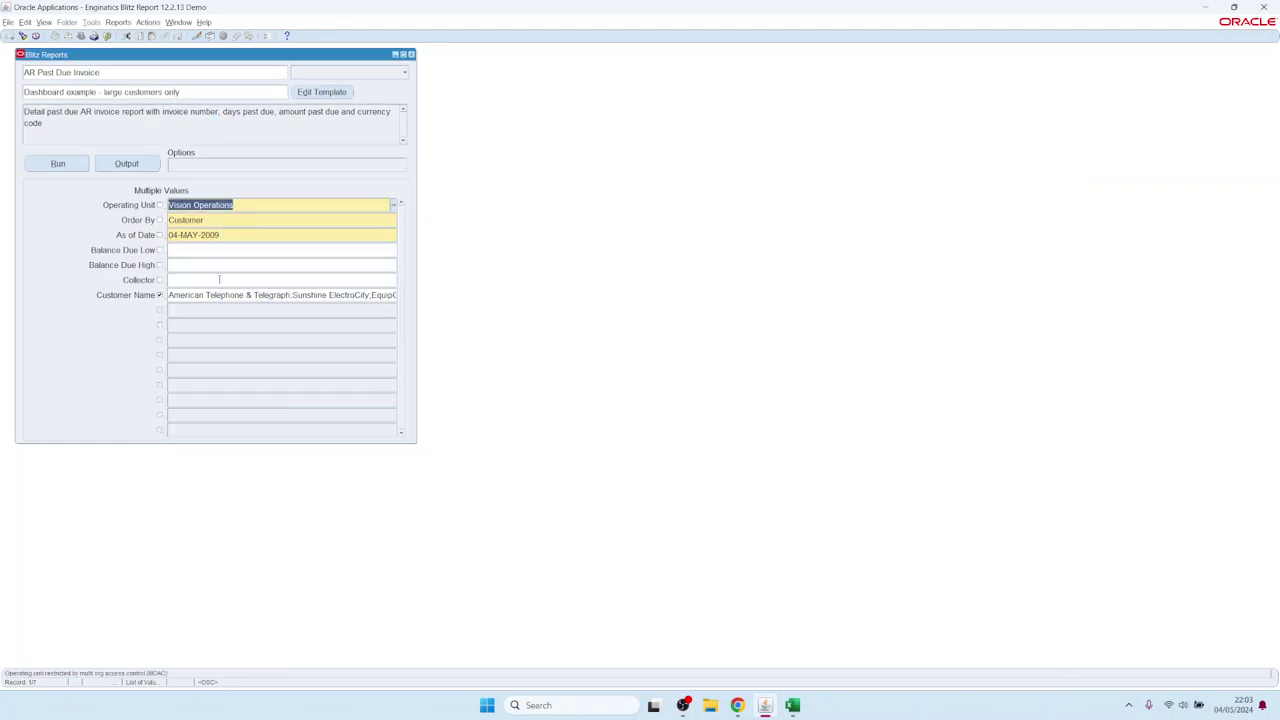
- Clear the template selection and choose "Dashboard example - large customers only" again to reload its saved parameter defaults
{"action": "left_click", "coordinate": [230, 294]}
{"action": "triple_click", "coordinate": [200, 92]}
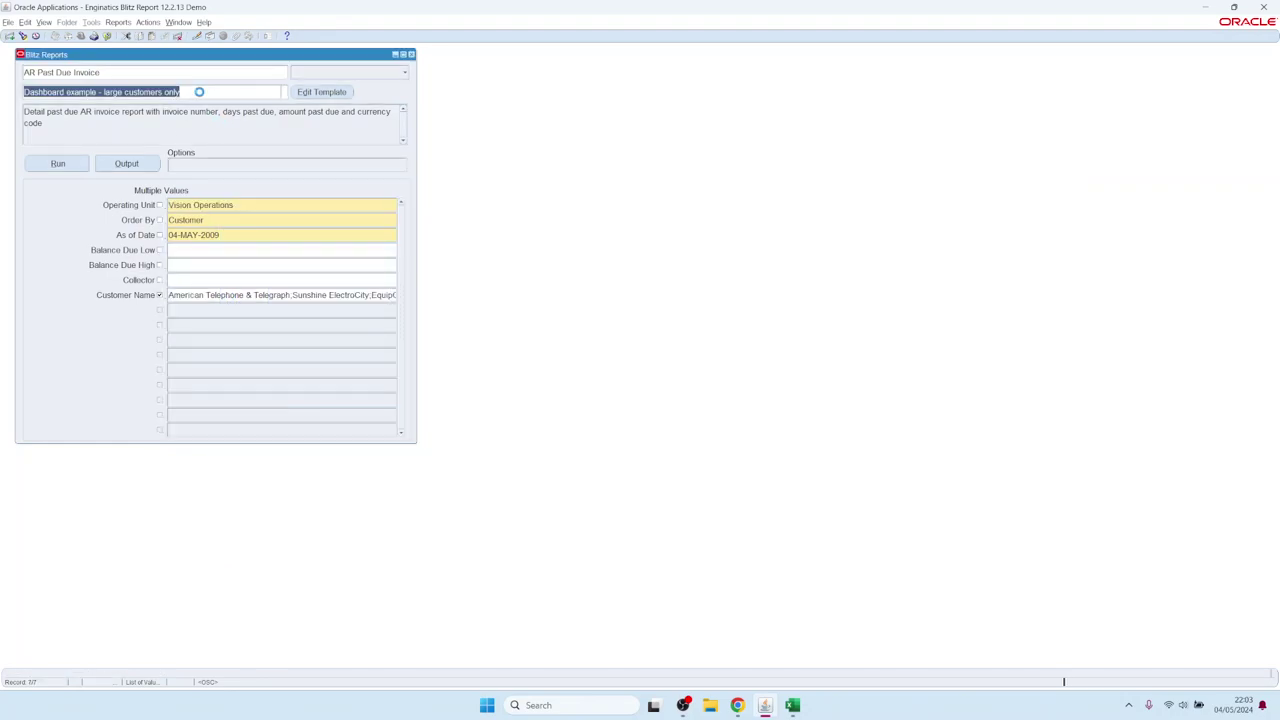
{"action": "key", "text": "Delete"}
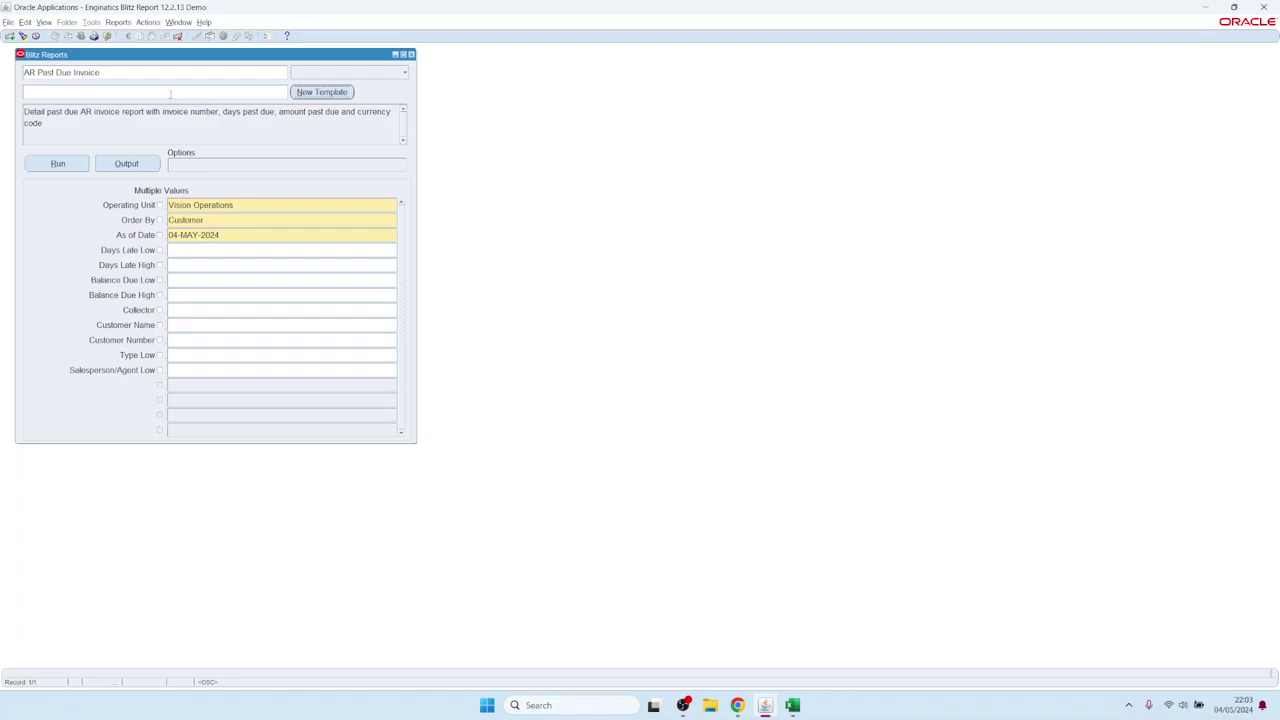
{"action": "double_click", "coordinate": [170, 94]}
{"action": "key", "text": "Down"}
{"action": "key", "text": "Down"}
{"action": "key", "text": "Down"}
{"action": "key", "text": "Down"}
{"action": "key", "text": "Down"}
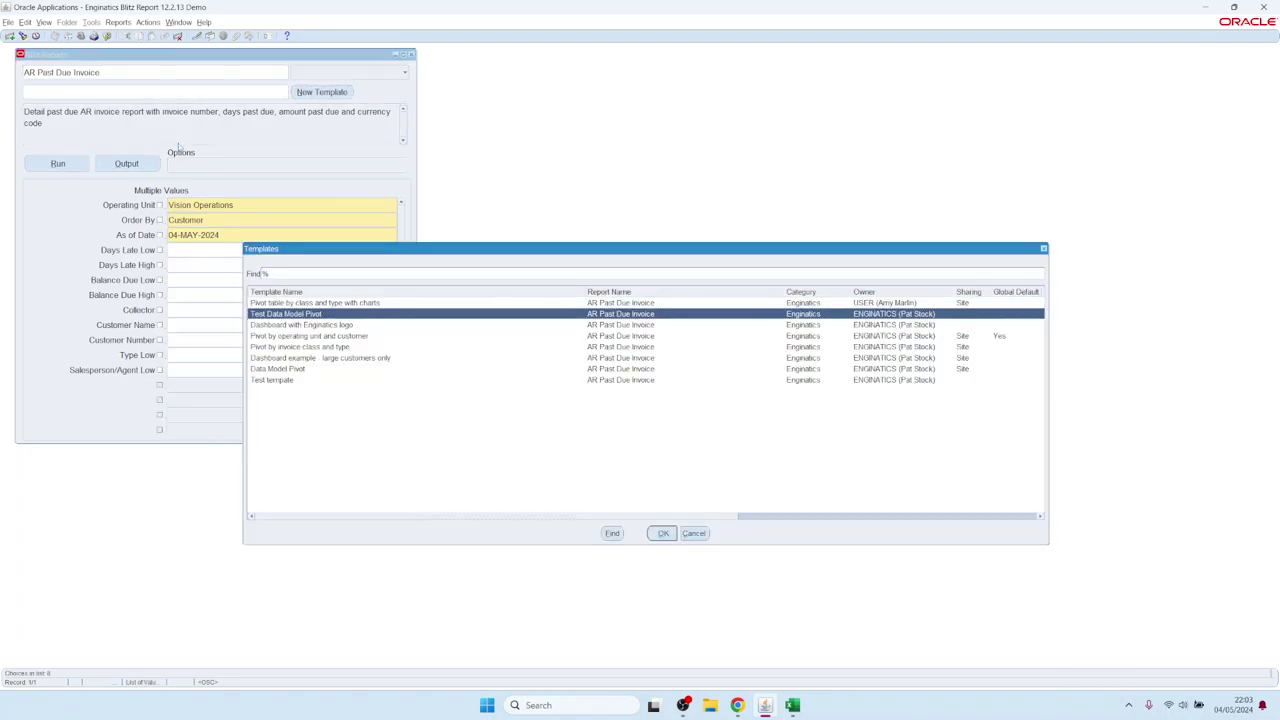
{"action": "key", "text": "Return"}
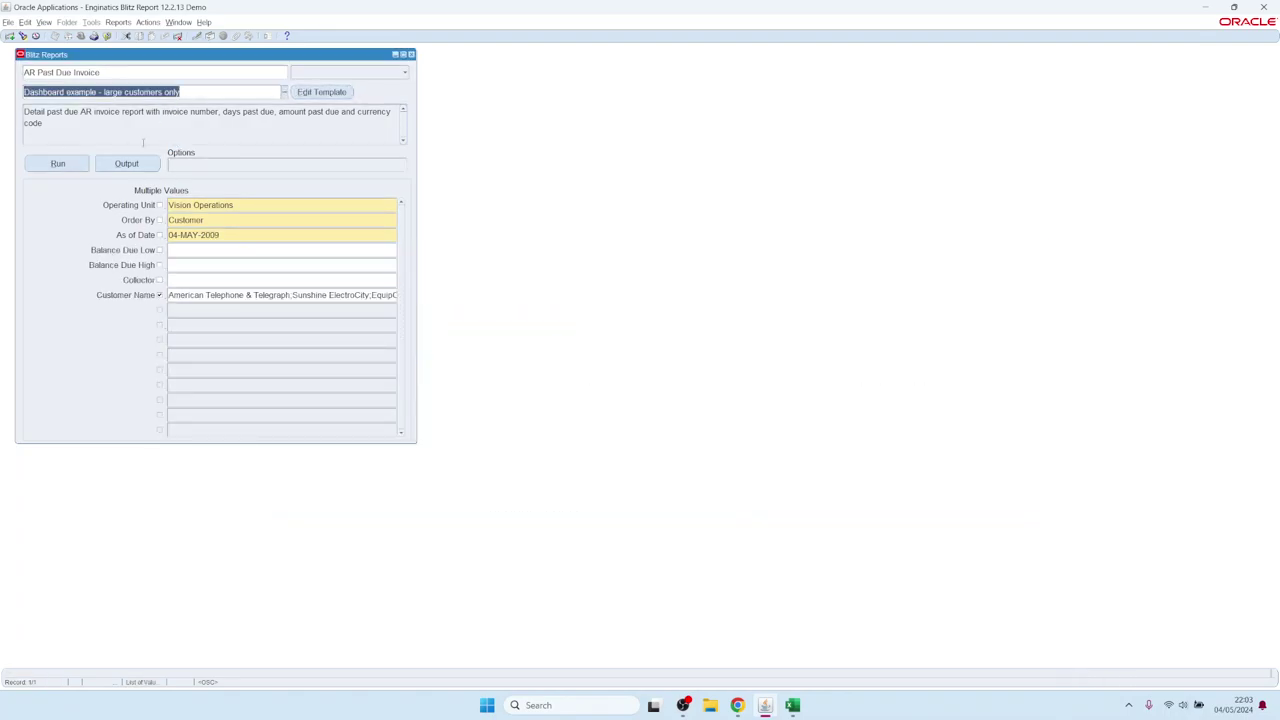
- Run the report with the large customers template, view its Excel output, and switch back to Oracle Applications
{"action": "left_click", "coordinate": [70, 165]}
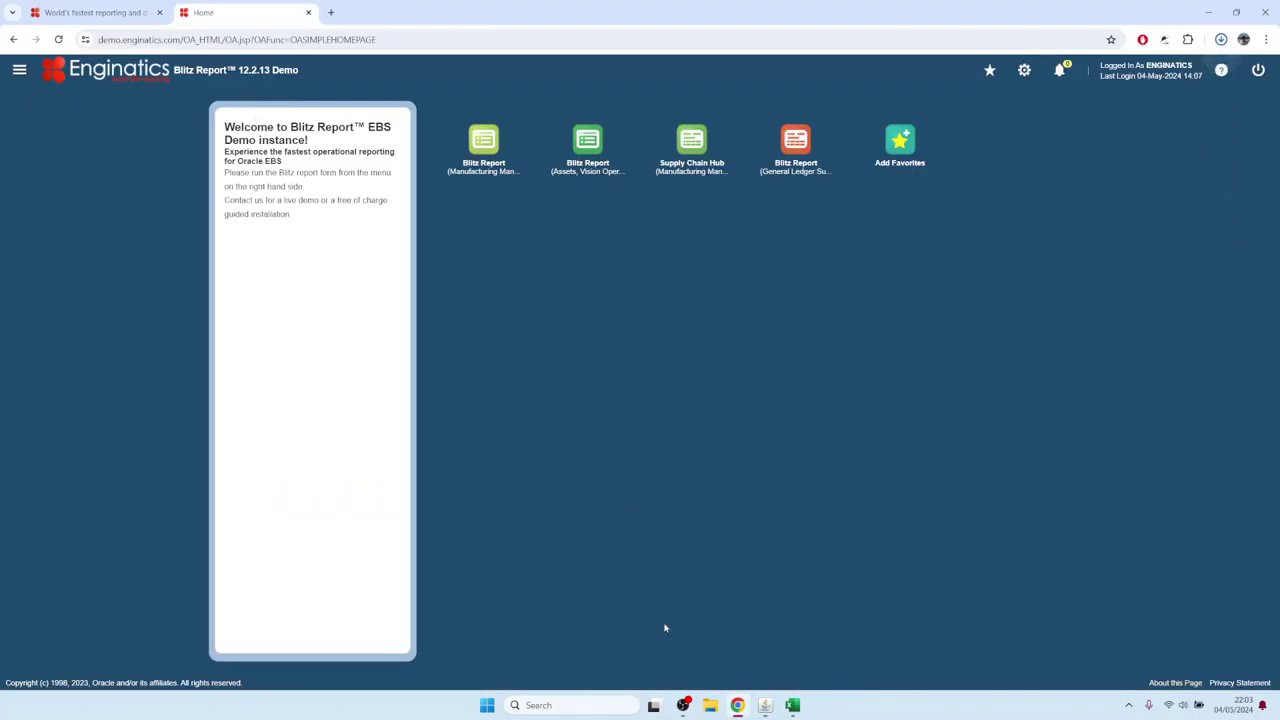
{"action": "mouse_move", "coordinate": [683, 703]}
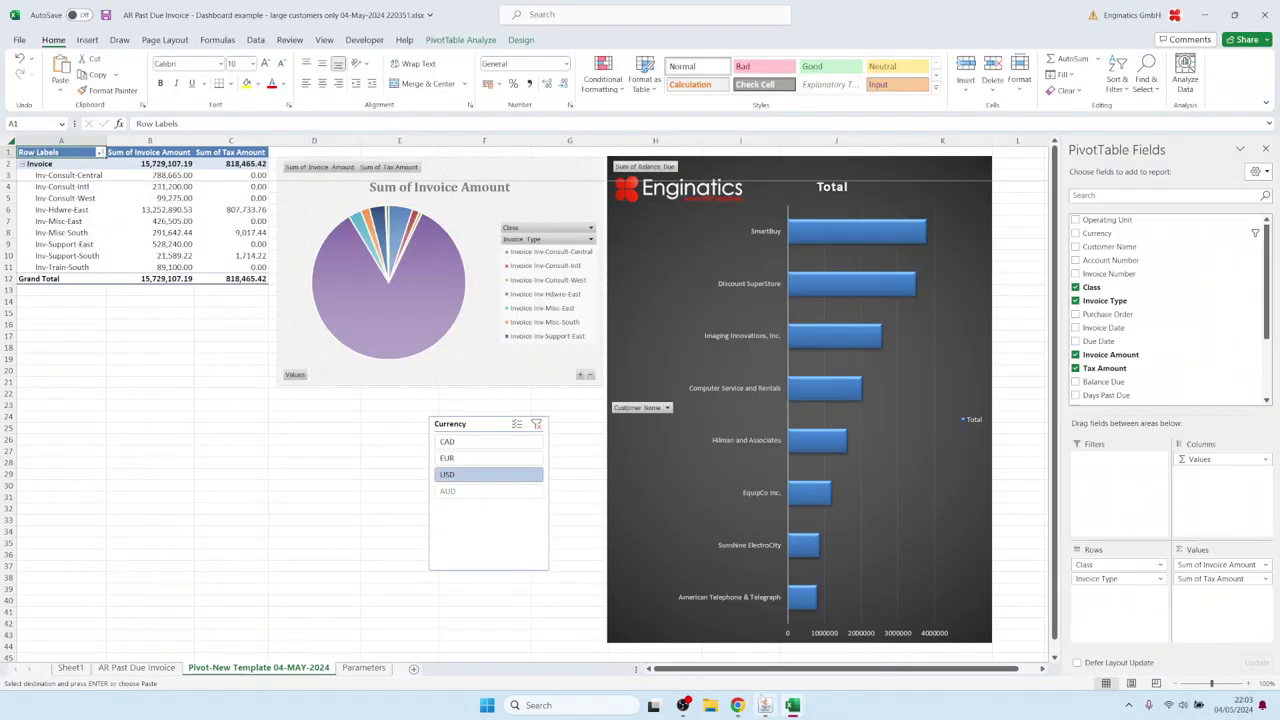
{"action": "left_click", "coordinate": [765, 705]}
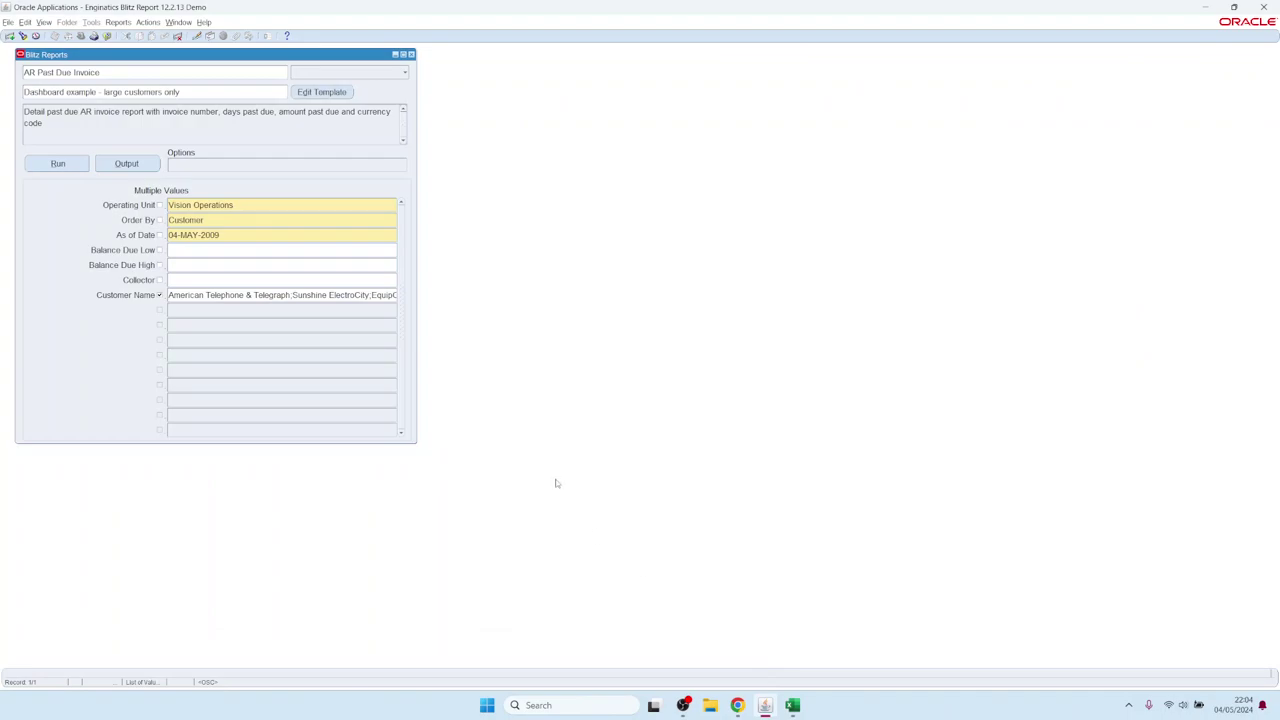